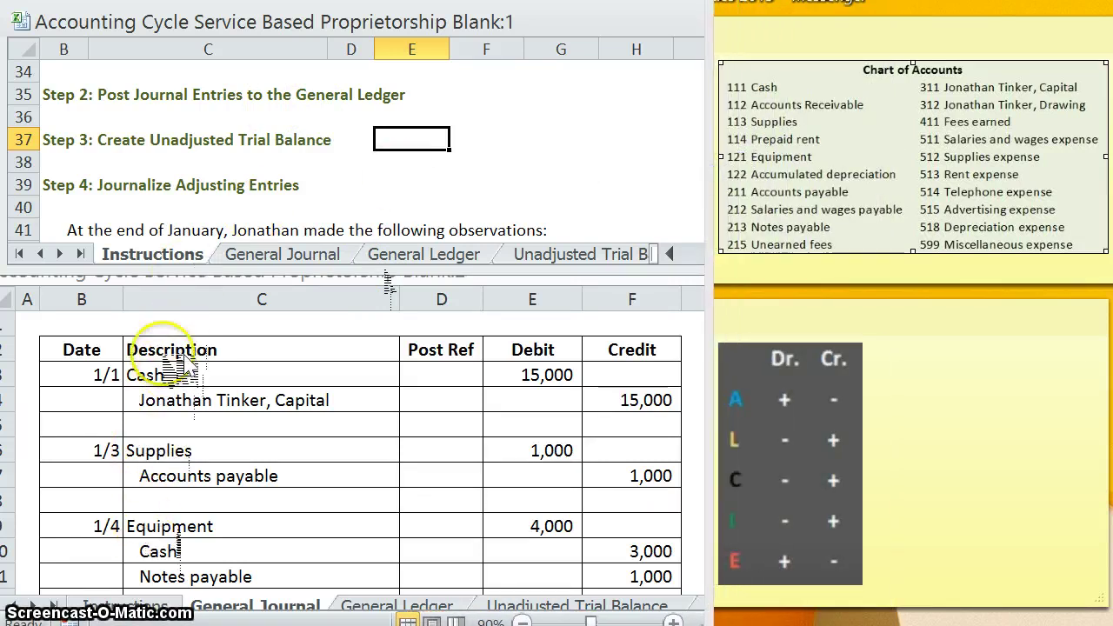
Examine the last January transactions and the step headings on the Instructions sheet
click(214, 65)
key(Up)
key(Up)
key(Up)
key(Up)
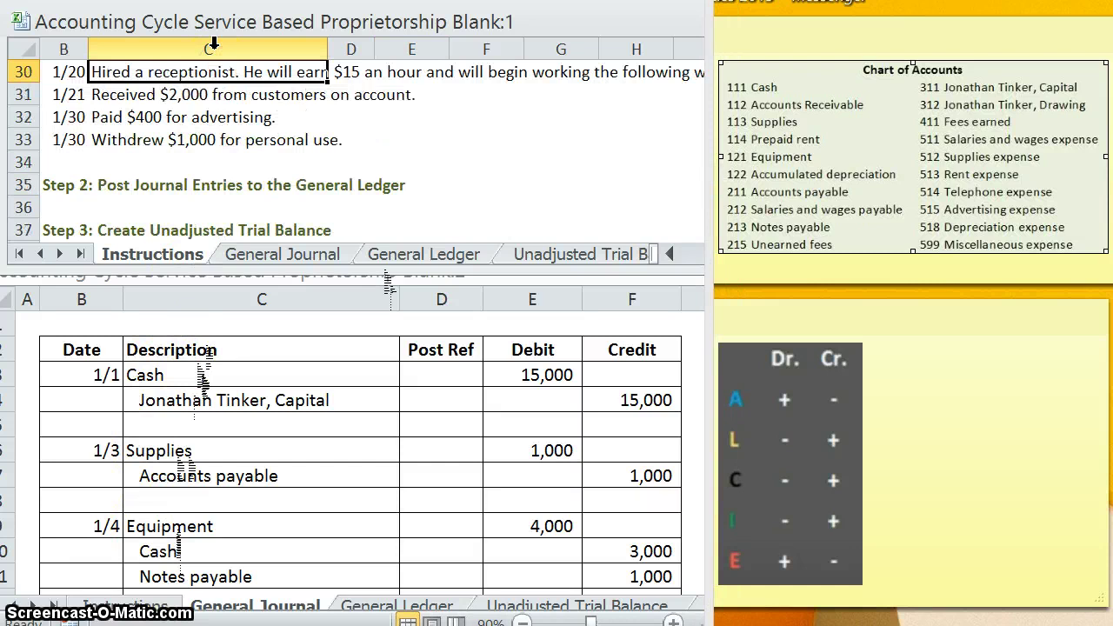
key(Down)
key(Down)
key(Down)
key(Down)
key(Down)
key(Down)
key(Down)
key(Down)
key(Down)
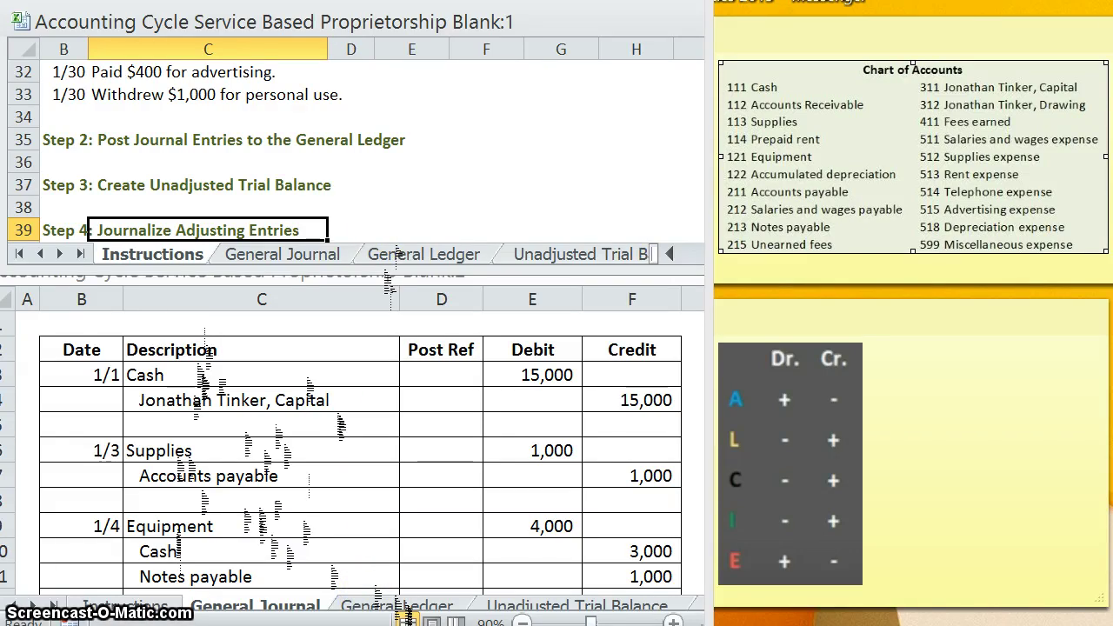
Display the start of the General Journal in the first workbook window and the General Ledger in the second
click(334, 254)
scroll(257, 204, up, 16)
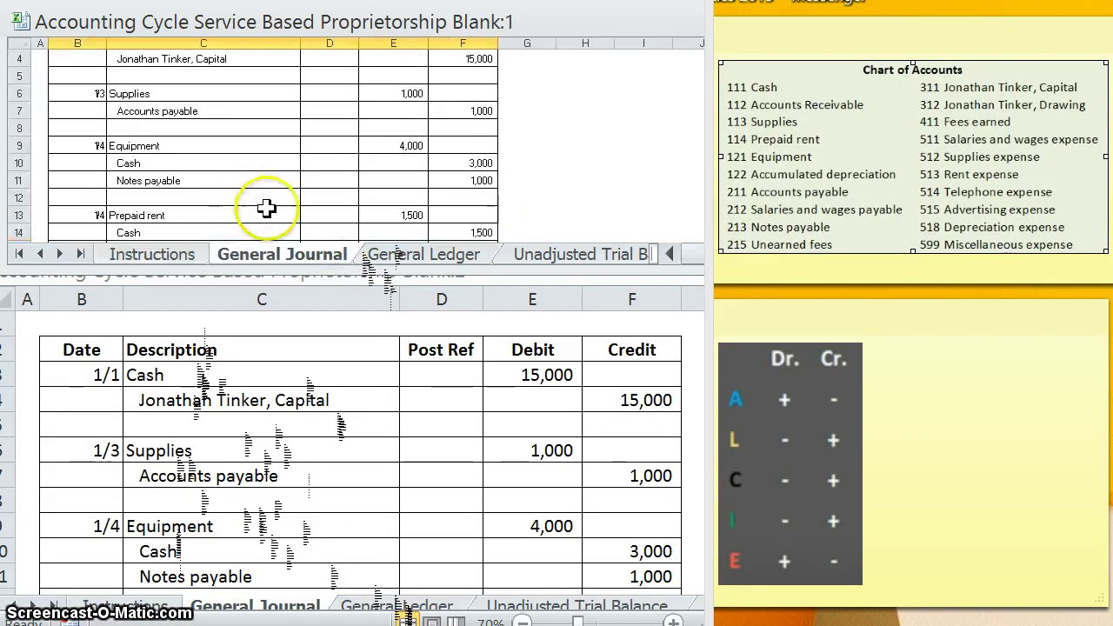
click(364, 595)
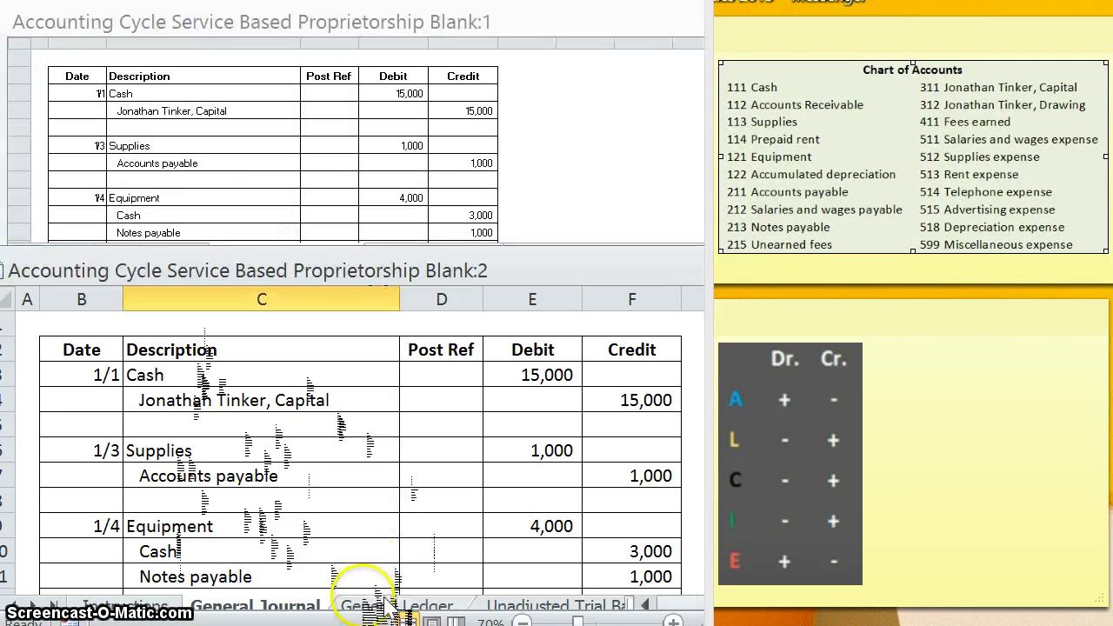
click(443, 604)
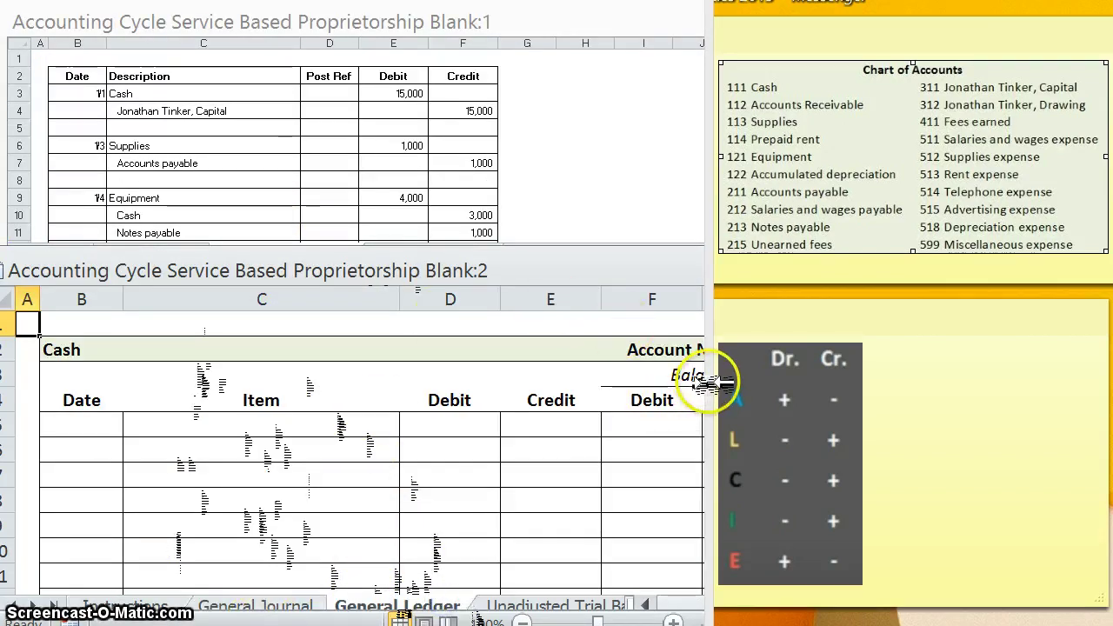
Zoom the General Ledger out to 70% and arrange the two workbook windows side by side
click(569, 546)
click(521, 619)
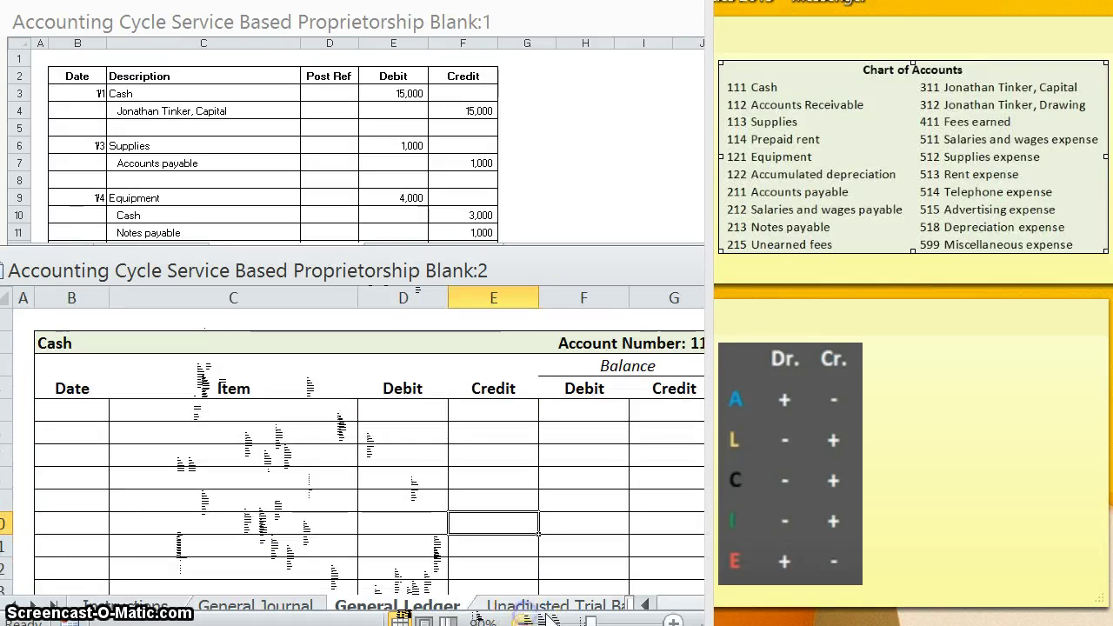
click(522, 619)
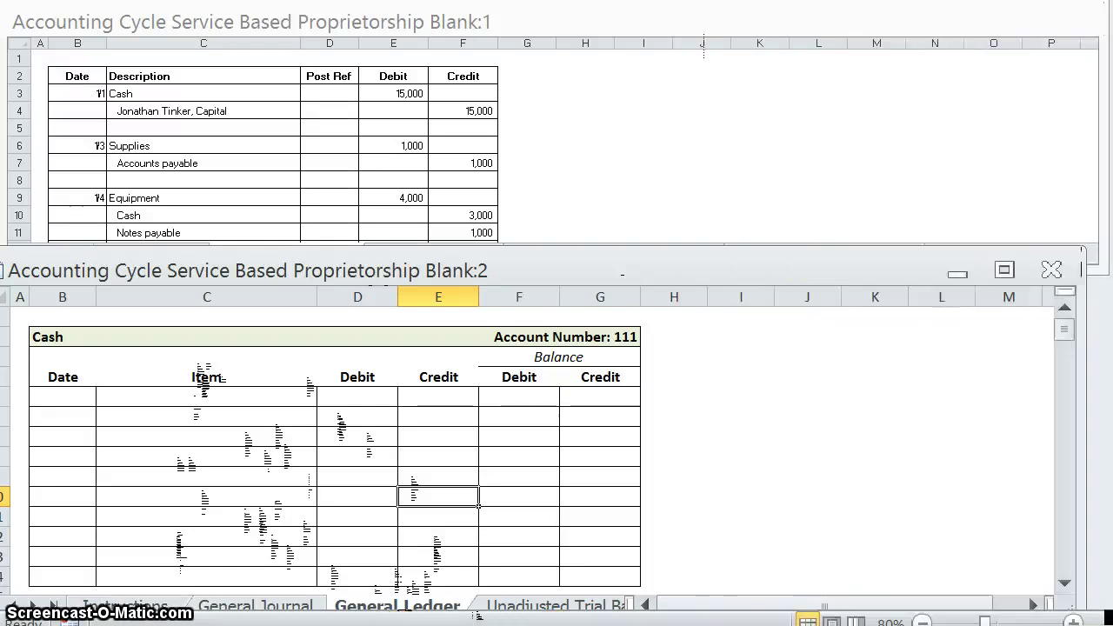
click(708, 80)
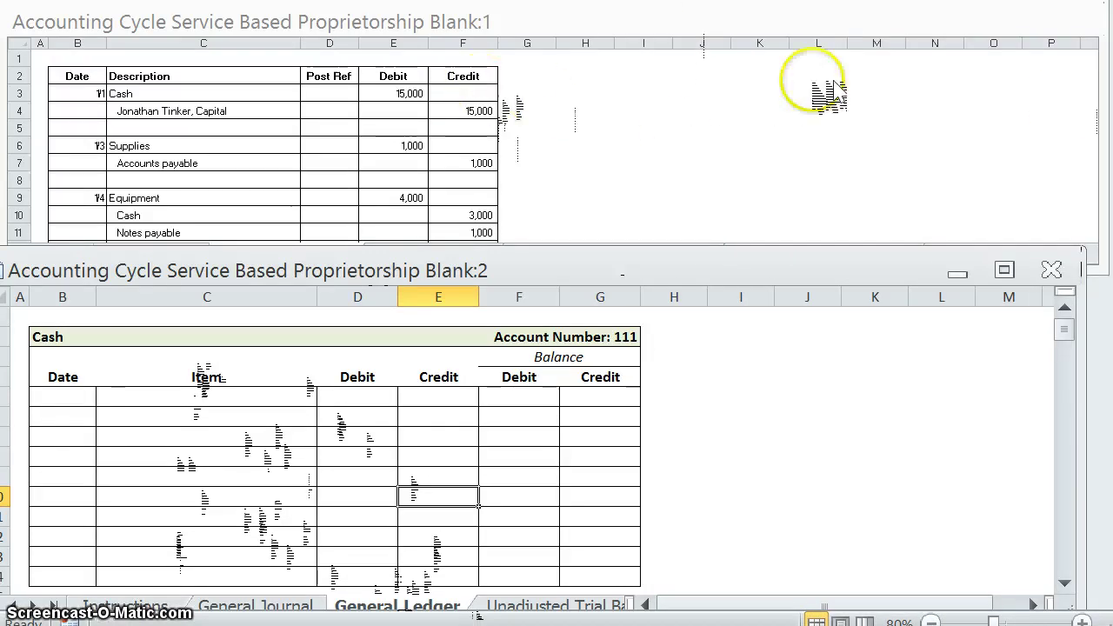
drag(1094, 248, 526, 548)
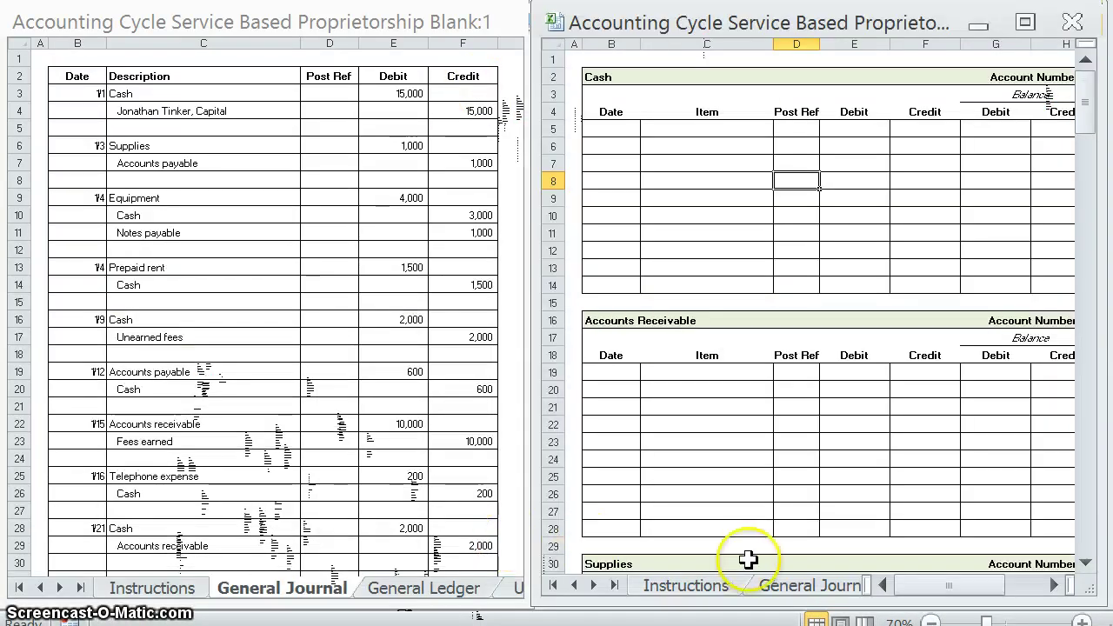
click(594, 585)
click(594, 585)
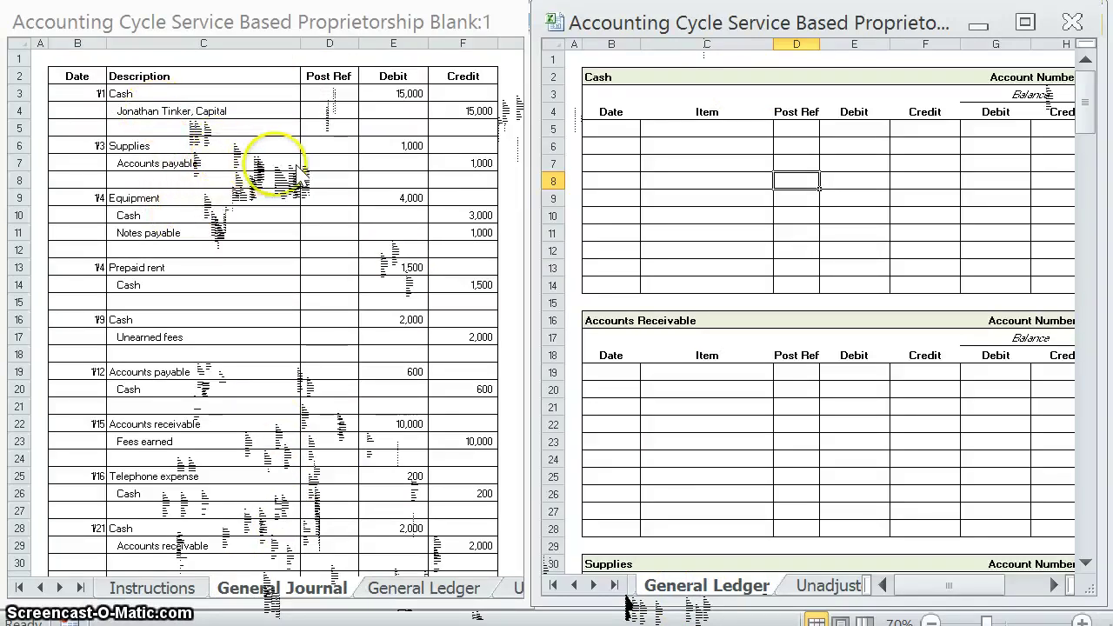
Date the first Cash ledger entry 1/1 and label the General Journal "Page 1" above its Credit heading
click(135, 91)
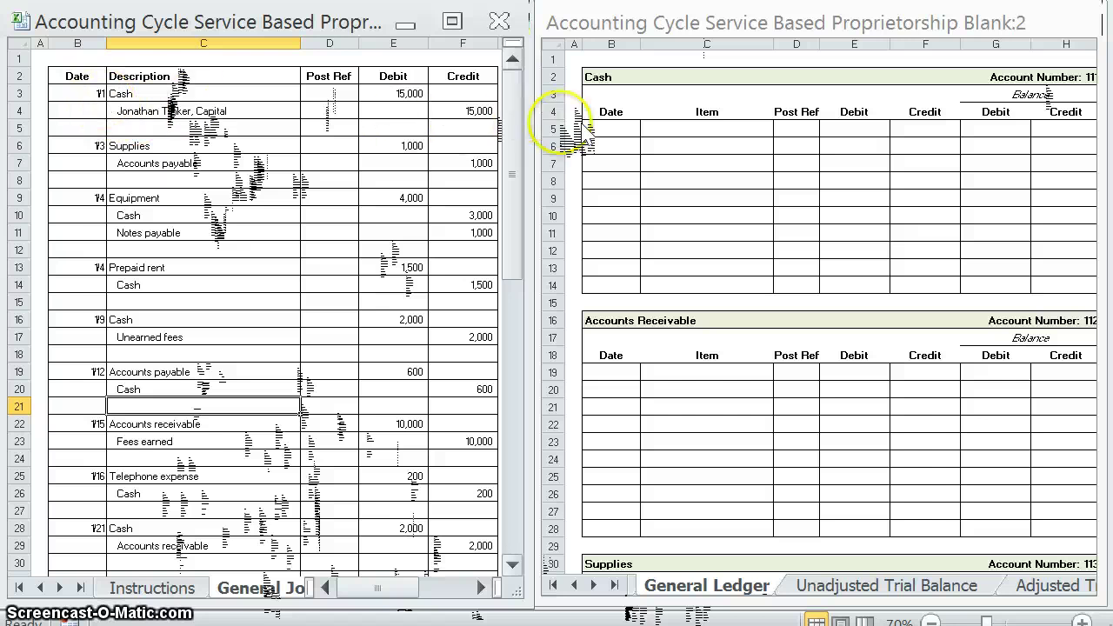
click(607, 124)
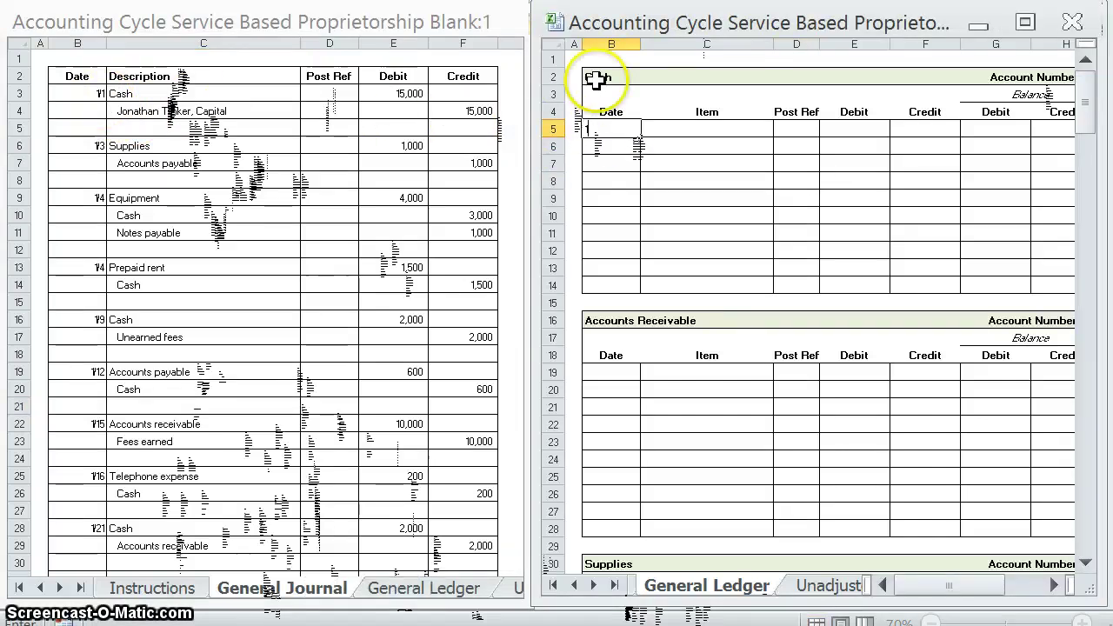
text(1/1)
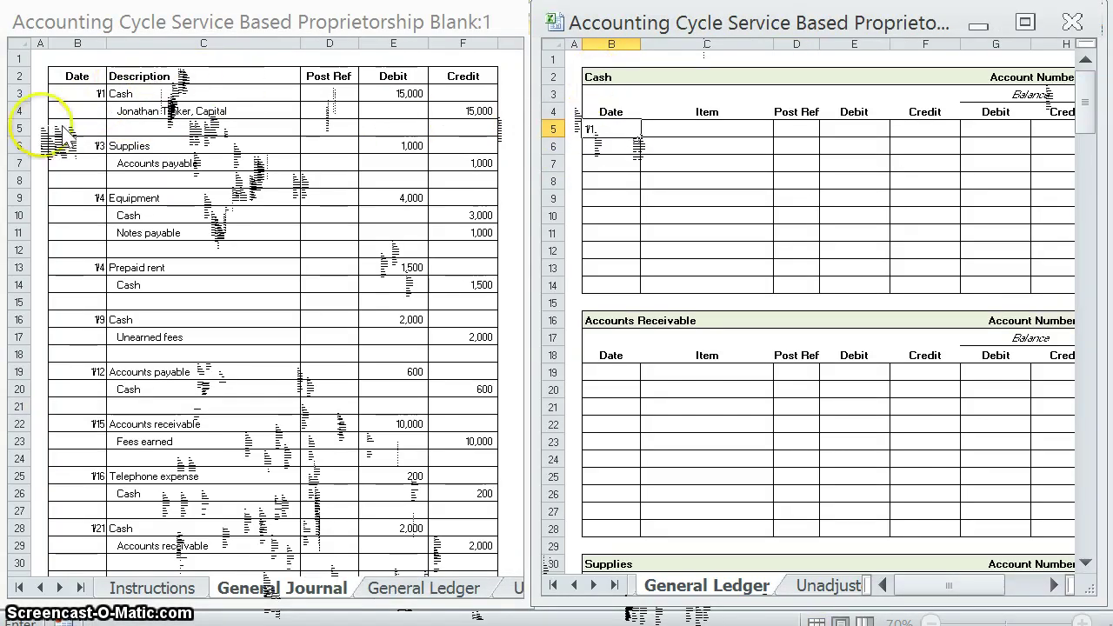
click(702, 146)
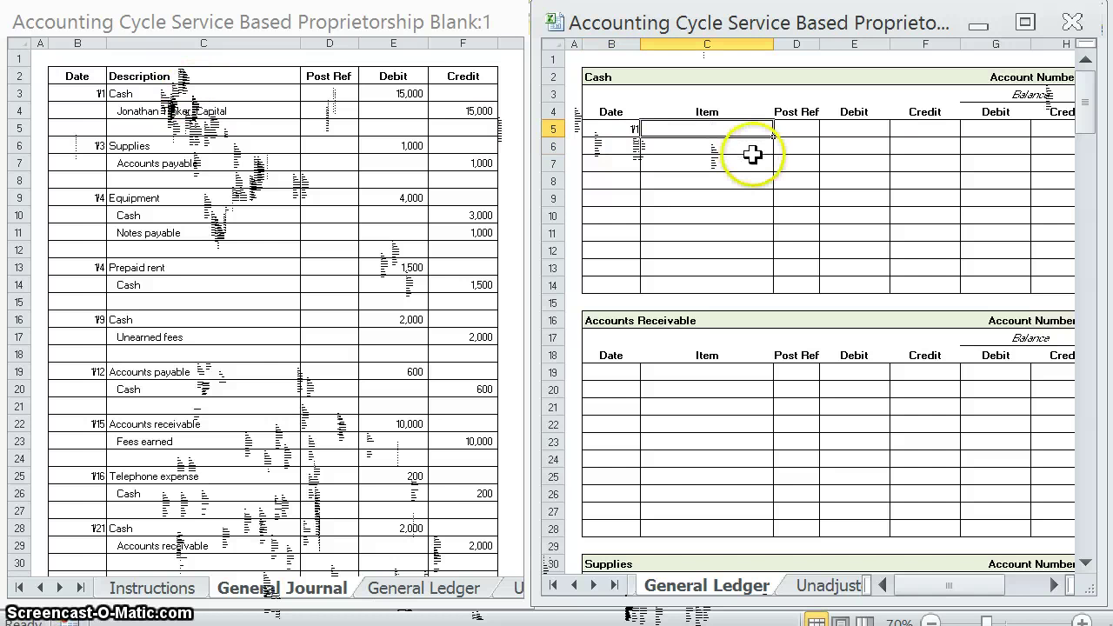
click(792, 130)
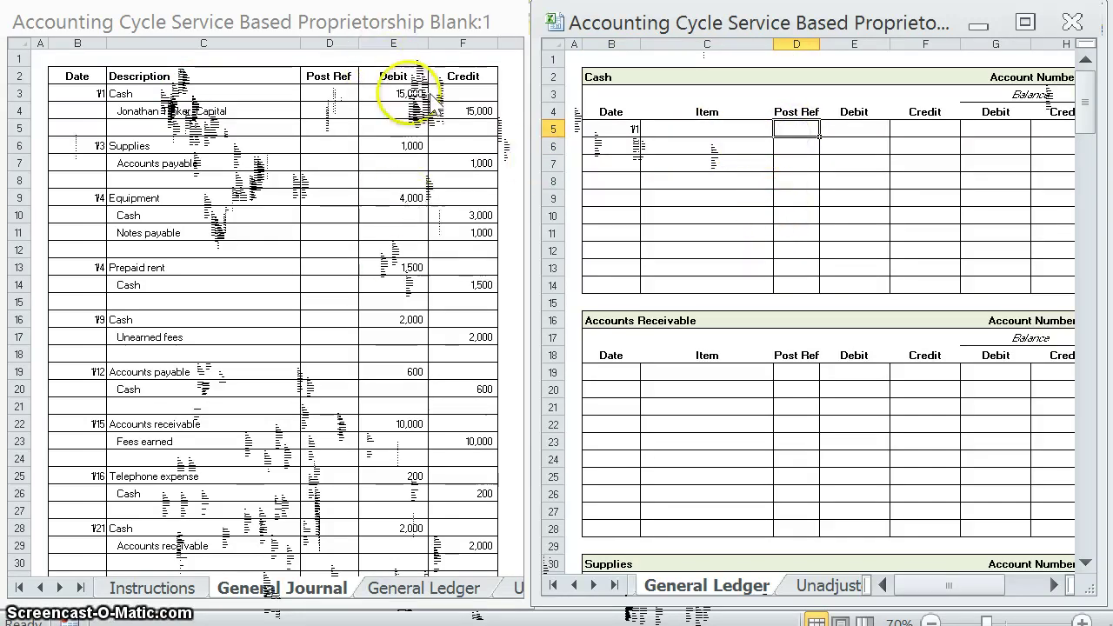
click(456, 22)
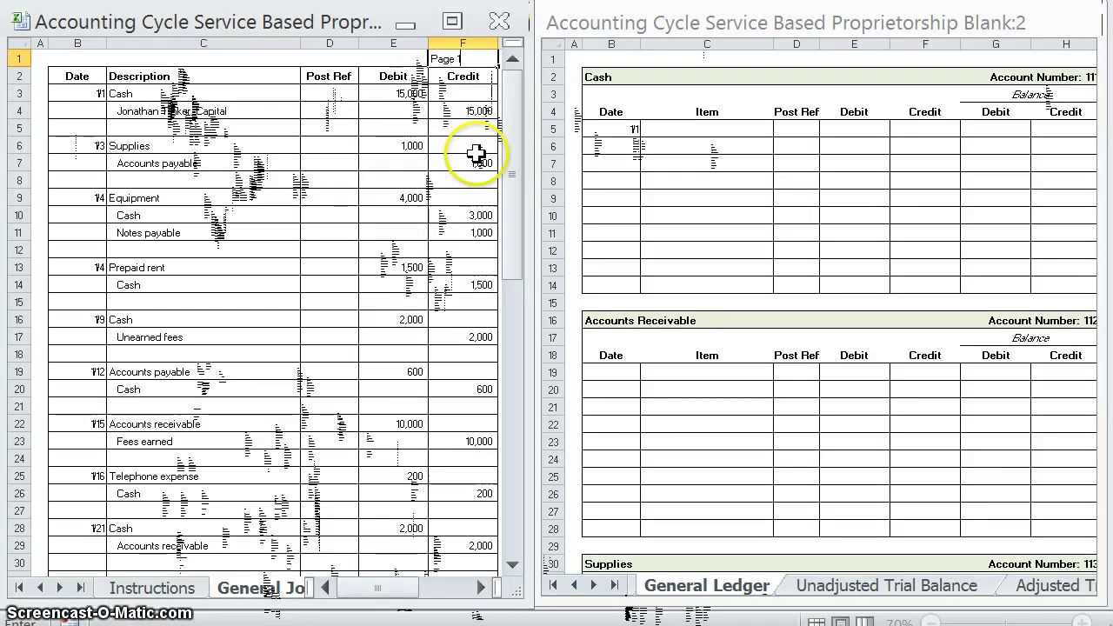
Enter J1 as the post reference of the 1/1 Cash ledger entry and centre that account's Post Ref cells
click(800, 138)
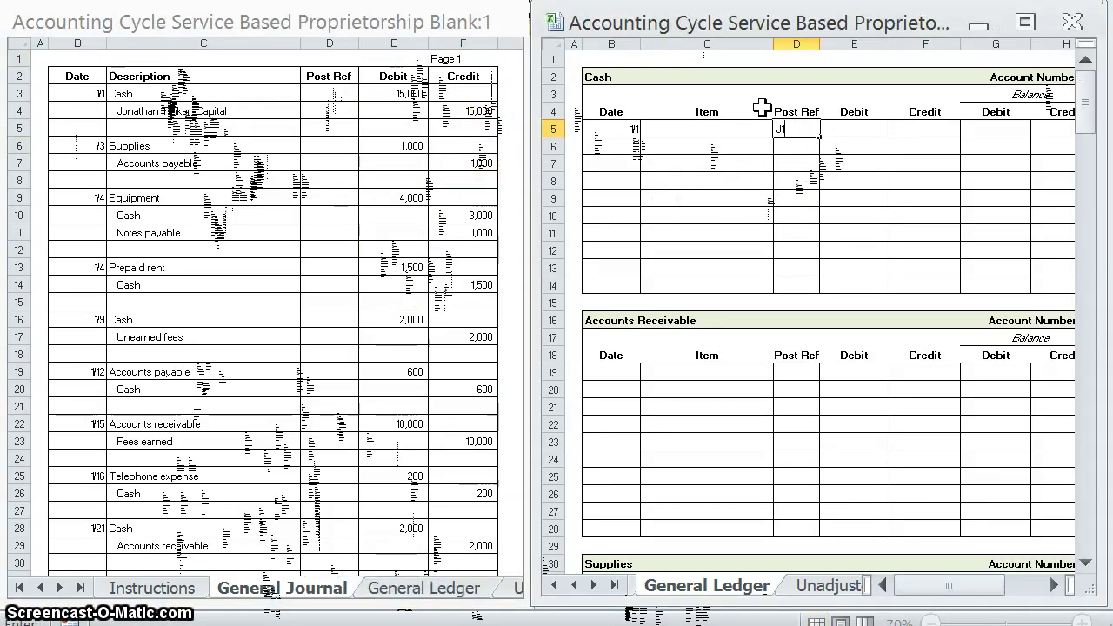
drag(763, 128, 800, 280)
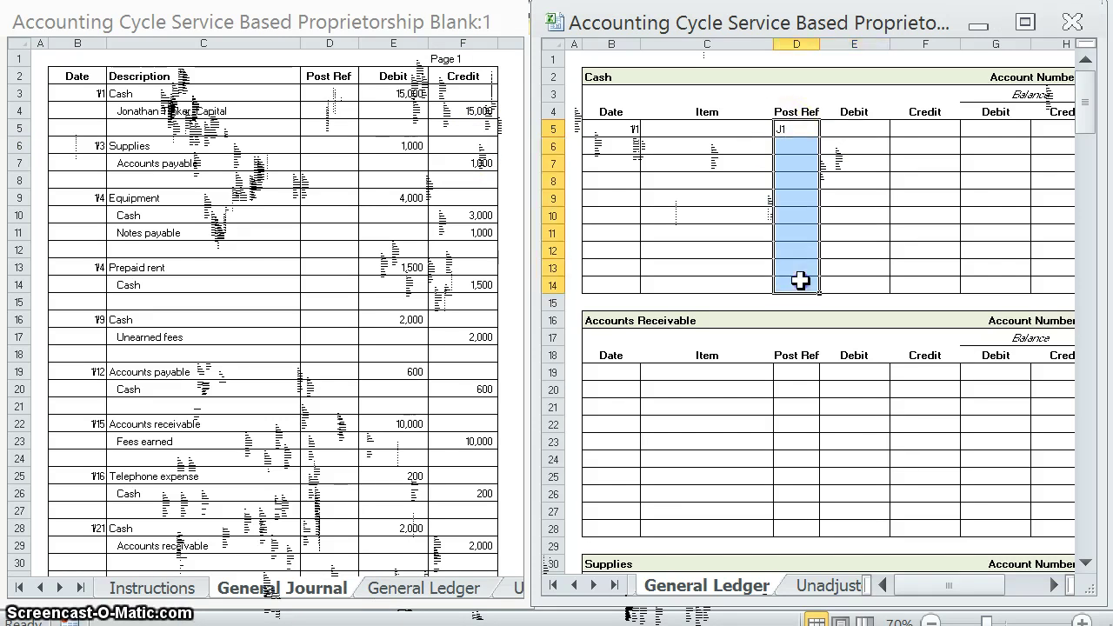
click(865, 262)
Post a 15,000 debit and a 15,000 debit balance to the 1/1 entry of the Cash ledger
click(797, 128)
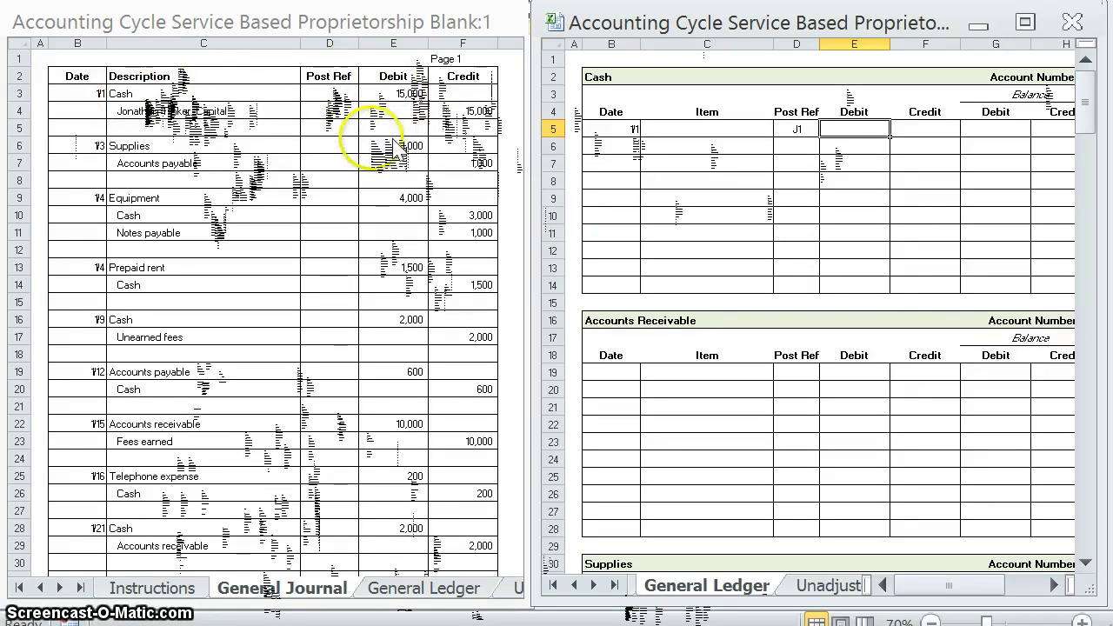
key(Return)
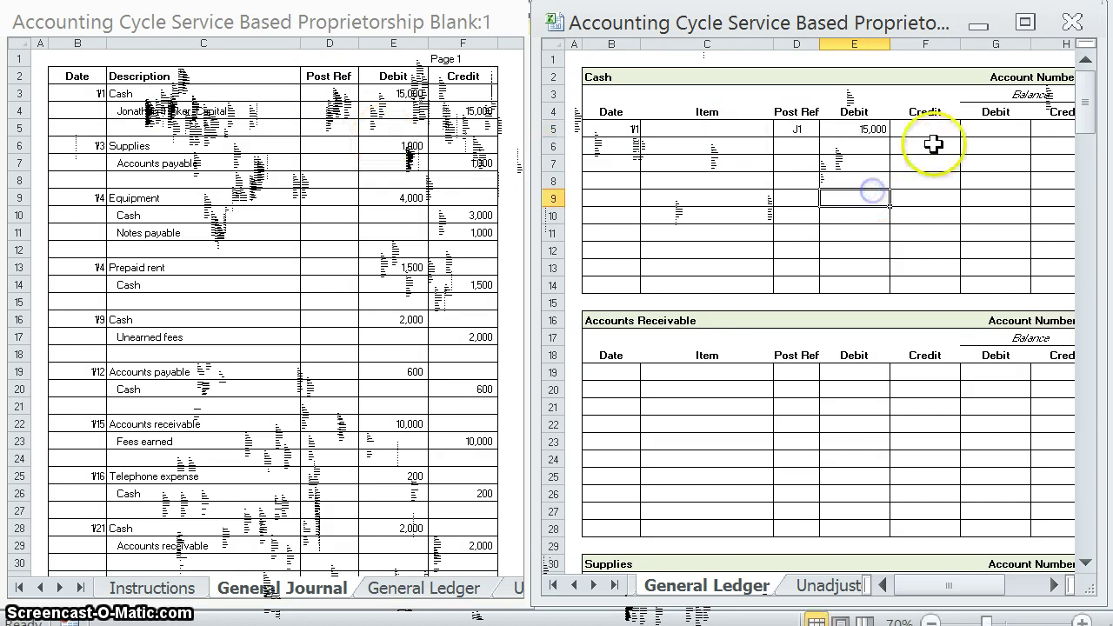
click(974, 132)
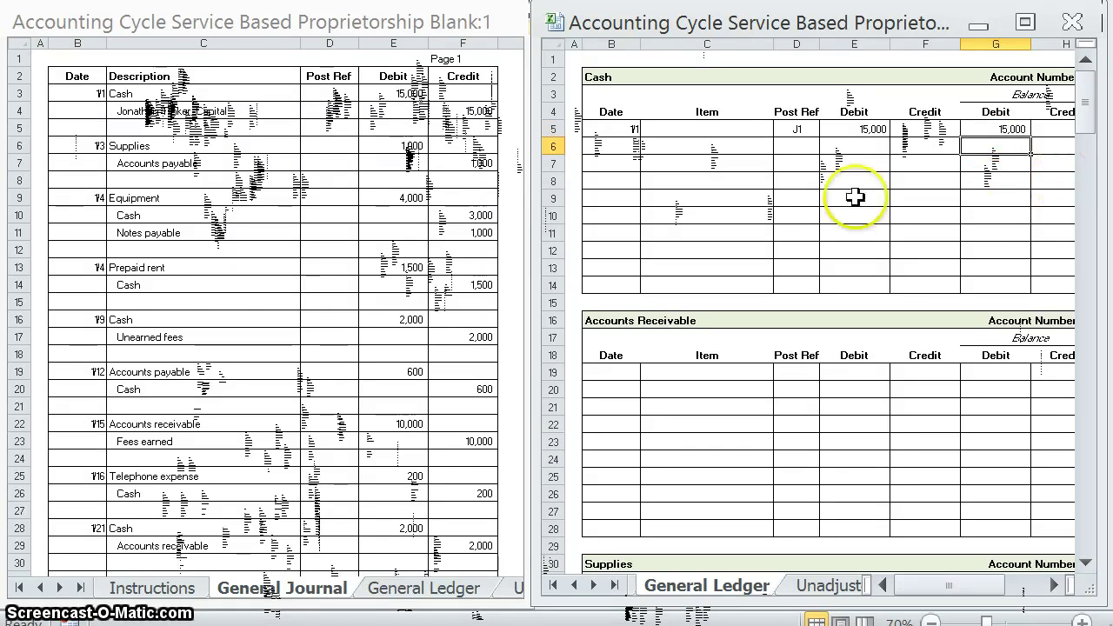
Enter post reference 111 beside the Cash line of the 1/1 entry in the General Journal
click(319, 90)
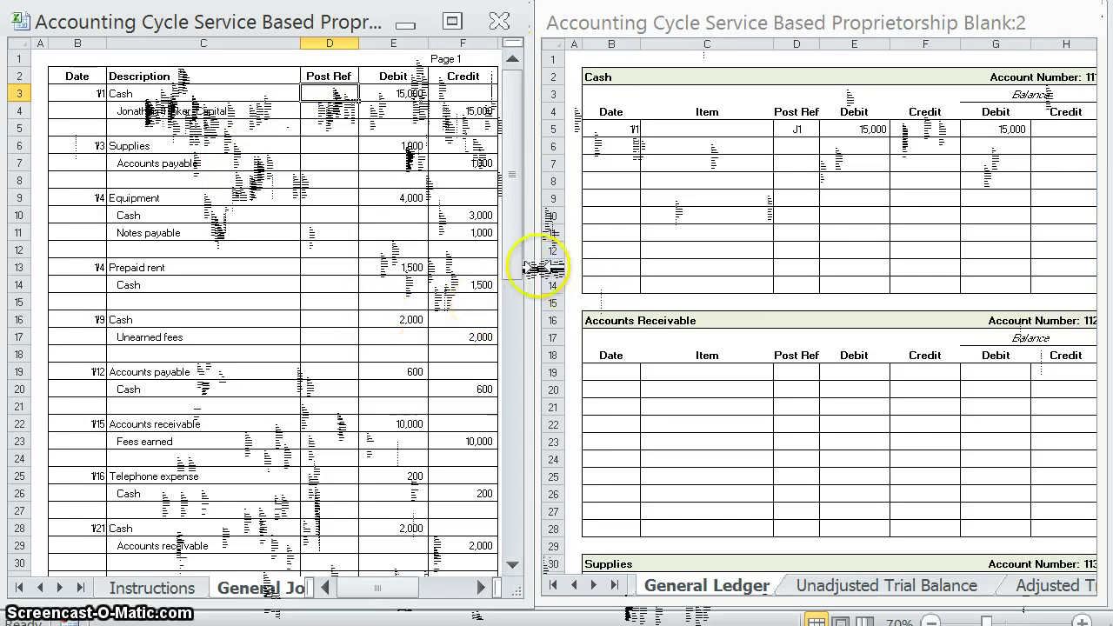
drag(540, 268, 532, 267)
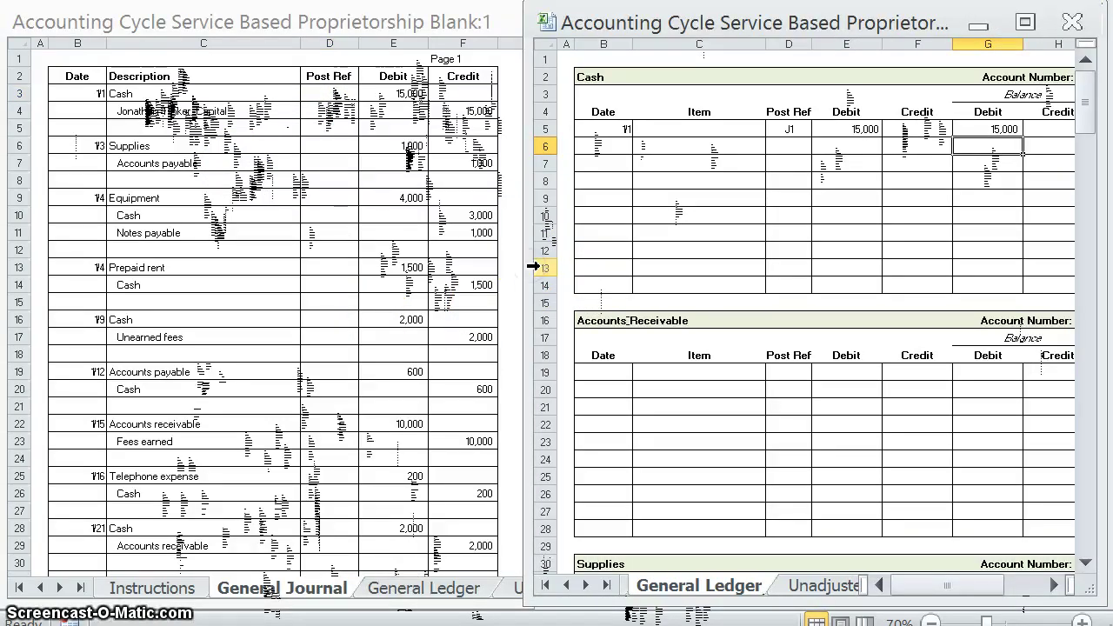
click(333, 93)
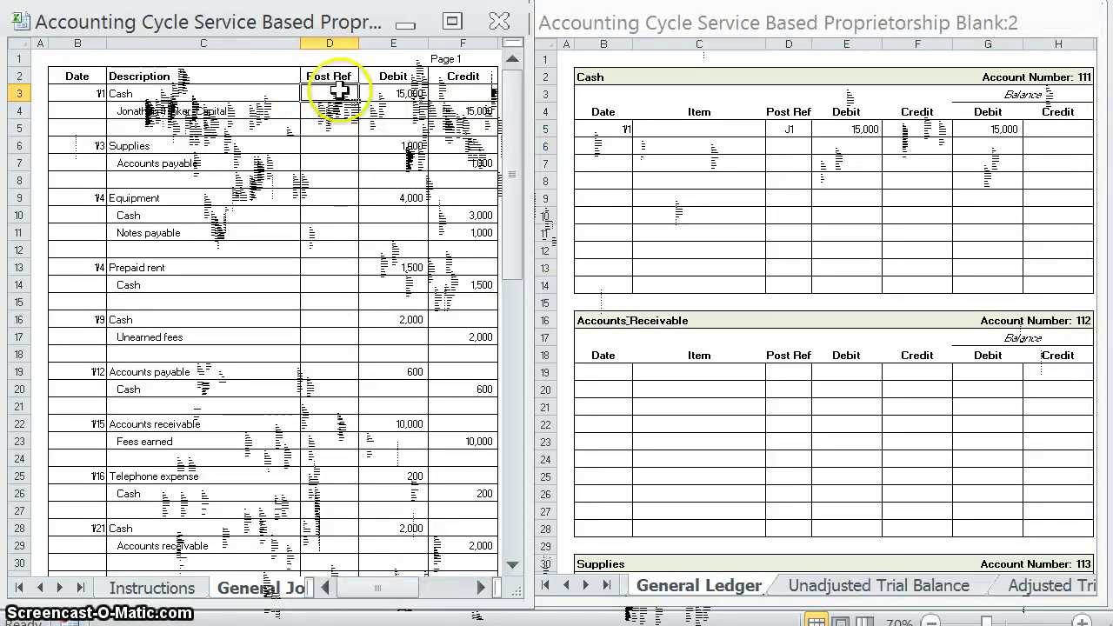
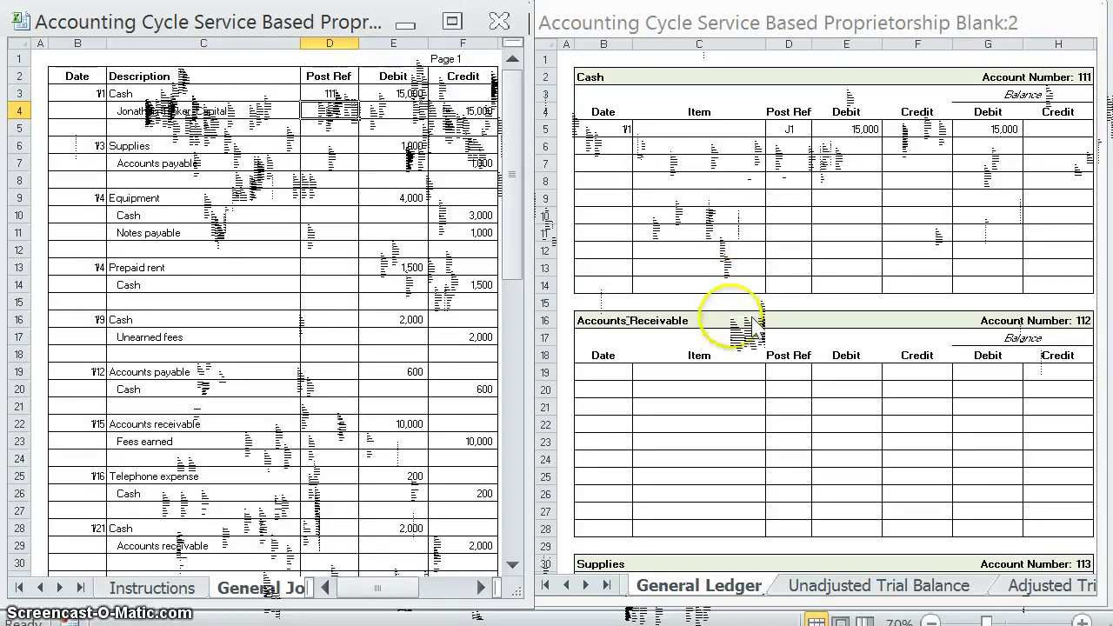
Enter date 1/1 and post reference J1 in the owner's Capital ledger account, centring its Post Ref cells
click(730, 318)
scroll(727, 317, down, 20)
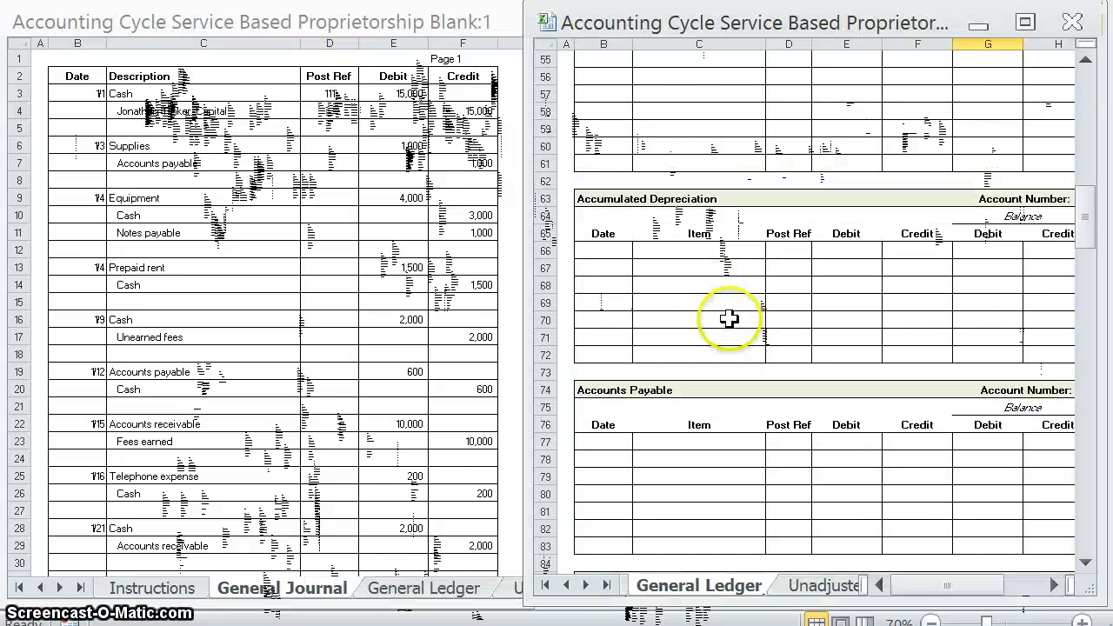
scroll(727, 319, down, 9)
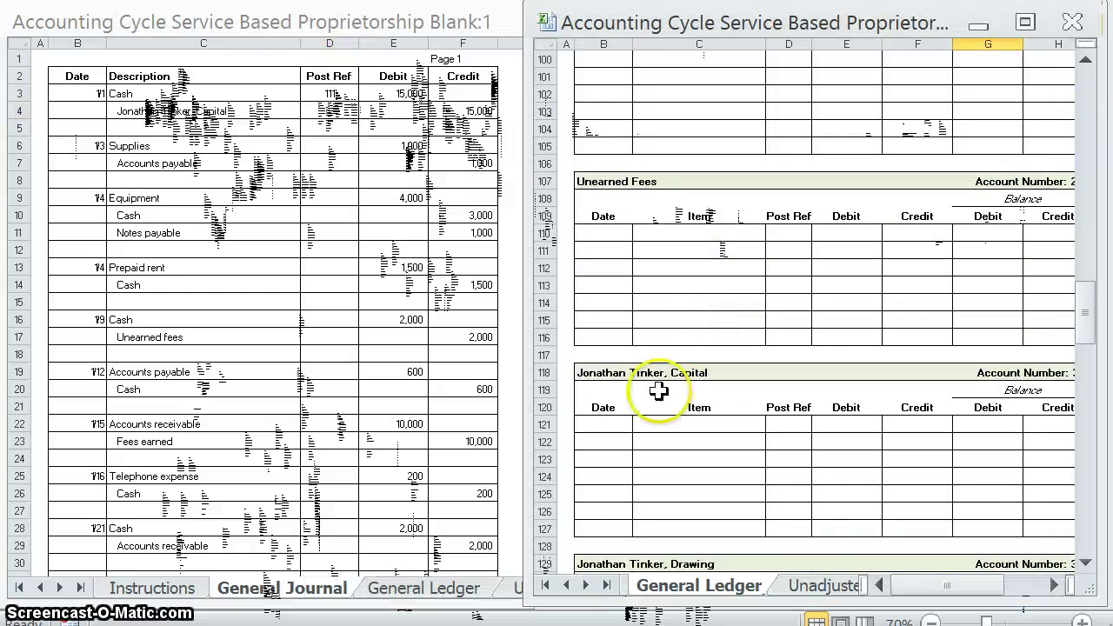
click(627, 423)
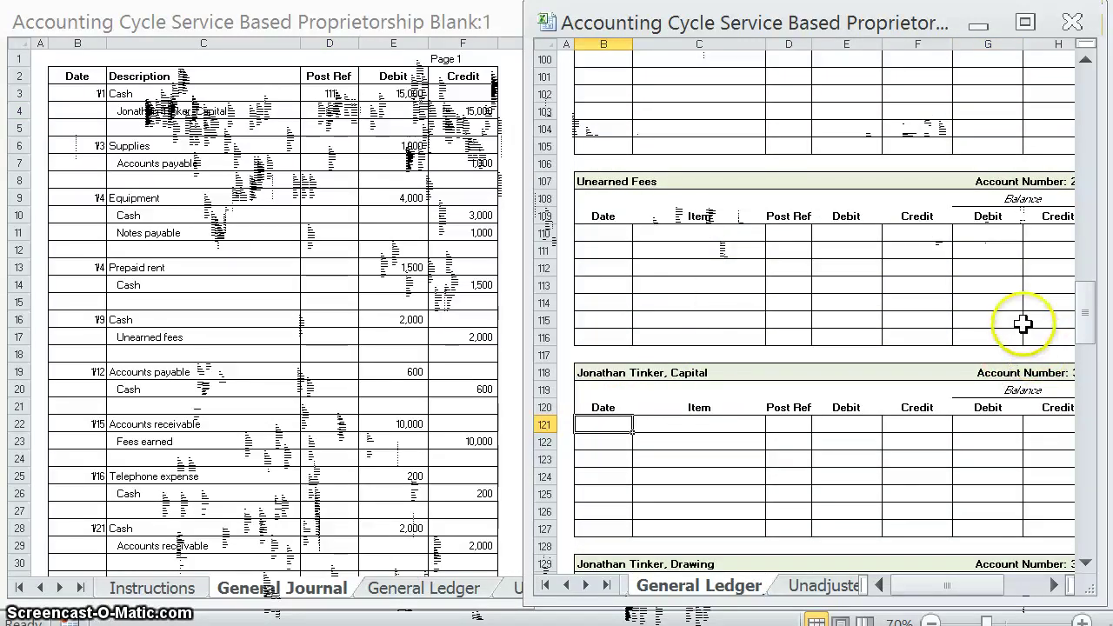
key(Tab)
key(Tab)
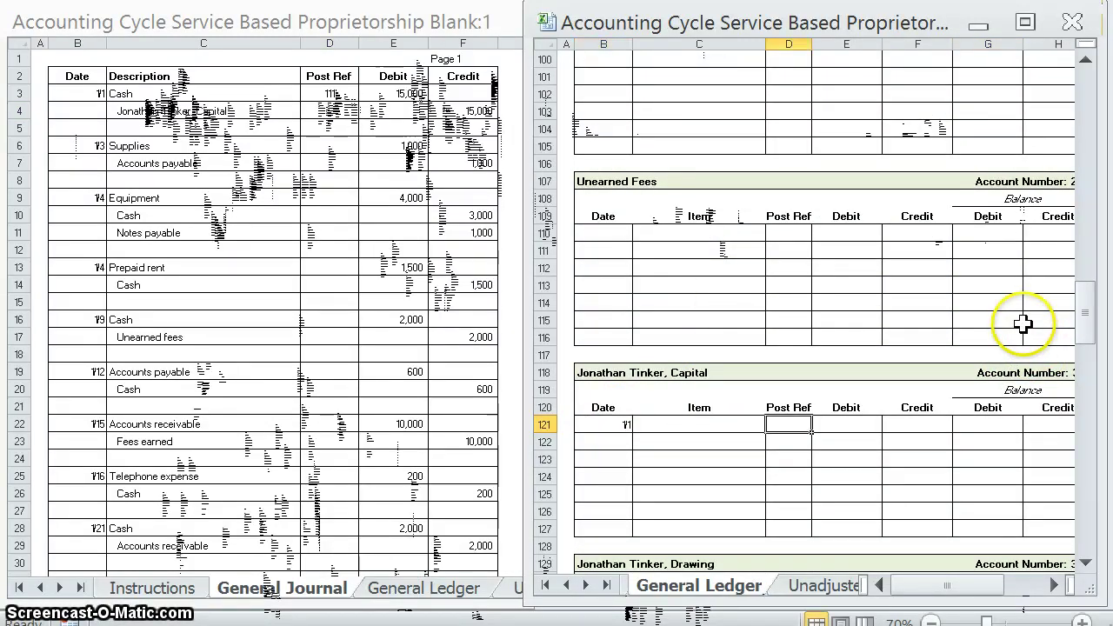
text(J1)
drag(772, 421, 795, 527)
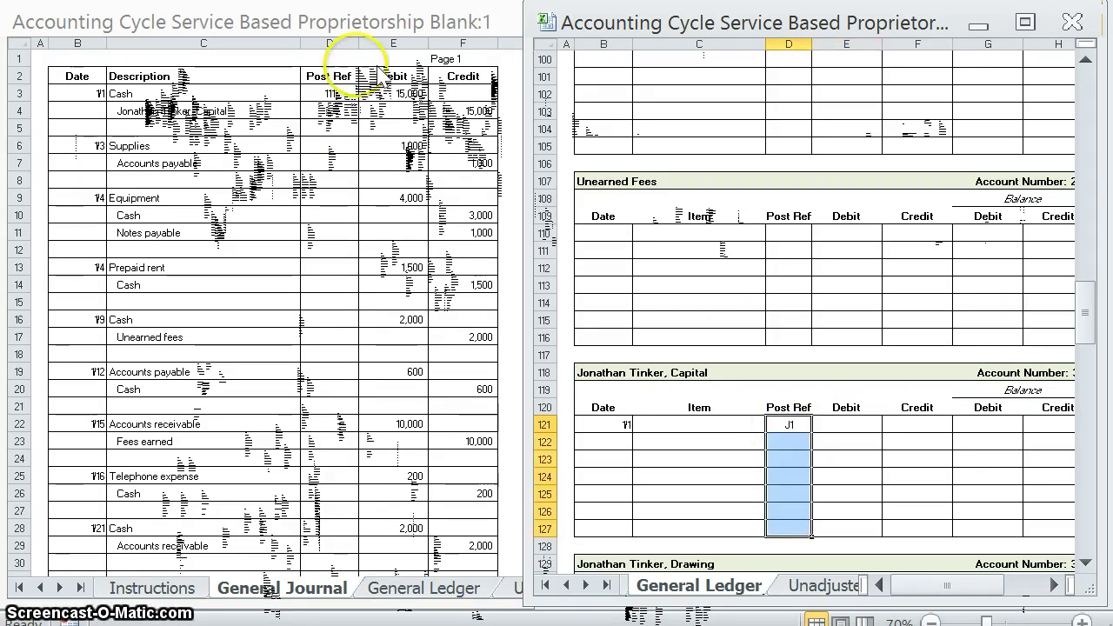
Post a 15,000 credit and a 15,000 credit balance to the 1/1 entry of the owner's Capital ledger
click(924, 423)
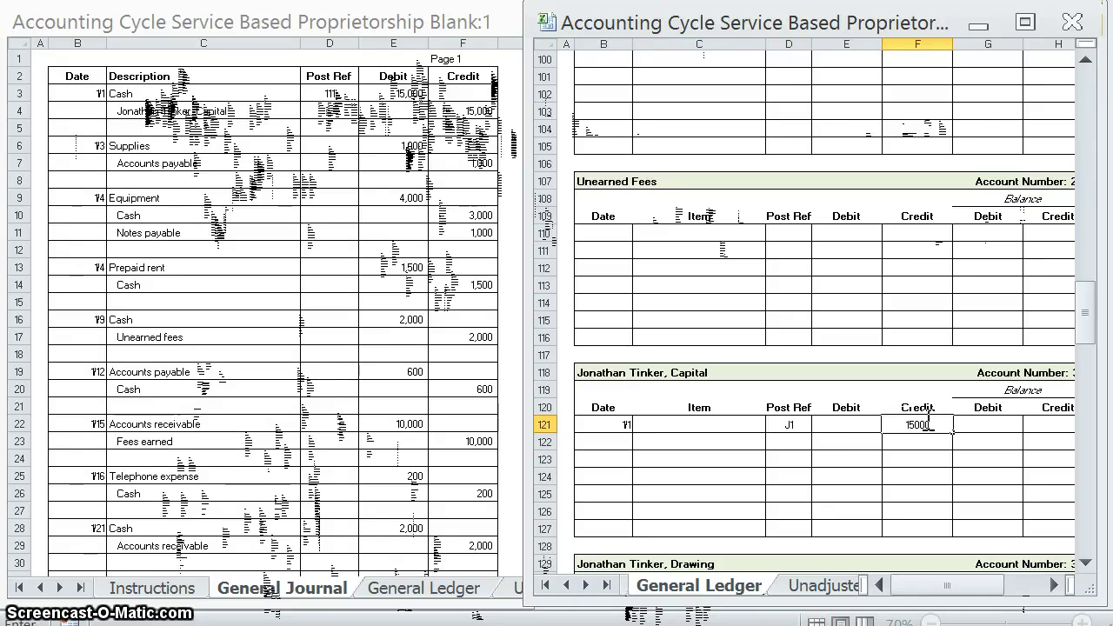
click(992, 428)
click(1054, 426)
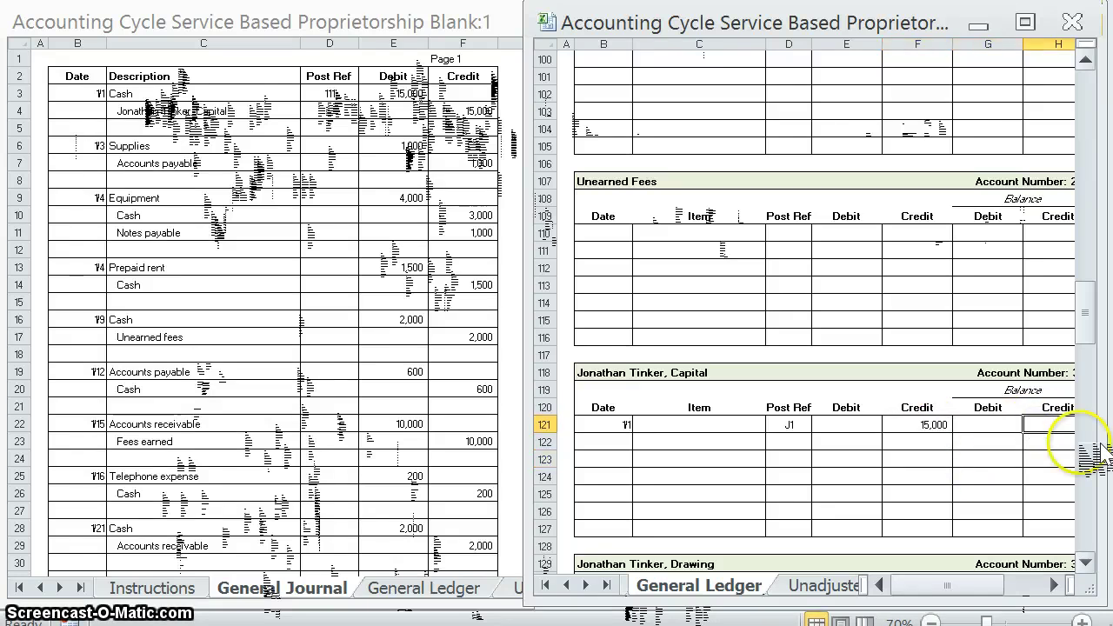
text(15,000)
click(986, 478)
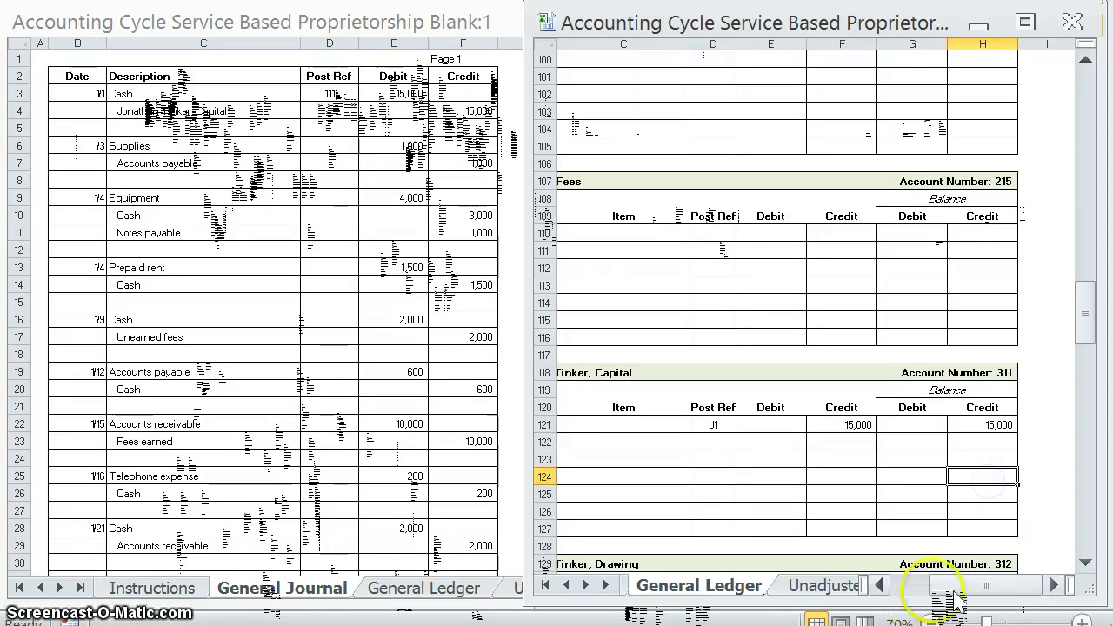
click(878, 586)
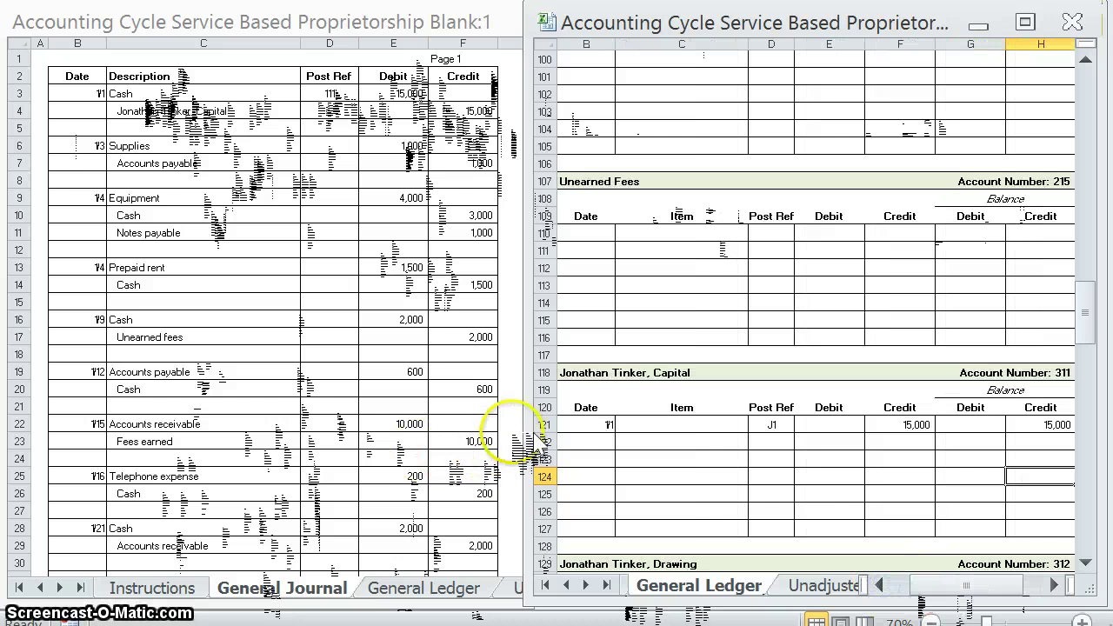
Enter post reference 311 beside the owner's Capital line of the 1/1 entry in the General Journal
click(517, 442)
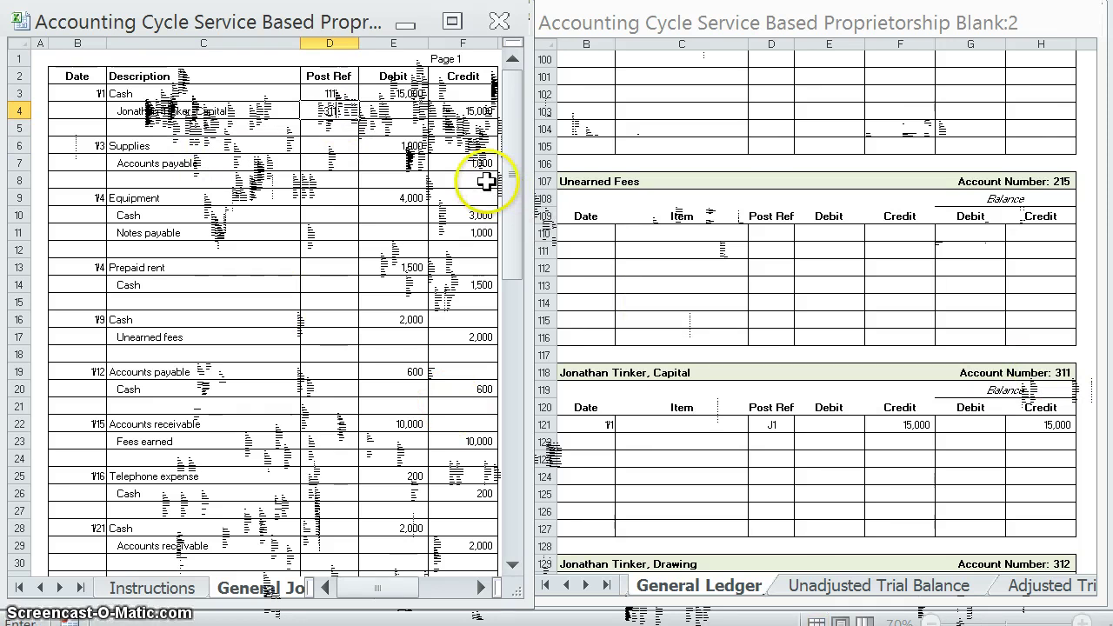
key(Return)
click(323, 148)
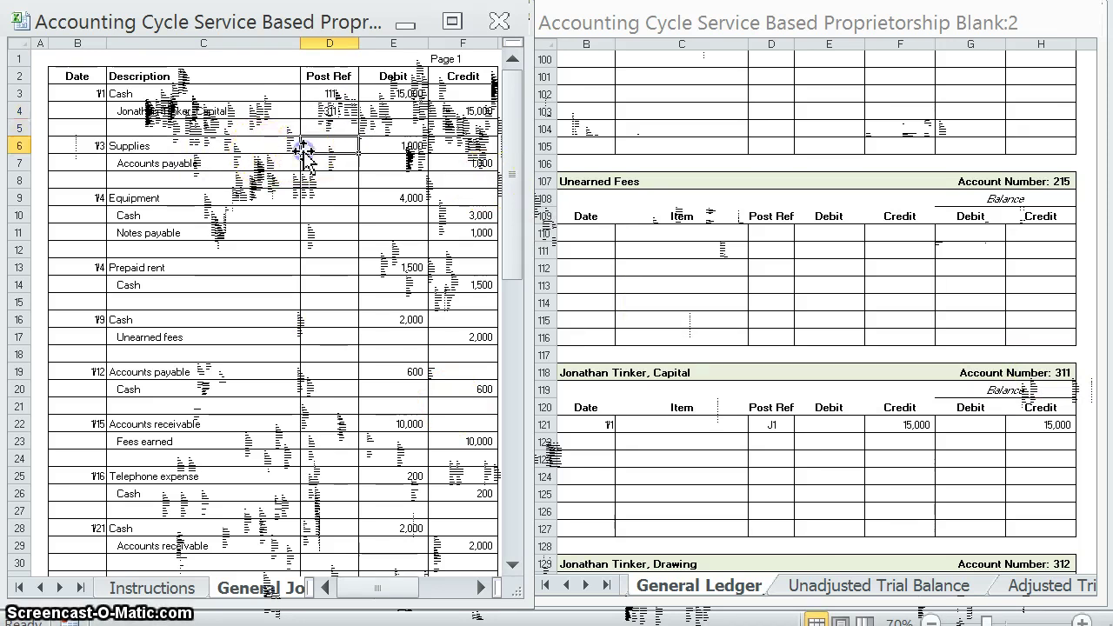
Post the 1/3 entry to the Supplies ledger with reference J1, a 1,000 debit and a 1,000 debit balance, centring its Post Ref cells
click(644, 277)
scroll(780, 290, up, 20)
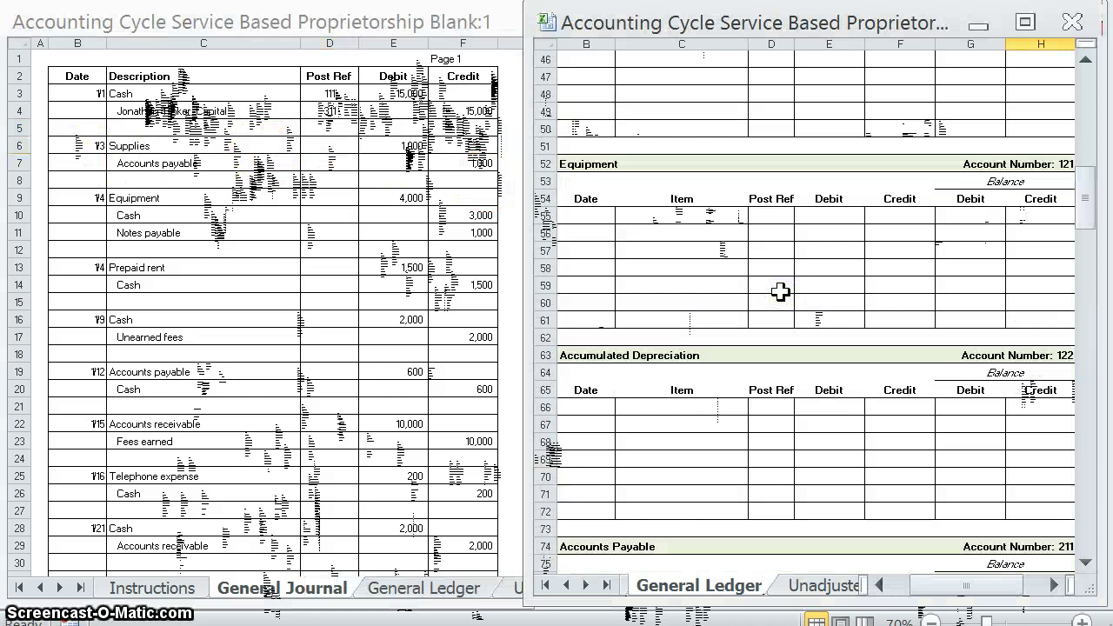
scroll(780, 290, down, 3)
click(609, 301)
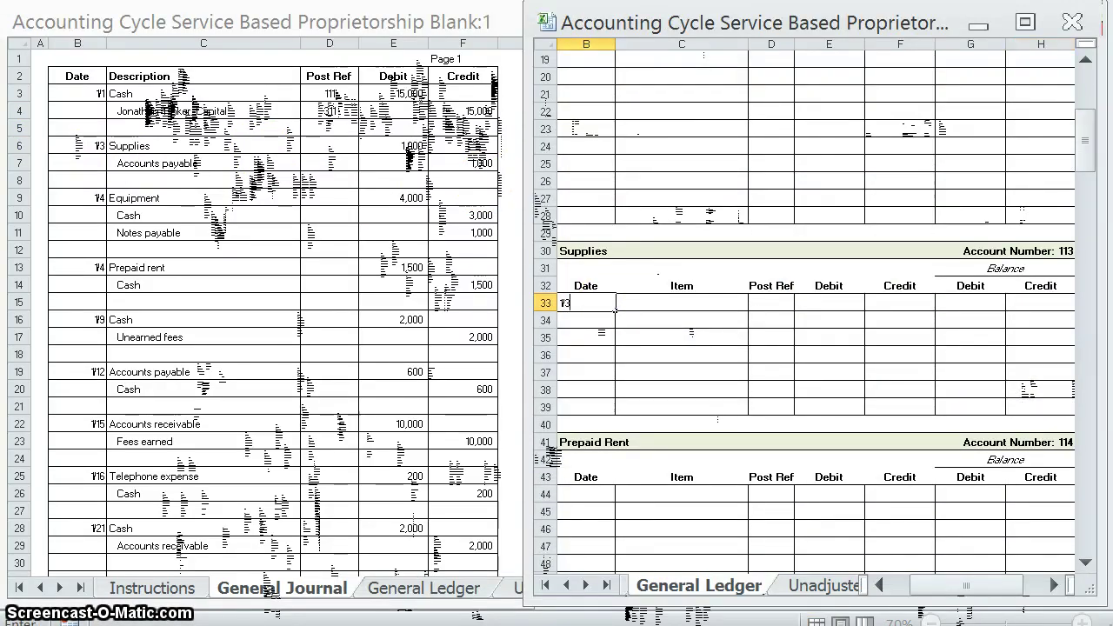
text(1/3)
key(Tab)
key(Tab)
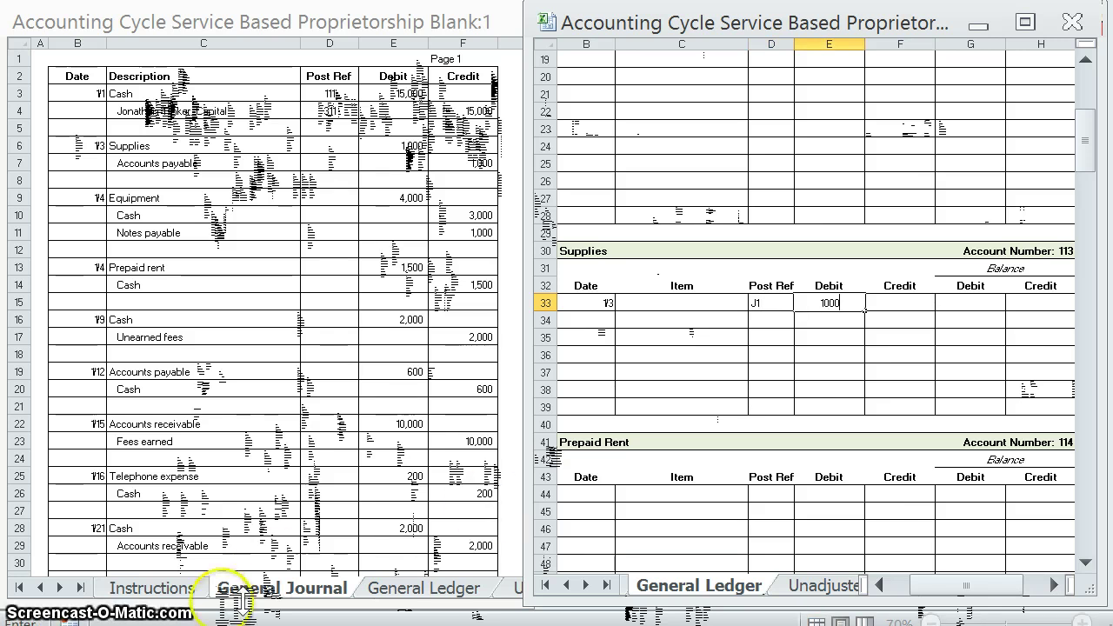
click(999, 305)
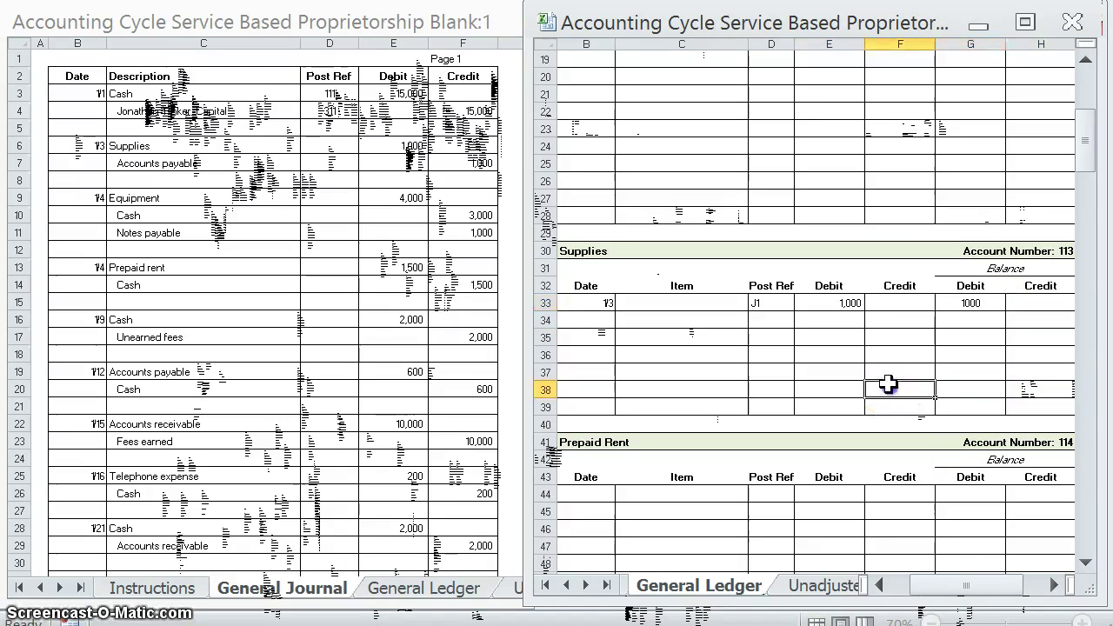
drag(774, 303, 790, 407)
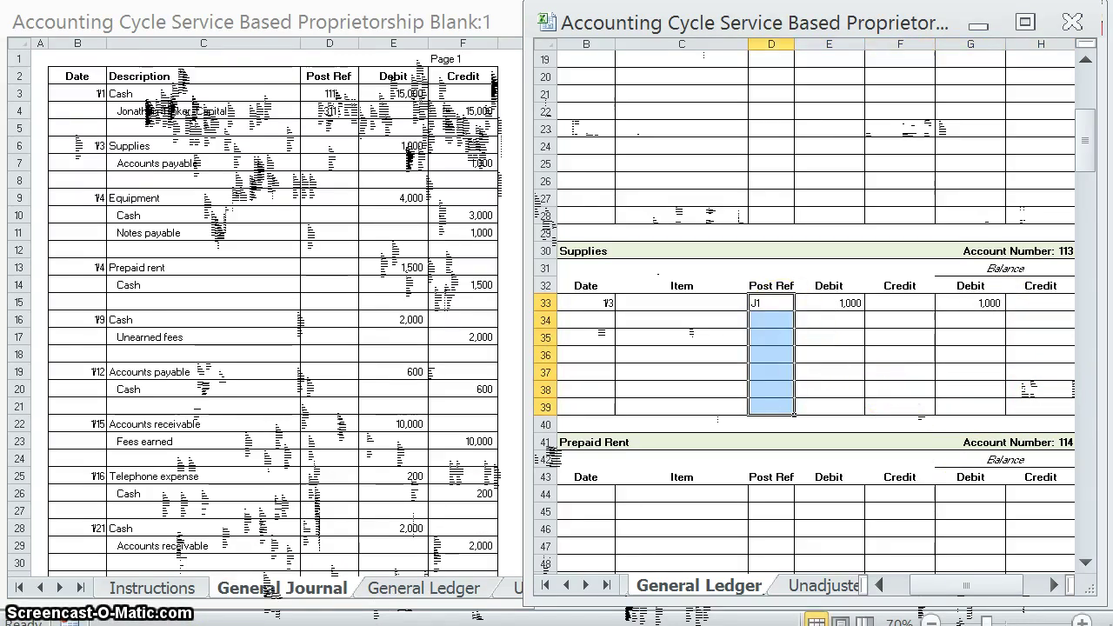
Enter post reference 113 beside the Supplies line of the 1/3 entry in the General Journal
click(321, 150)
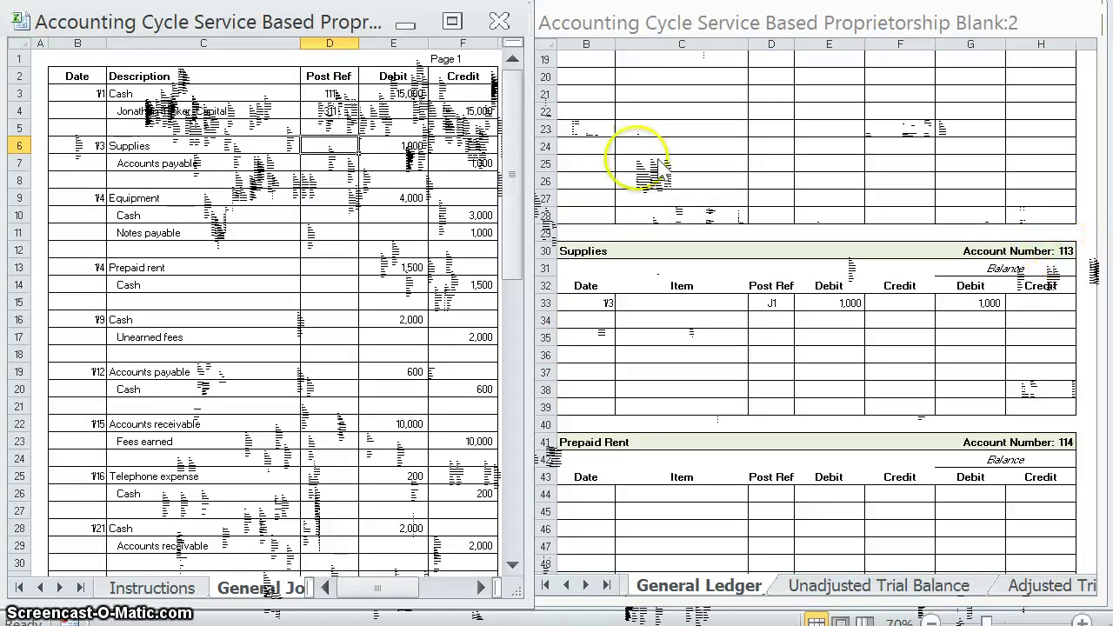
key(Return)
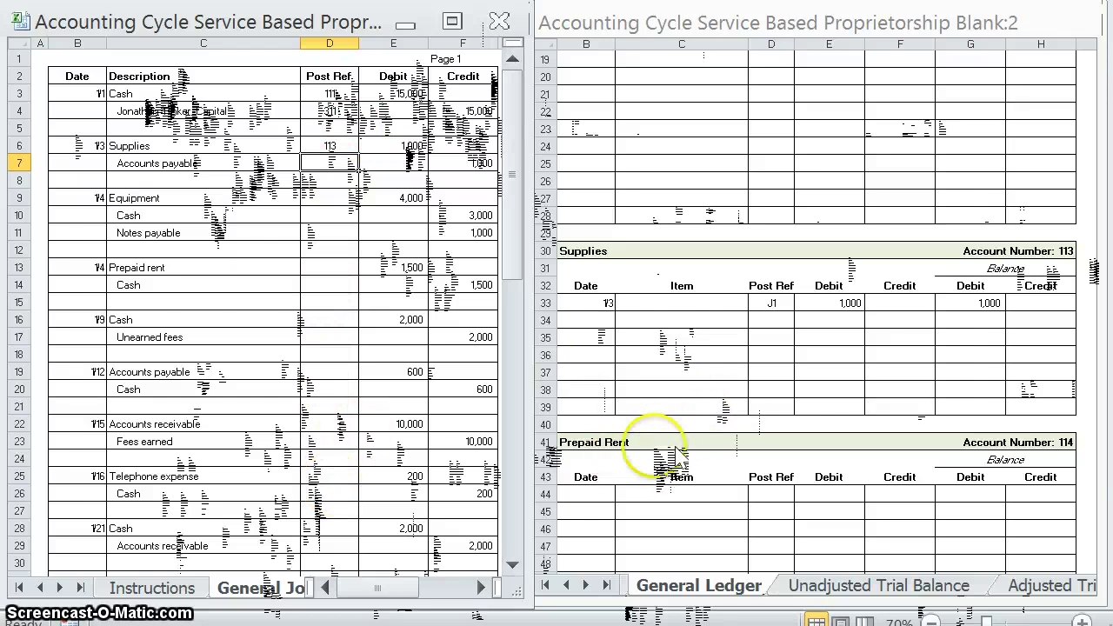
click(325, 149)
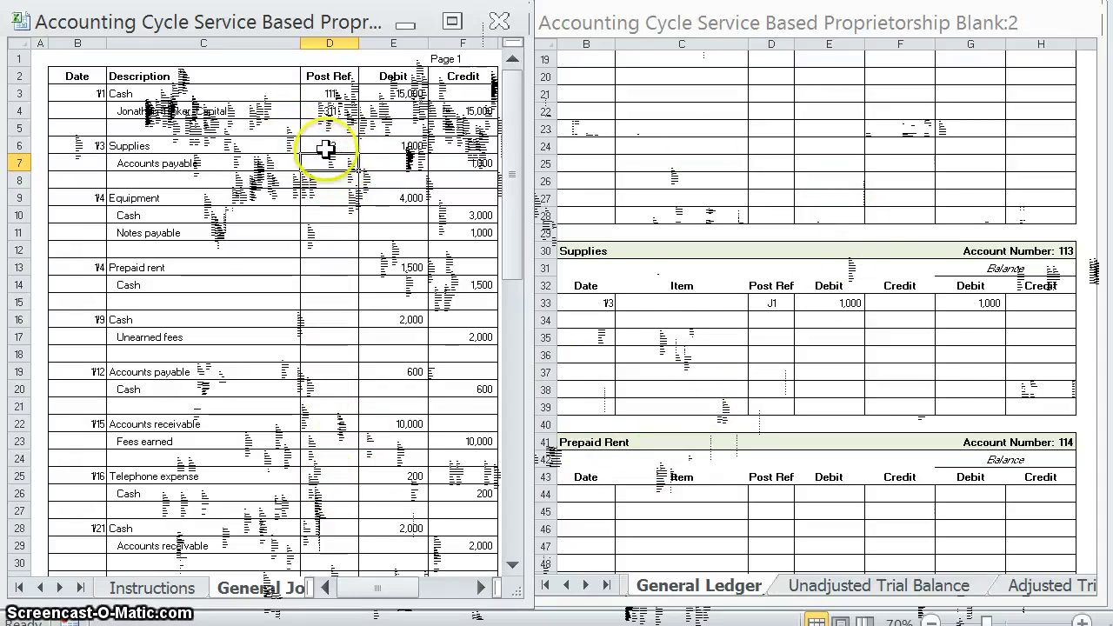
text(113)
key(Return)
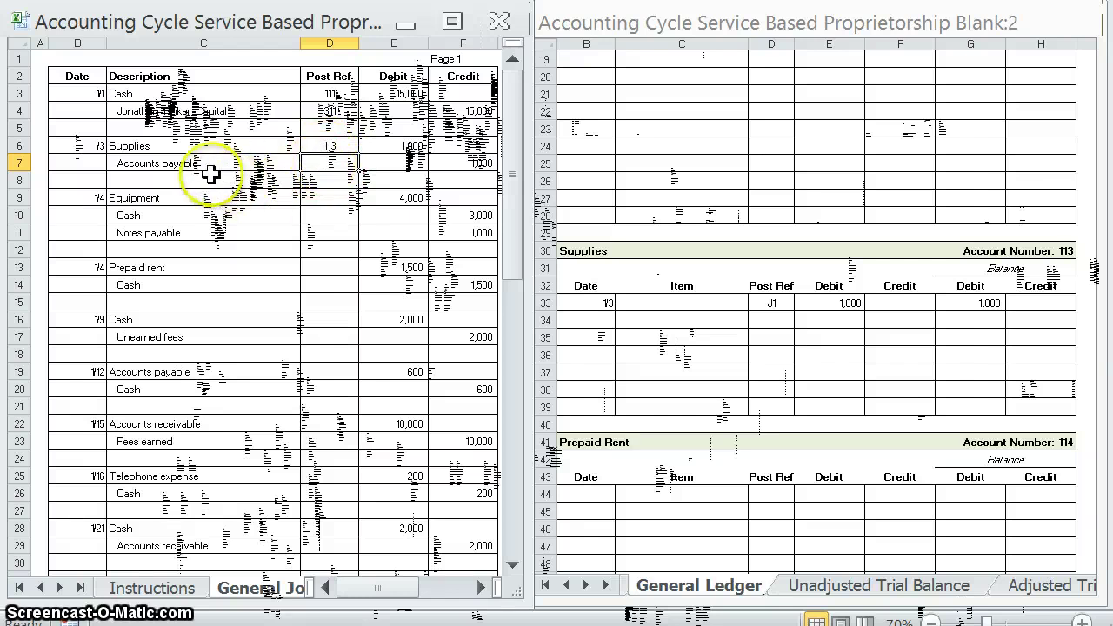
Enter date 1/3 and post reference J1 in the first row of the Accounts Payable ledger
scroll(721, 241, down, 6)
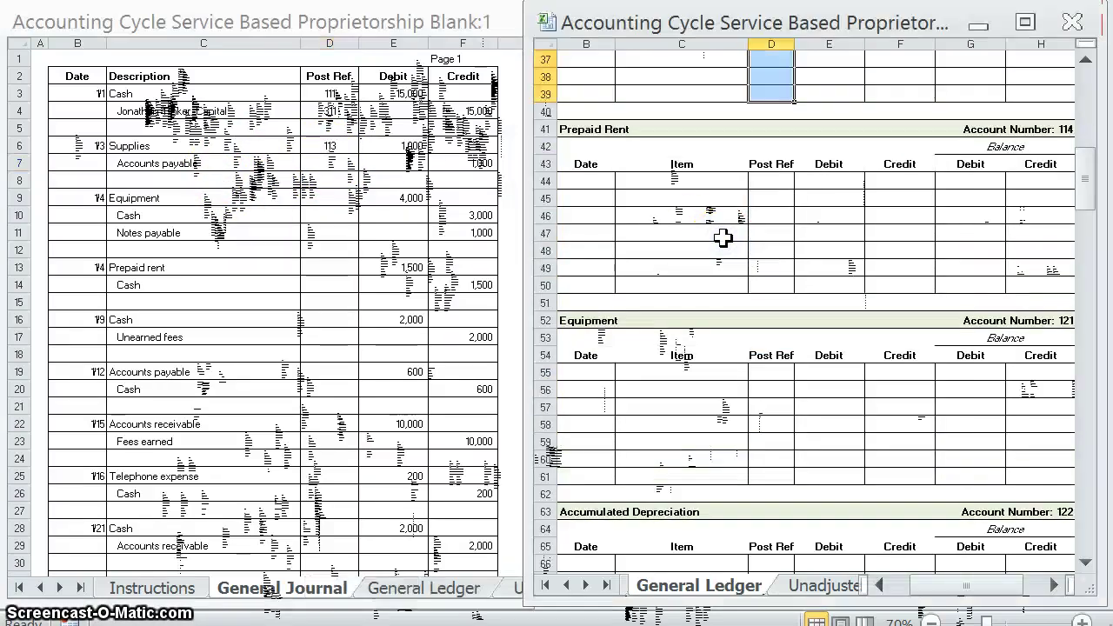
scroll(723, 238, down, 6)
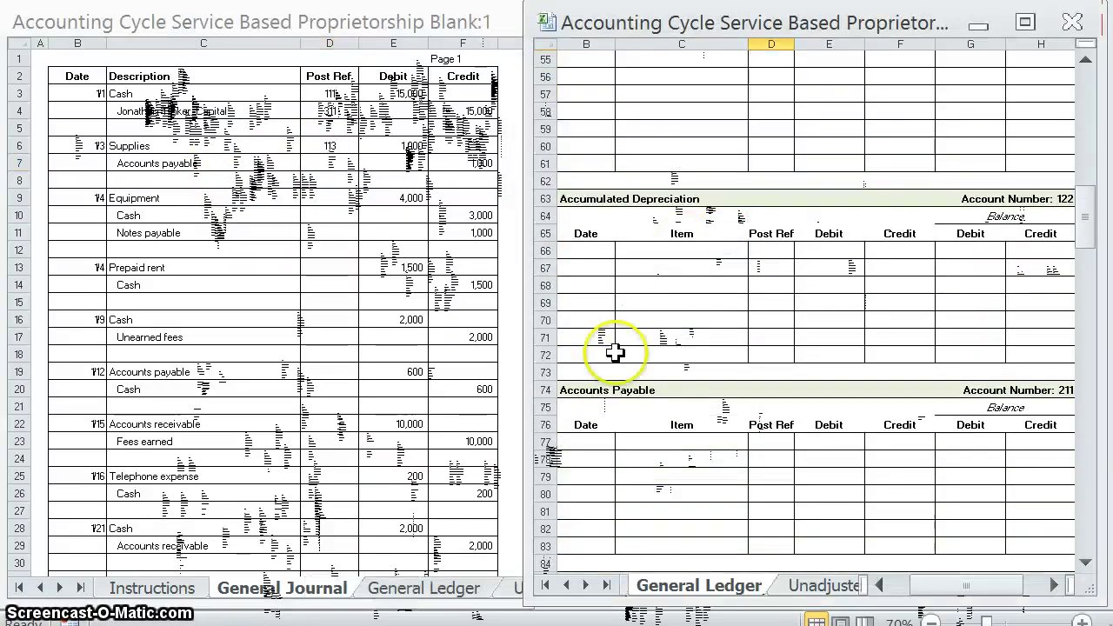
scroll(615, 348, down, 3)
click(595, 283)
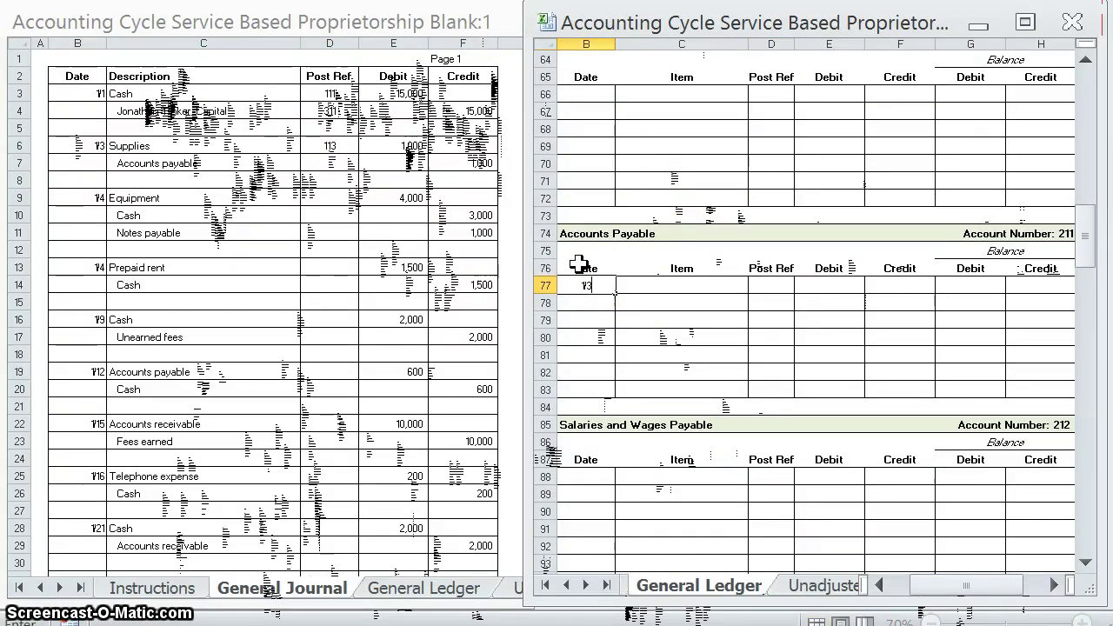
click(751, 287)
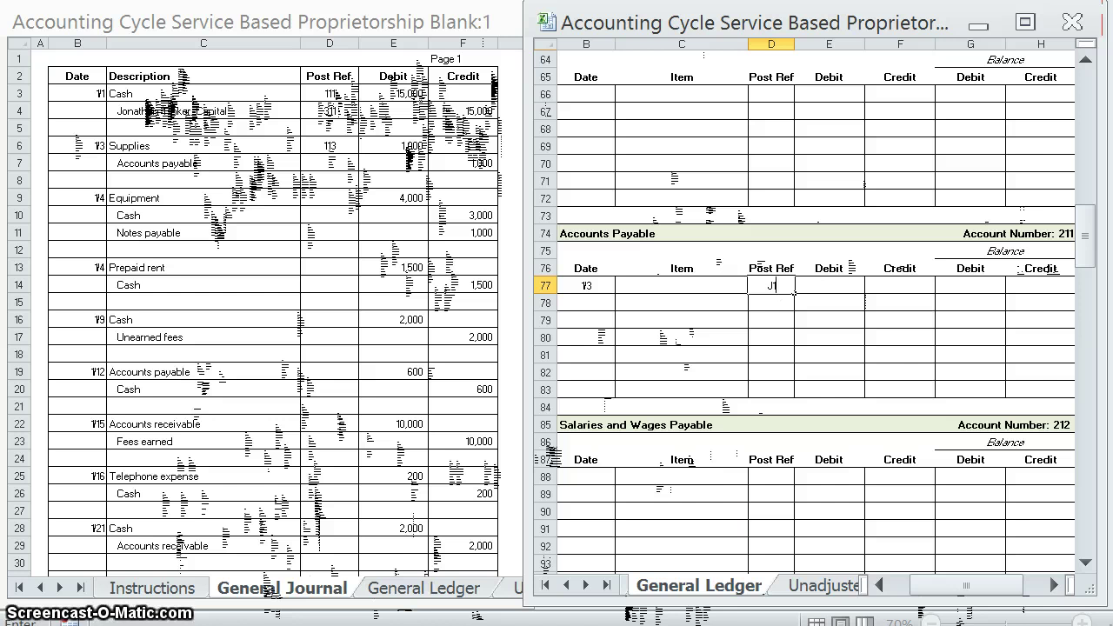
click(809, 290)
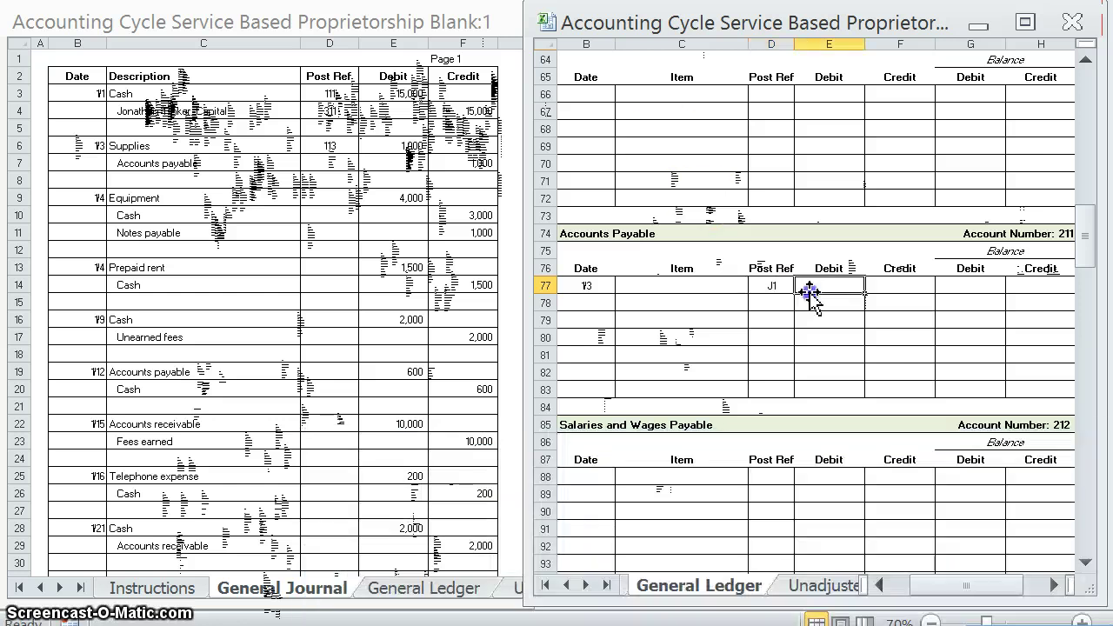
Post a 1,000 credit and a 1,000 credit balance to the 1/3 entry of the Accounts Payable ledger
click(881, 282)
text(100)
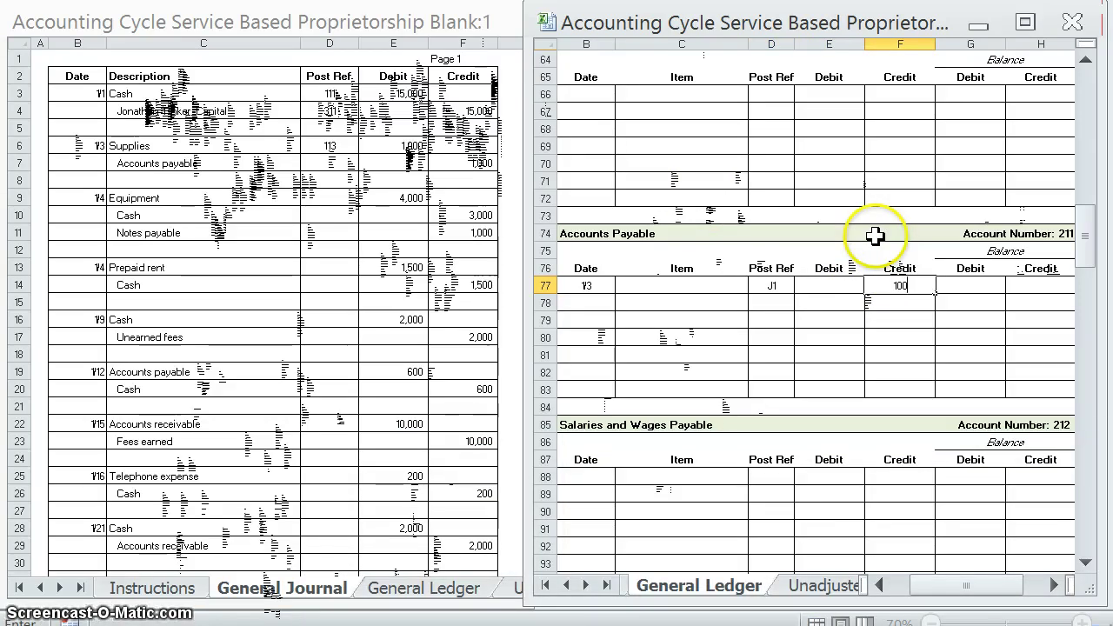
key(Tab)
key(Tab)
text(1000)
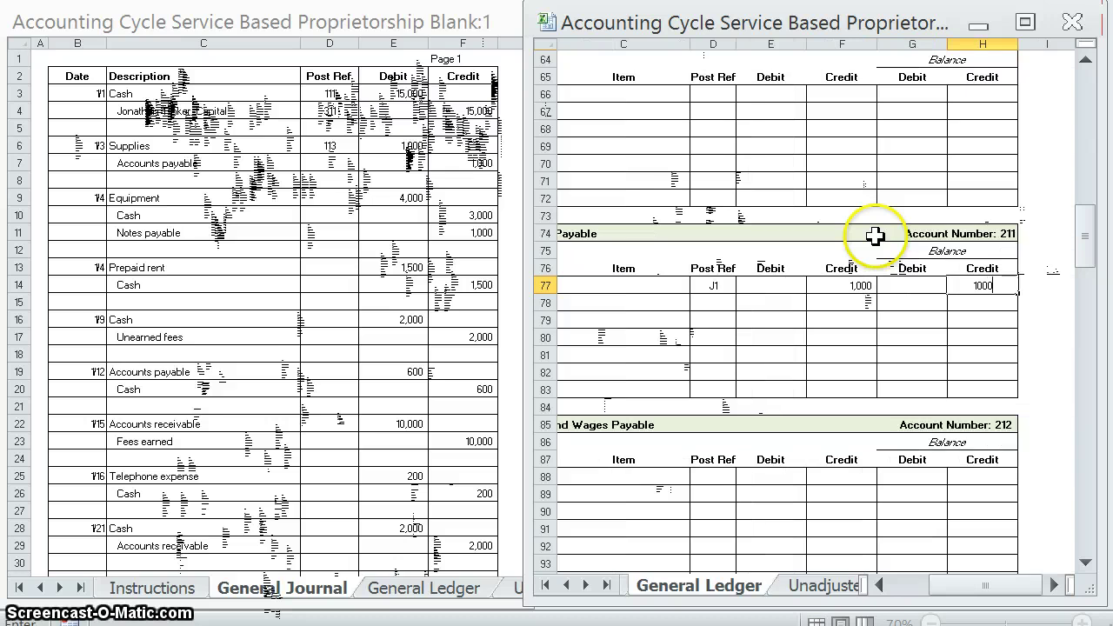
key(Left)
key(Left)
key(Left)
key(Left)
key(Left)
key(Left)
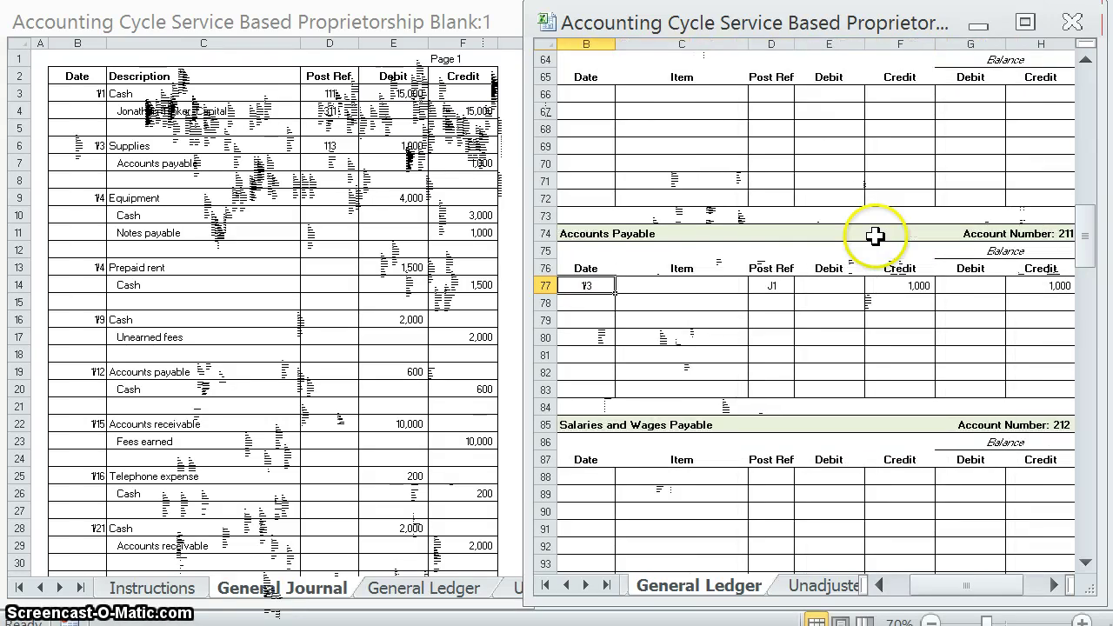
Enter post reference 211 beside the Accounts payable line of the 1/3 entry in the General Journal
click(331, 162)
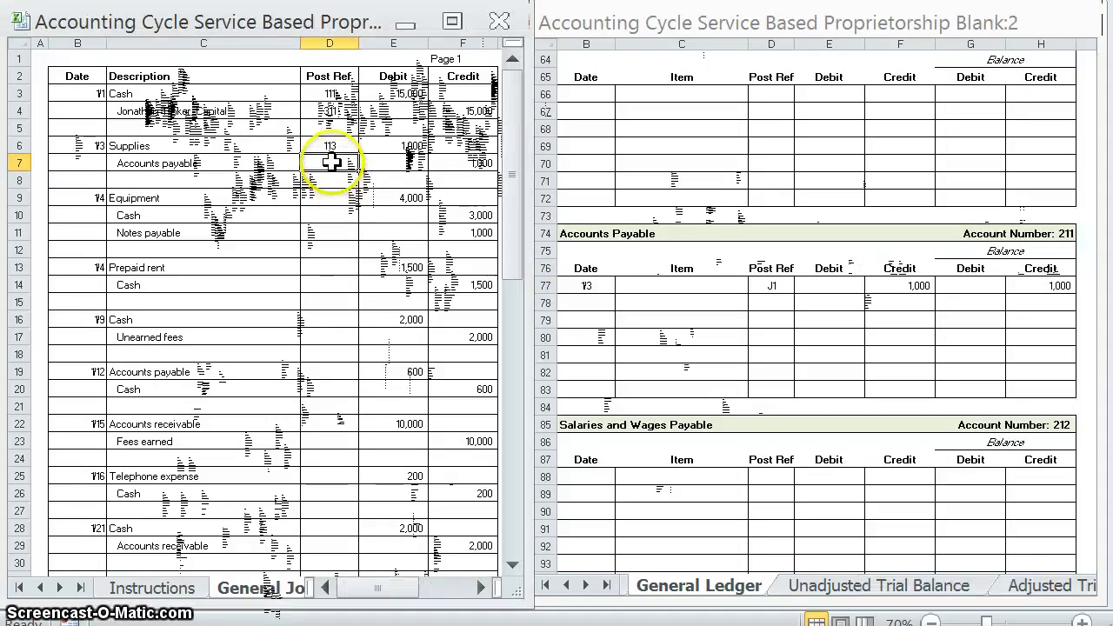
text(211)
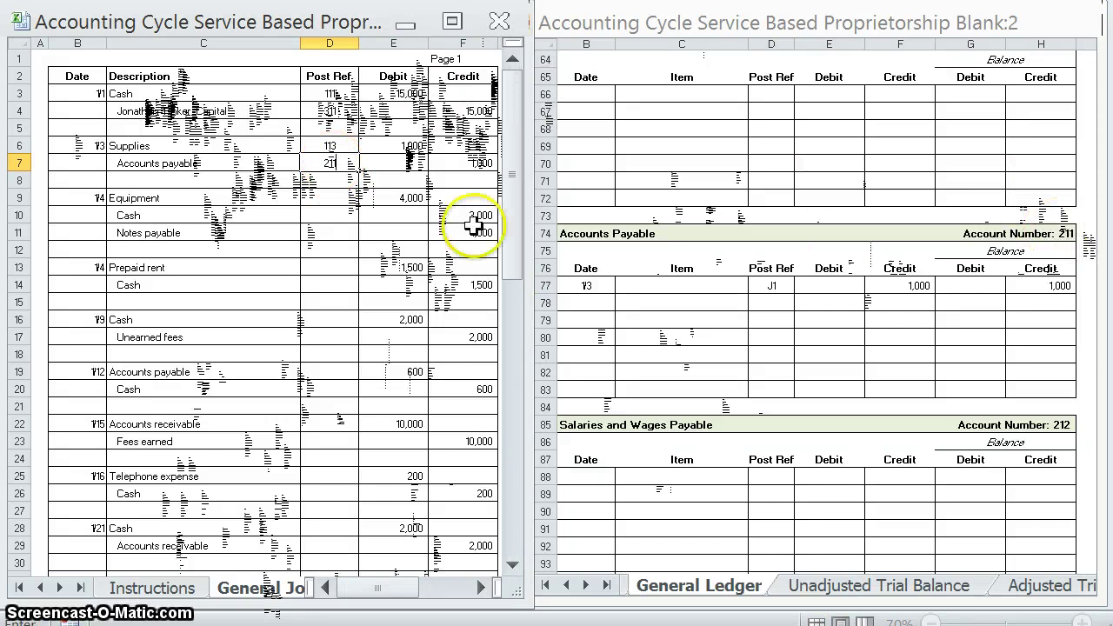
click(315, 188)
Enter date 1/4 and post reference J1 in the first row of the Equipment ledger, centring its Post Ref cells
click(673, 309)
scroll(744, 298, up, 3)
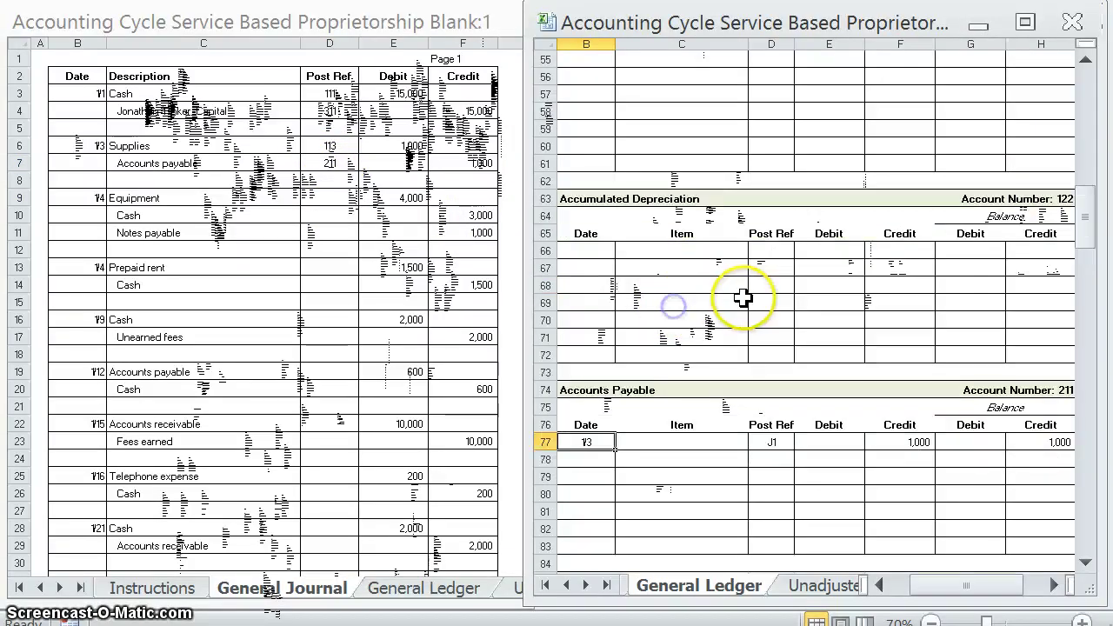
scroll(744, 298, up, 3)
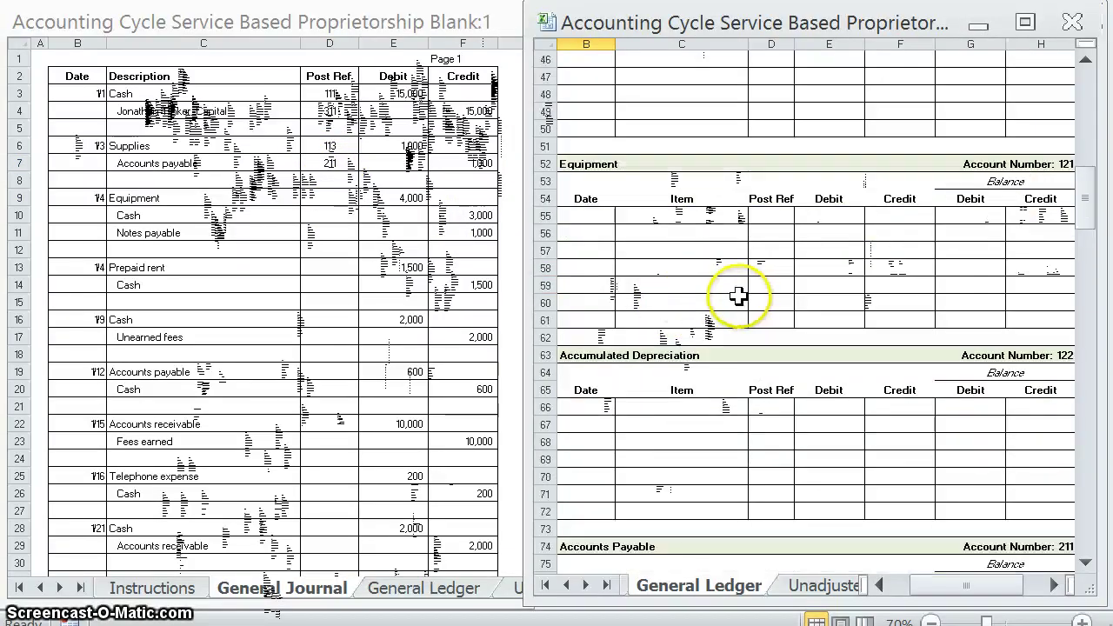
click(582, 214)
text(1/4)
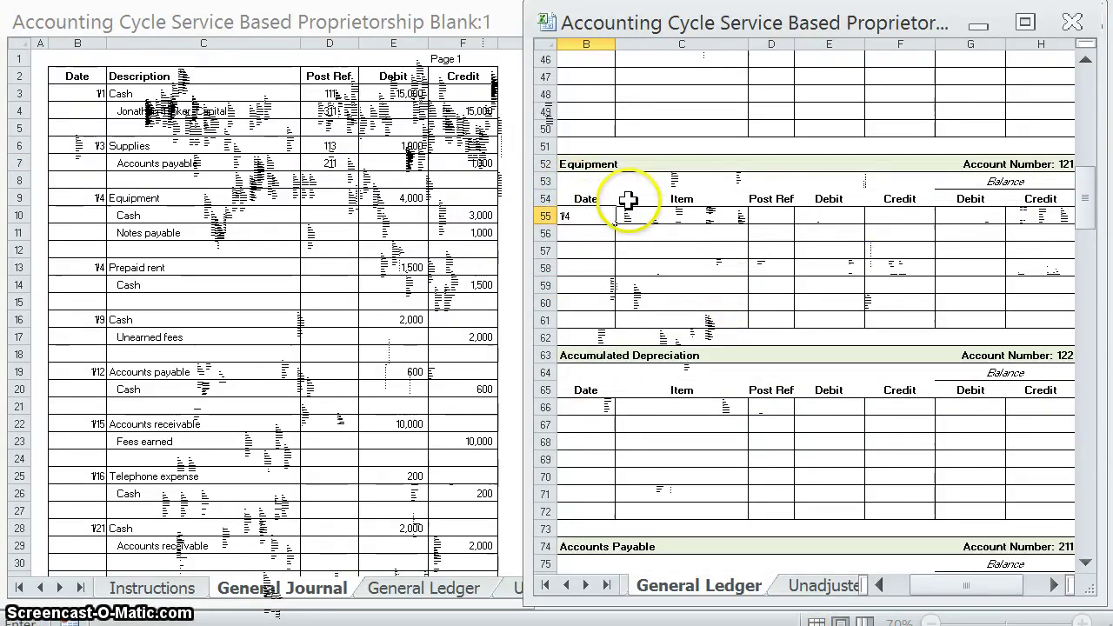
key(Tab)
key(Tab)
text(J1)
click(710, 266)
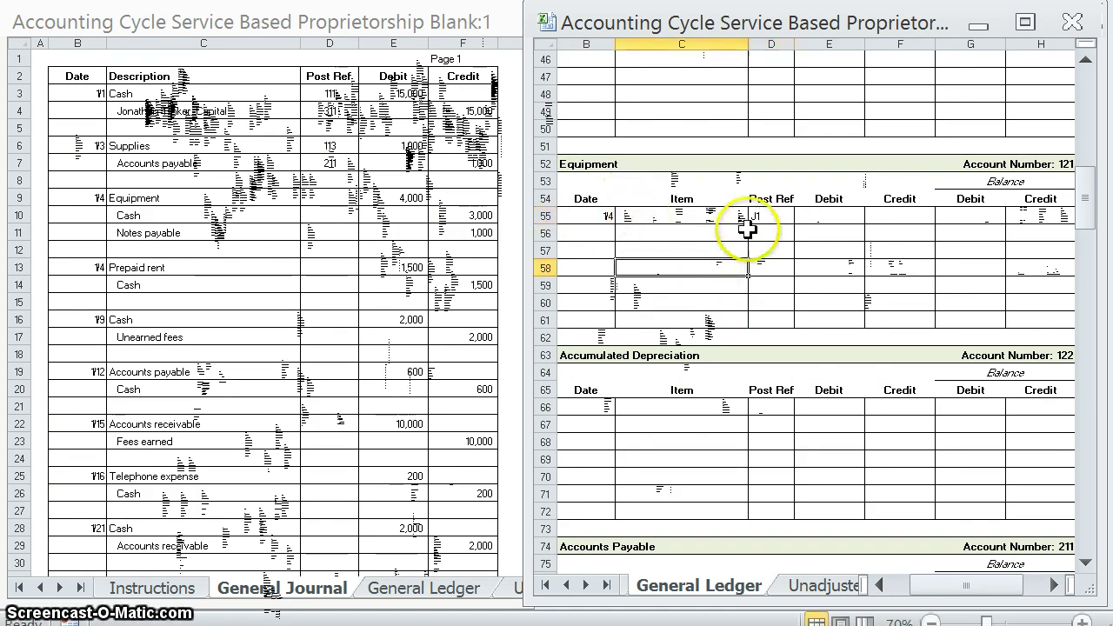
drag(747, 228, 758, 296)
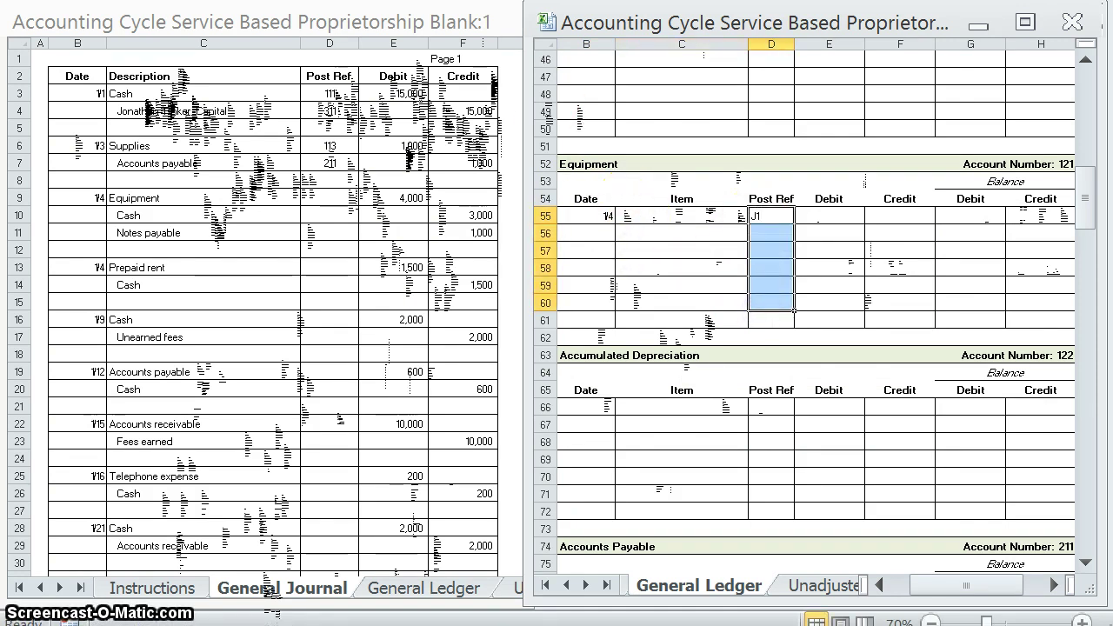
Post a 4,000 debit and debit balance to the Equipment ledger's 1/4 entry and enter post reference 121 beside Equipment in the General Journal
click(818, 214)
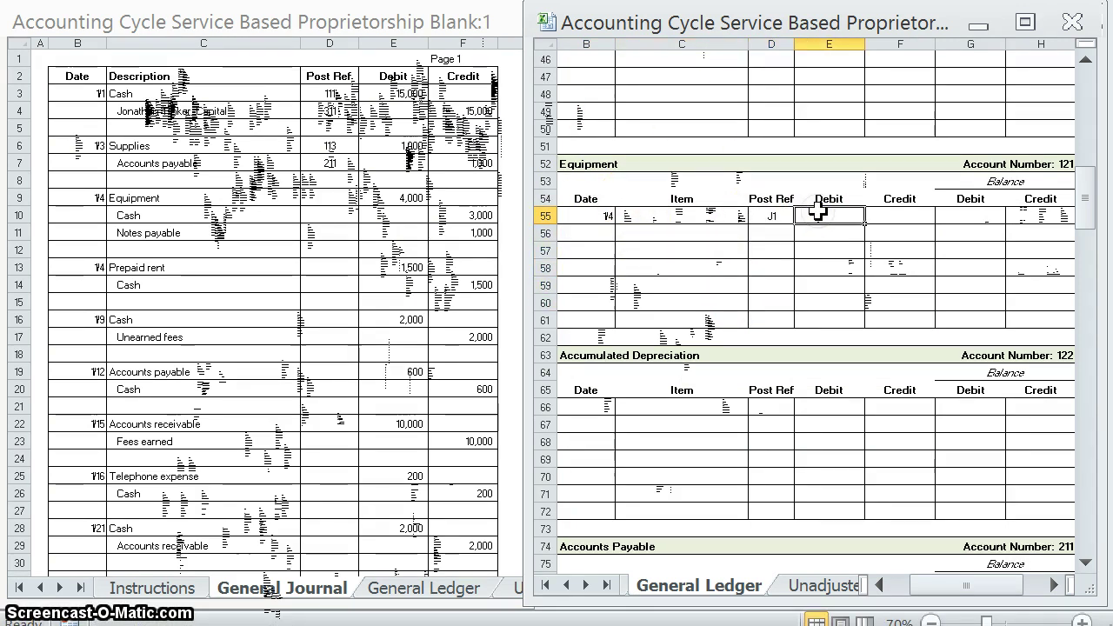
text(4000)
key(Return)
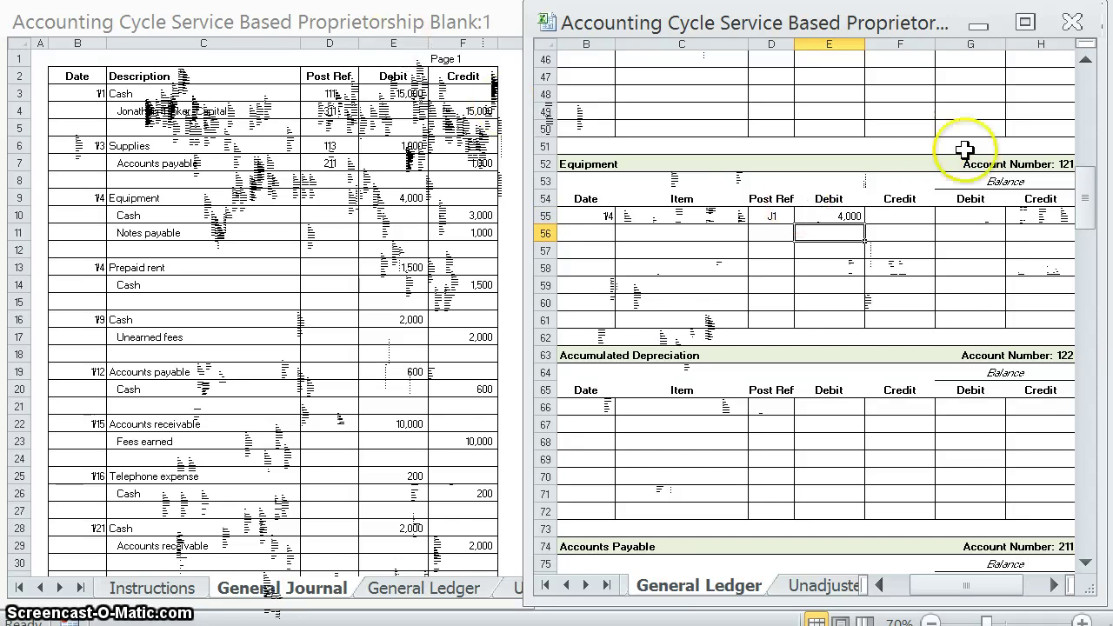
click(991, 218)
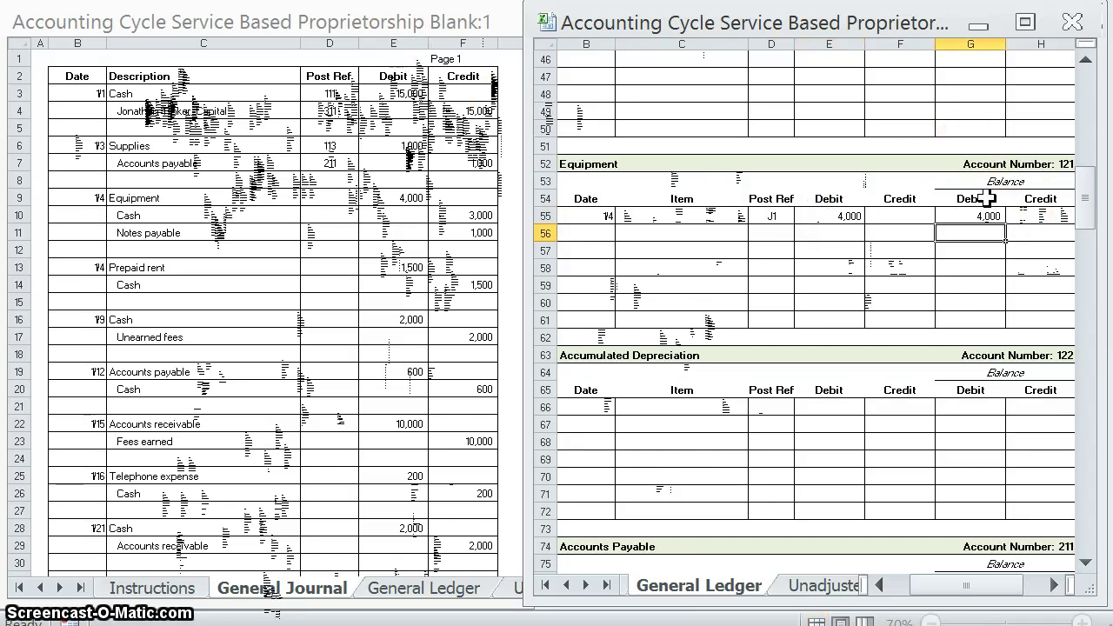
click(335, 198)
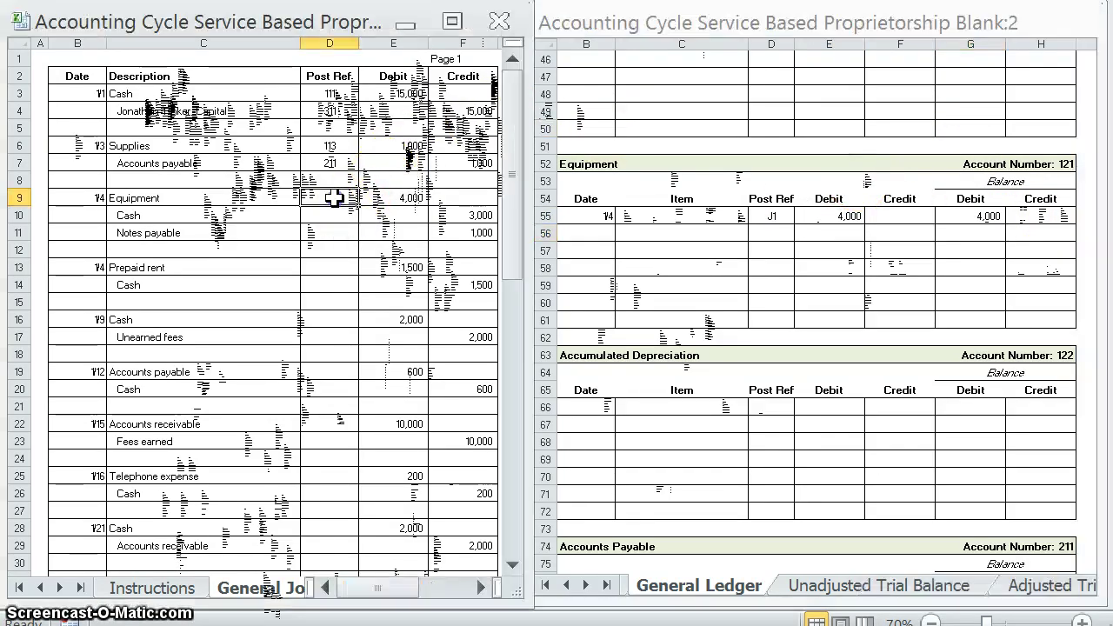
text(121)
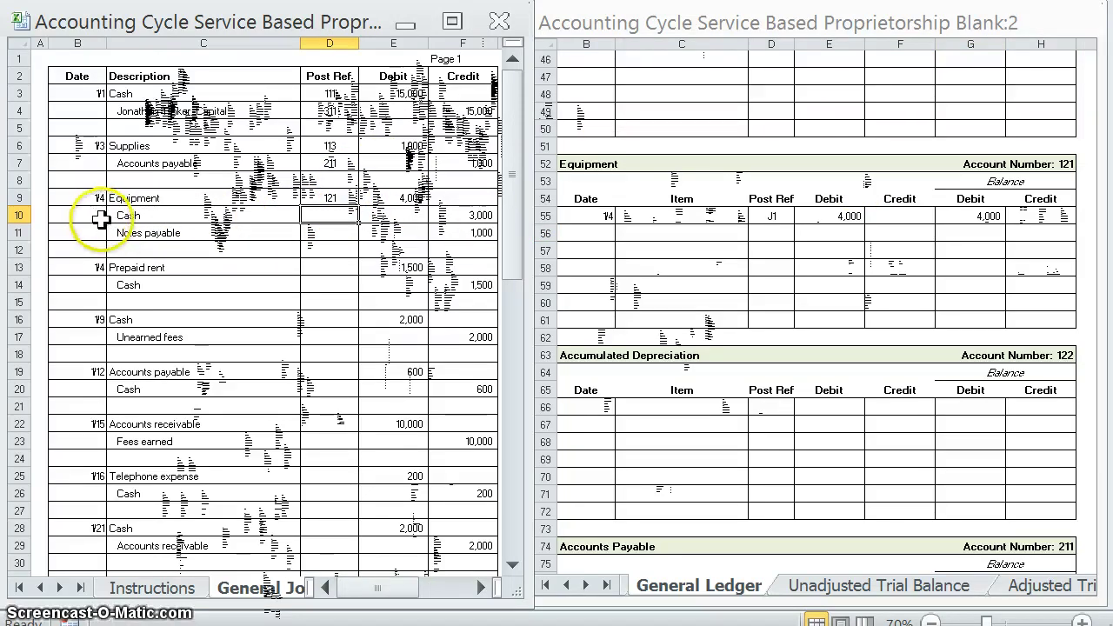
Enter date 1/4 and post reference J1 in the second row of the Cash ledger
click(641, 218)
scroll(640, 208, up, 15)
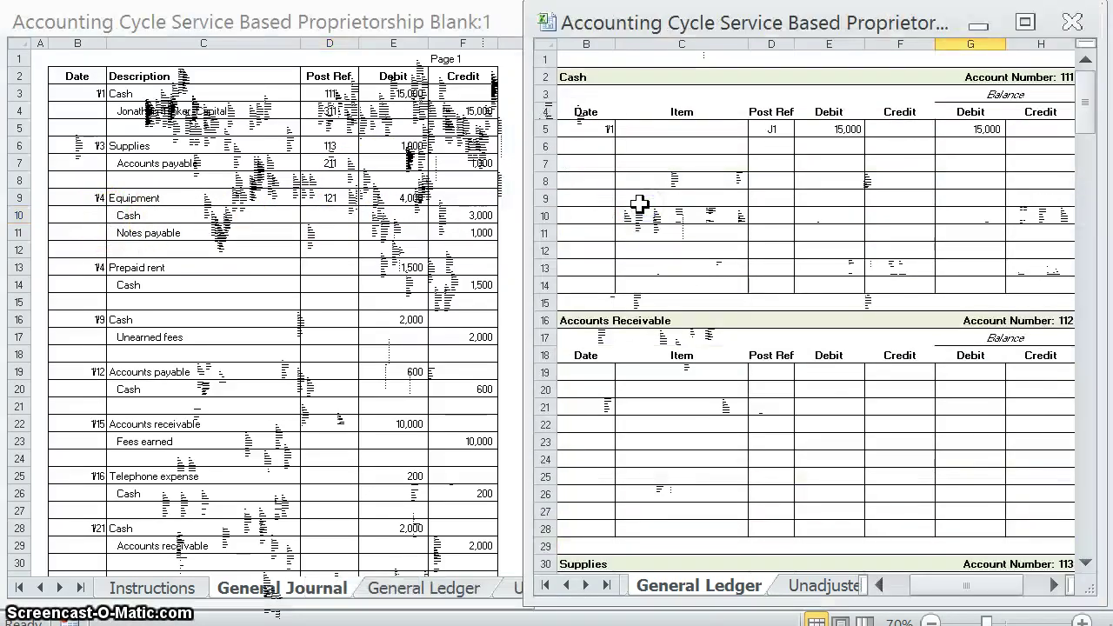
click(590, 146)
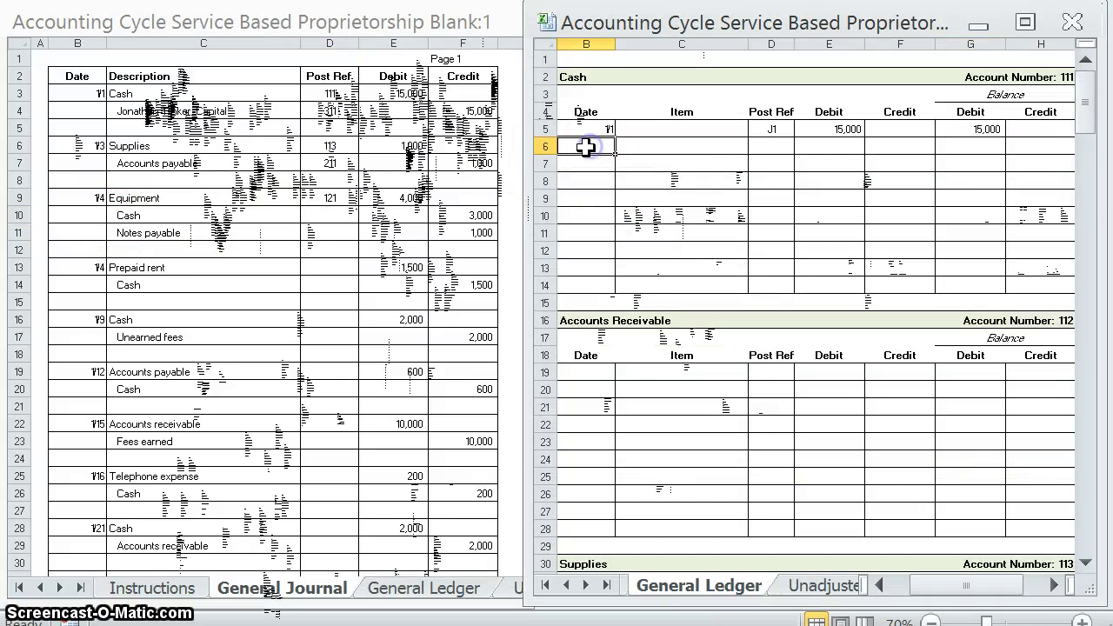
text(1/4)
key(Tab)
key(Tab)
text(J1)
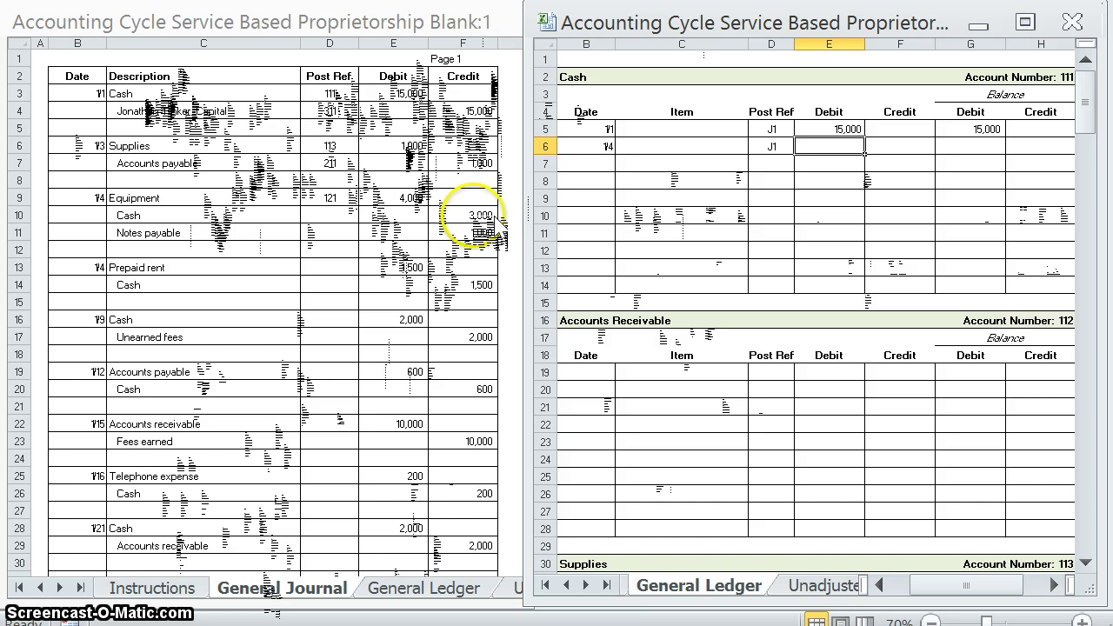
Post a 3,000 credit and 12,000 debit balance to Cash's 1/4 ledger entry and enter post reference 111 beside Cash in the Equipment journal entry
click(891, 146)
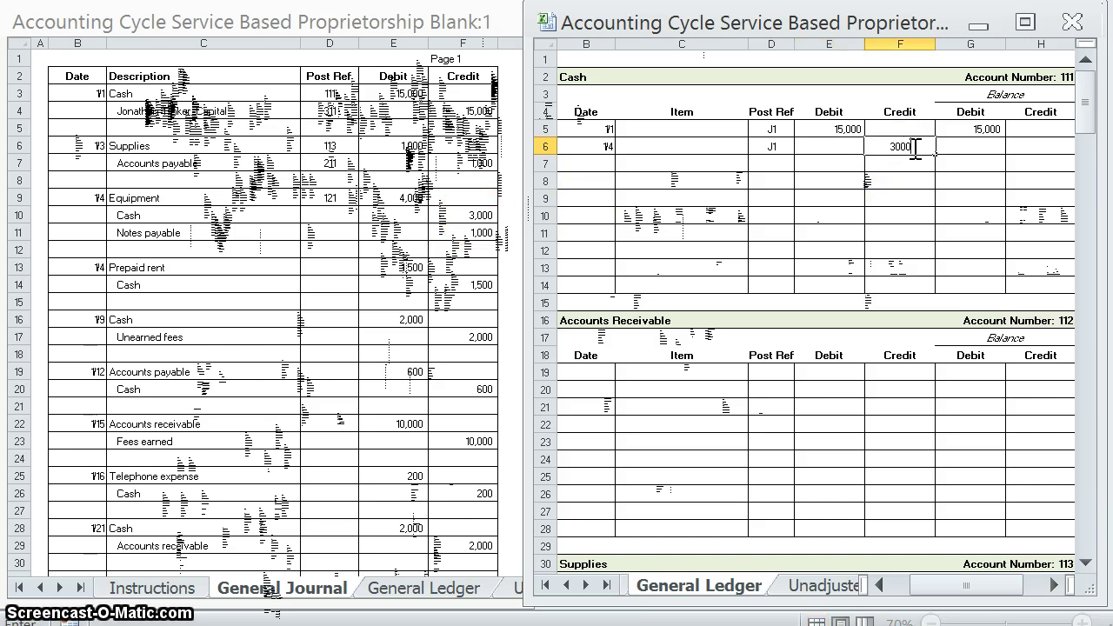
key(Tab)
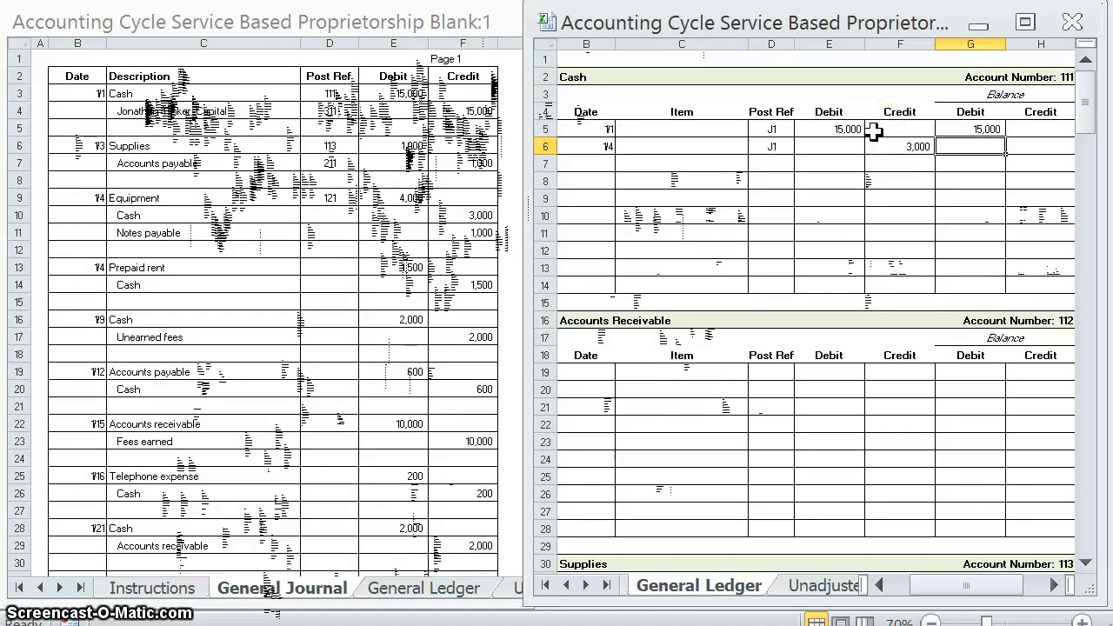
click(984, 142)
text(12)
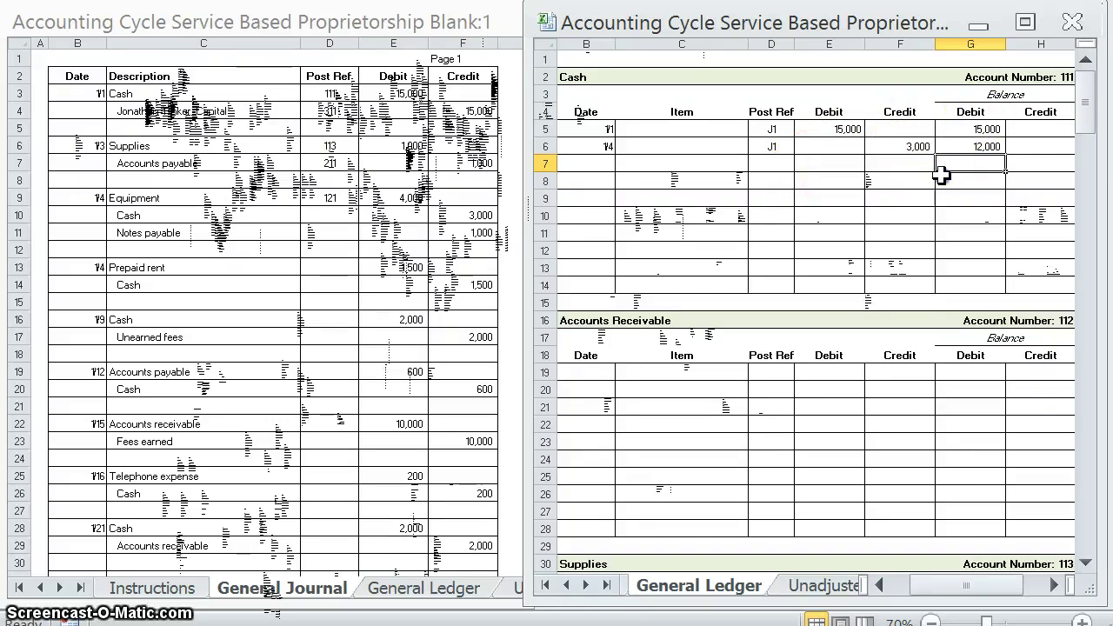
click(740, 180)
click(327, 212)
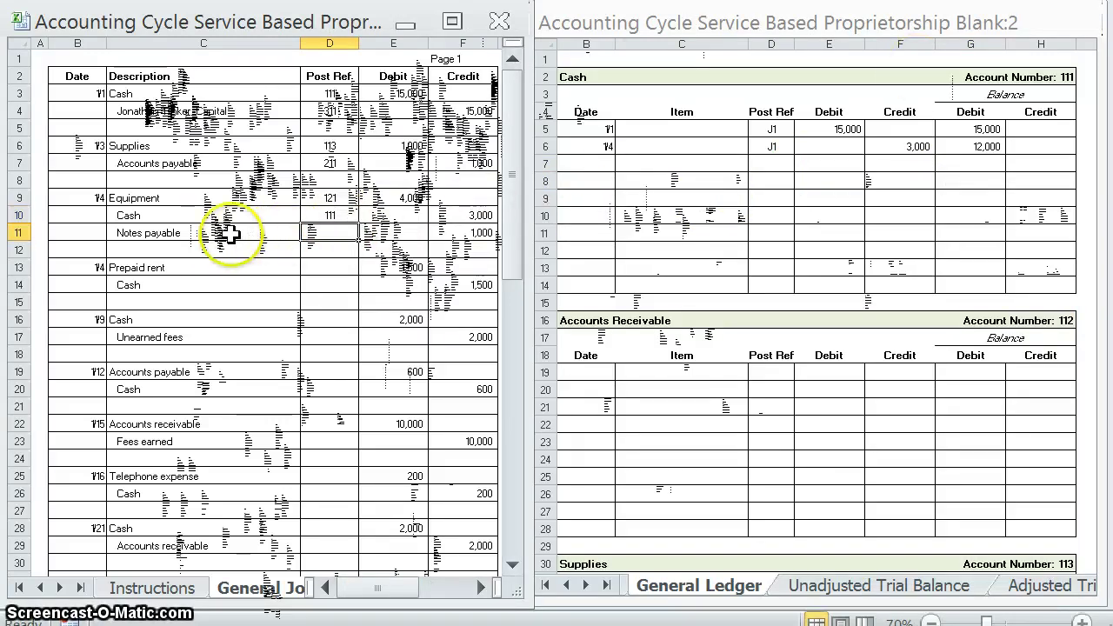
Enter date 1/4 and post reference J1 in the first row of the Notes Payable ledger, centring the reference
click(724, 292)
scroll(724, 291, down, 20)
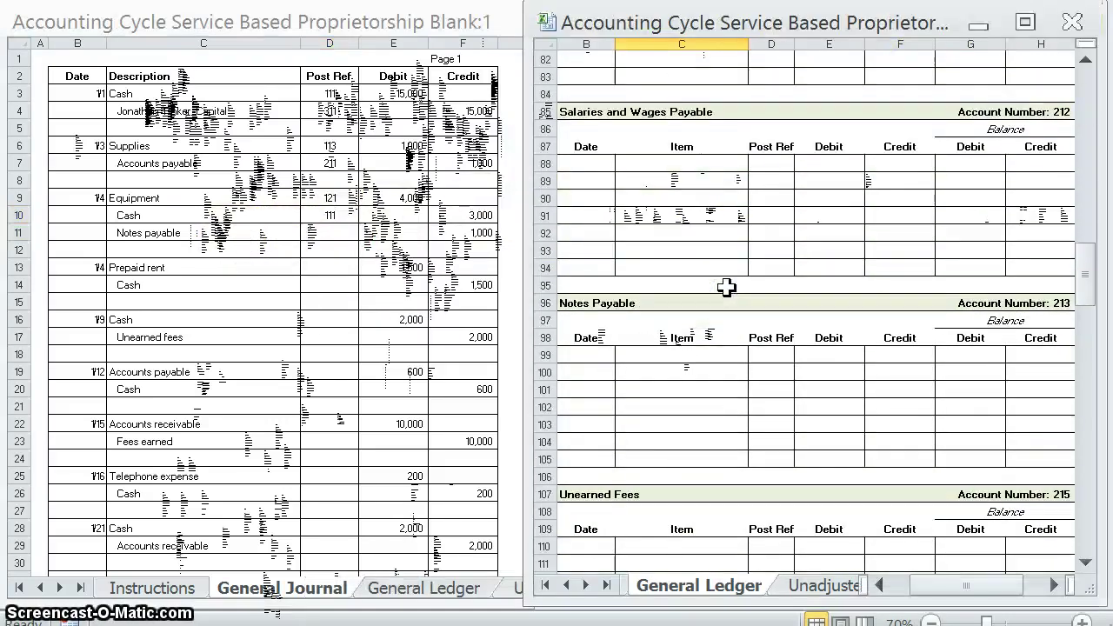
click(603, 355)
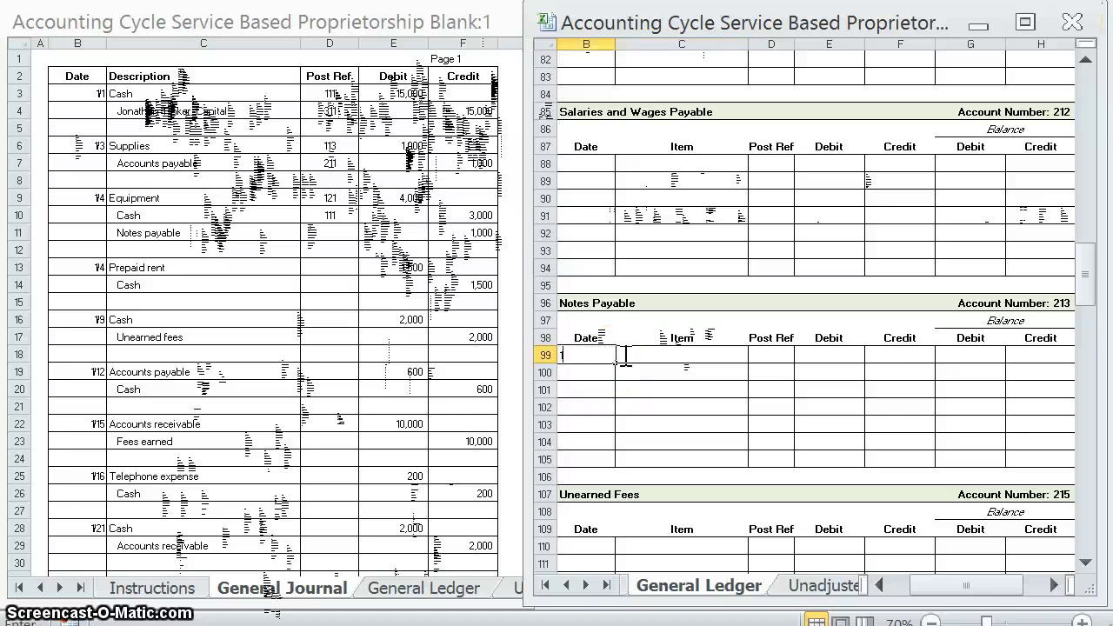
key(Tab)
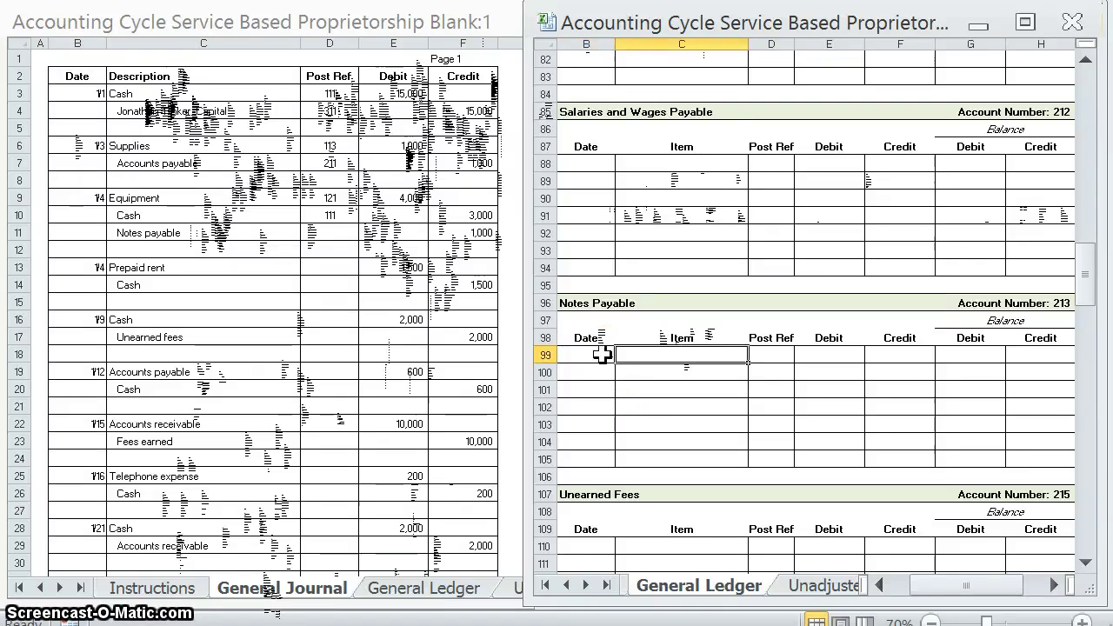
key(Tab)
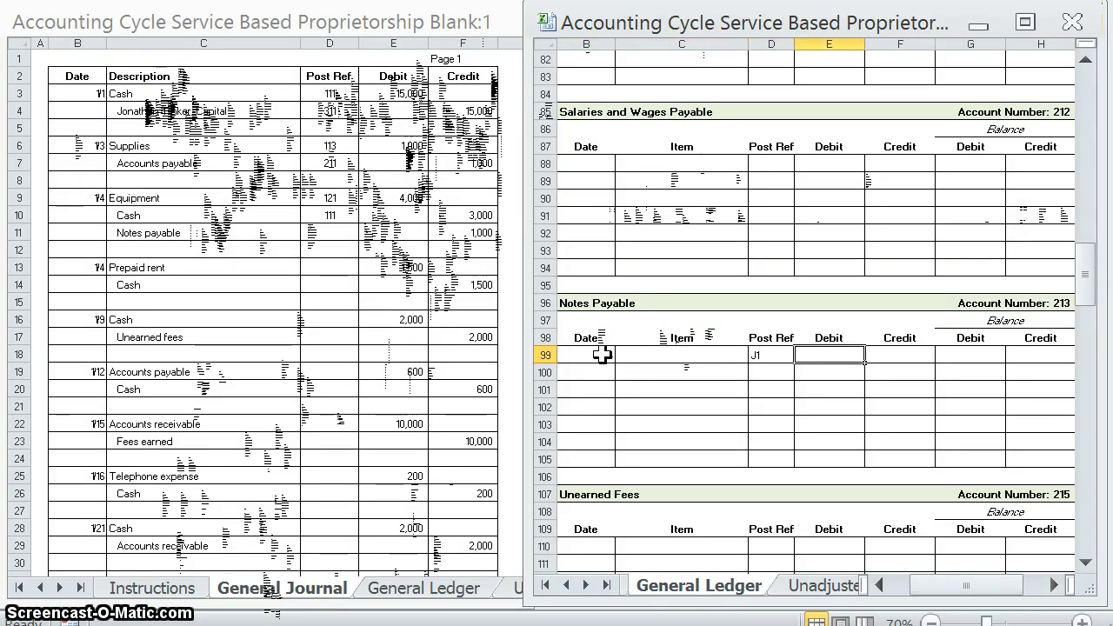
click(762, 355)
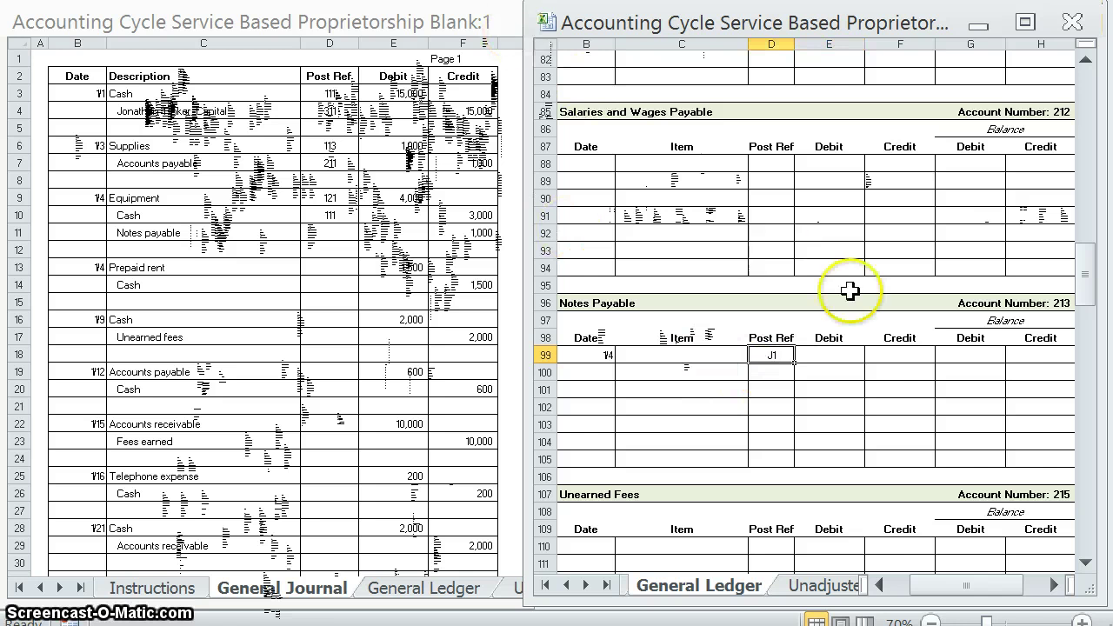
Post a 1,000 credit and a 1,000 credit balance to the 1/4 entry of the Notes Payable ledger
click(884, 355)
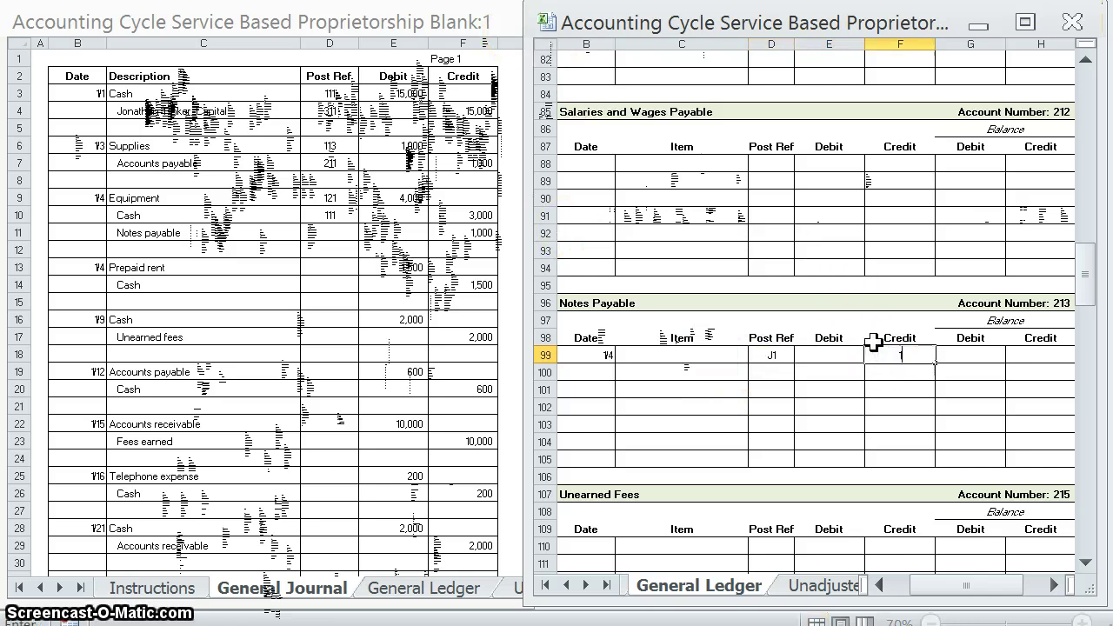
key(Tab)
key(Tab)
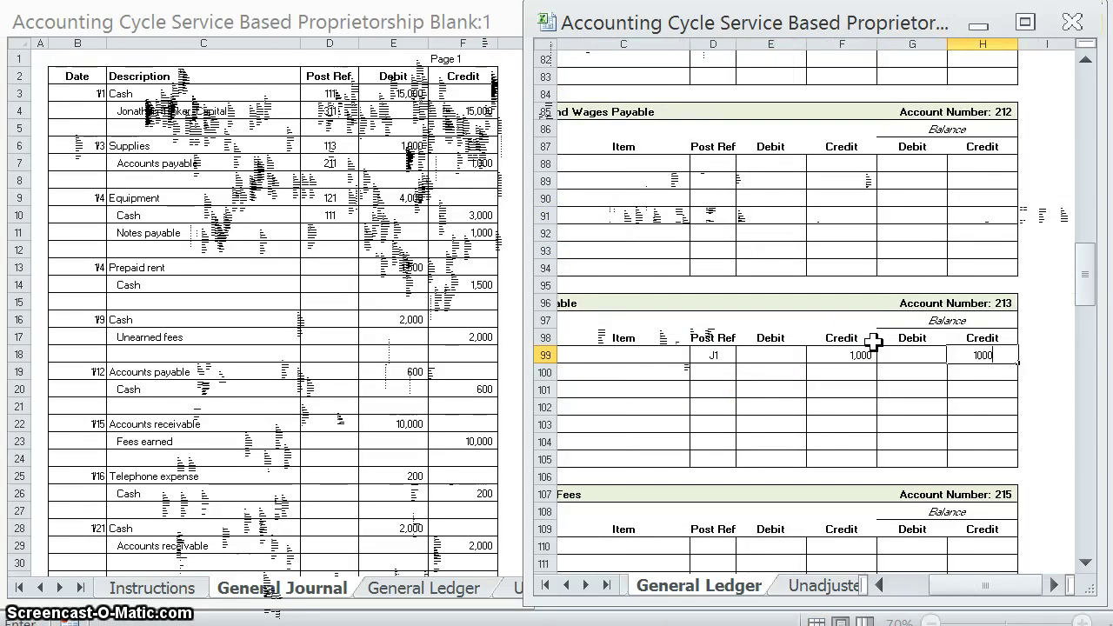
text(1000)
click(920, 406)
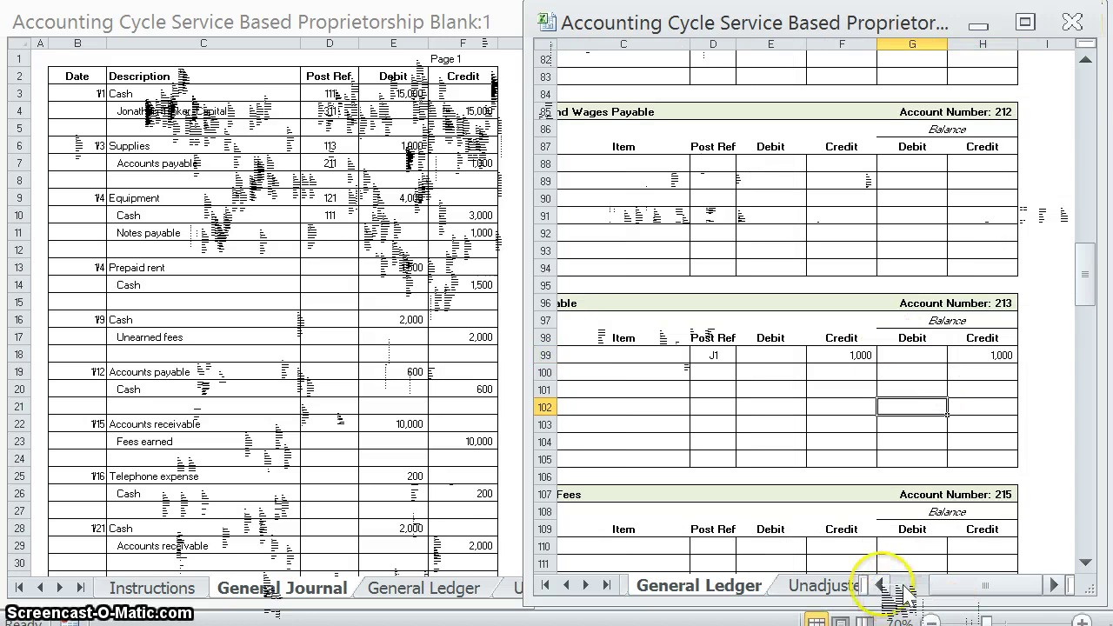
click(882, 585)
Enter post reference 213 beside the Notes payable line of the 1/4 entry in the General Journal
click(207, 241)
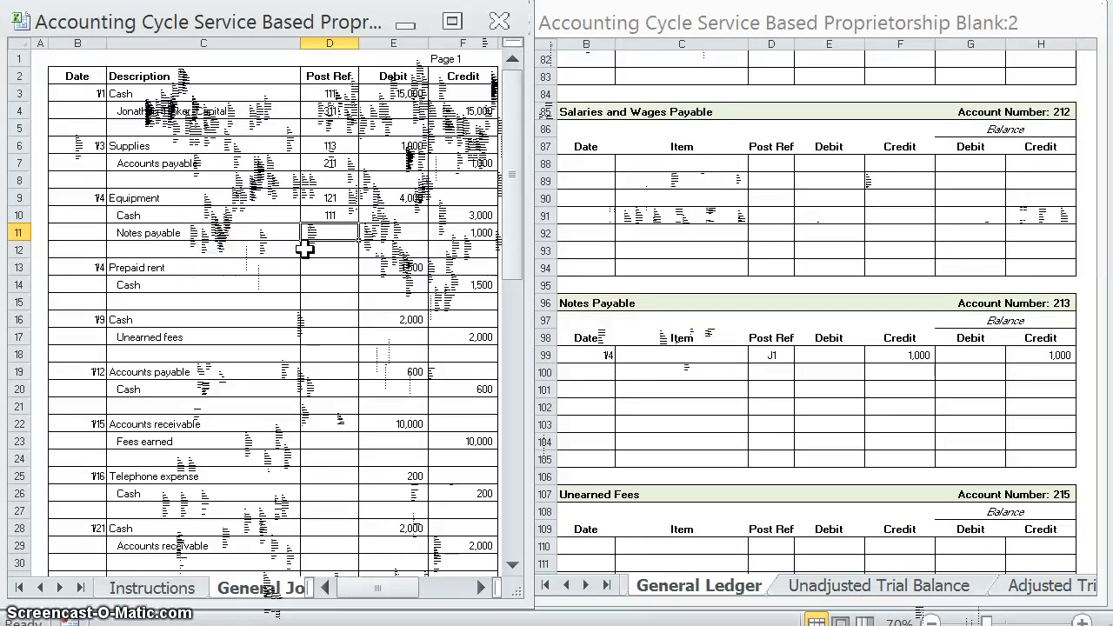
click(360, 237)
text(213)
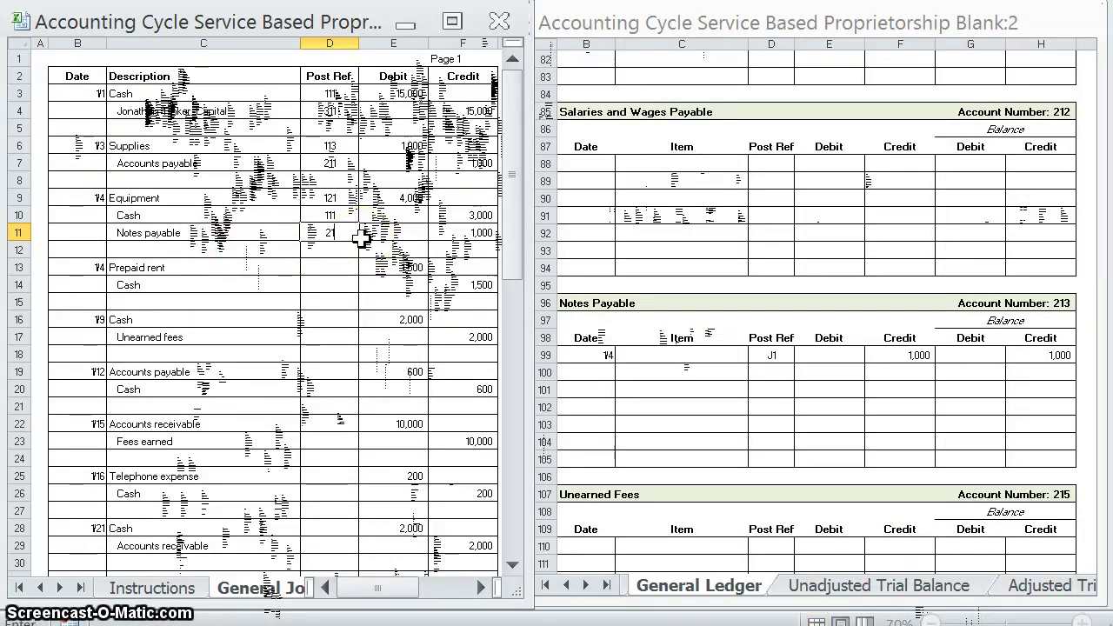
click(316, 332)
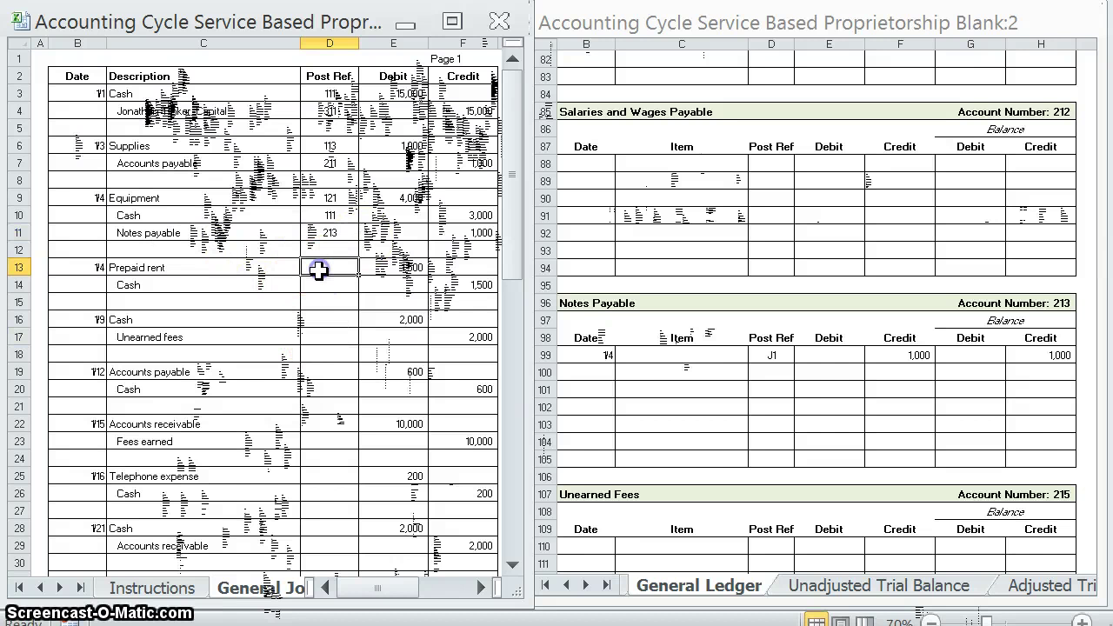
Enter date 1/4 and post reference J1 in the first row of the Prepaid Rent ledger, centring the reference
click(771, 340)
scroll(791, 340, up, 20)
scroll(712, 359, down, 3)
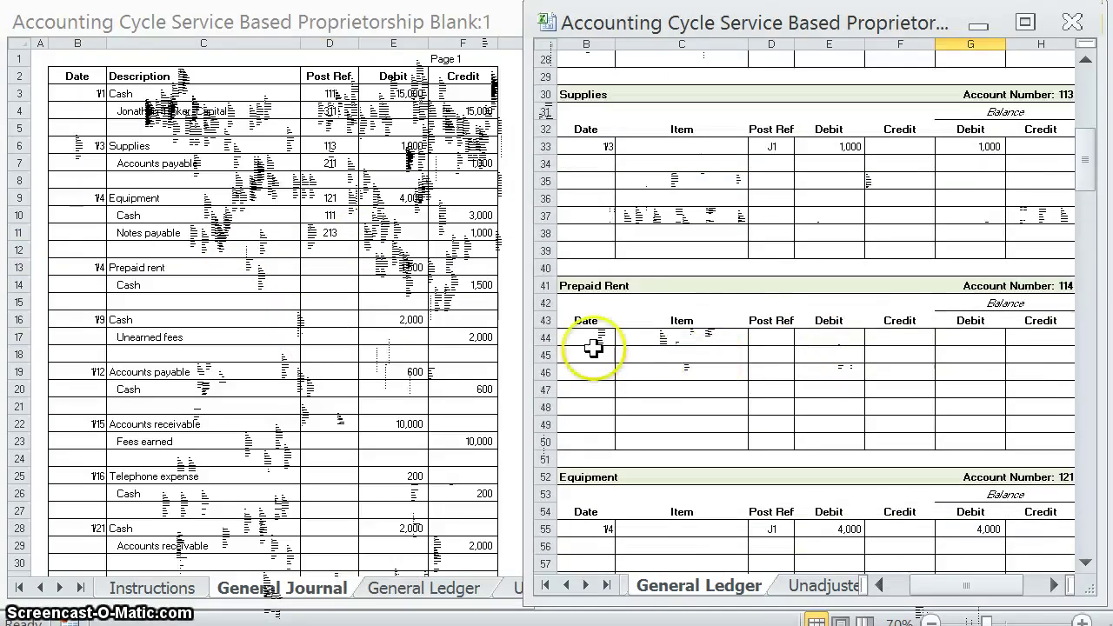
click(588, 339)
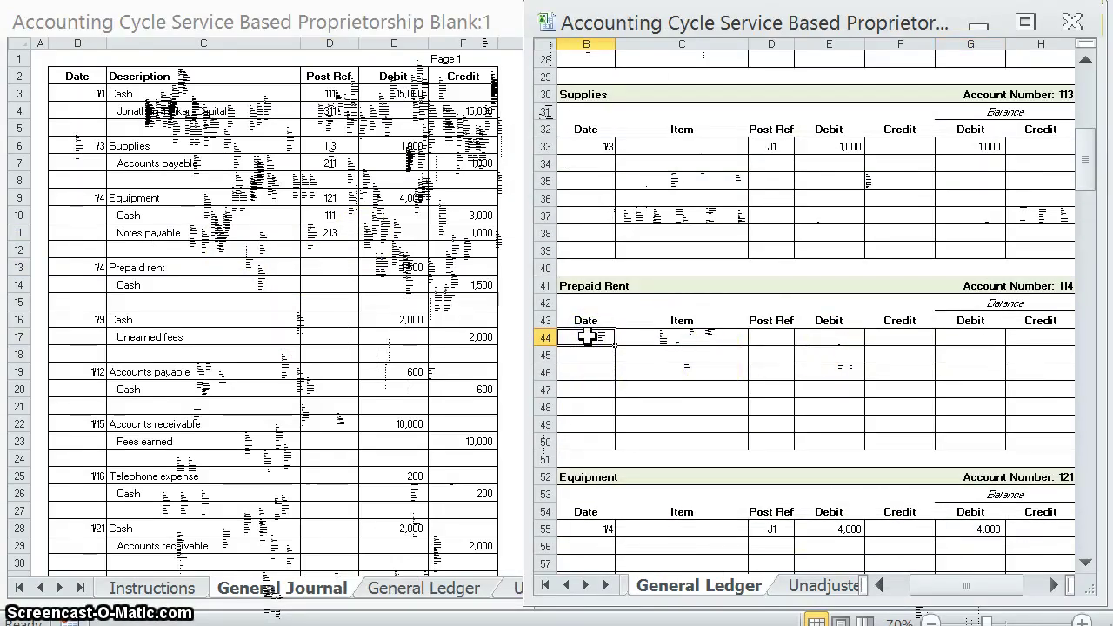
text(1/4)
key(Tab)
key(Tab)
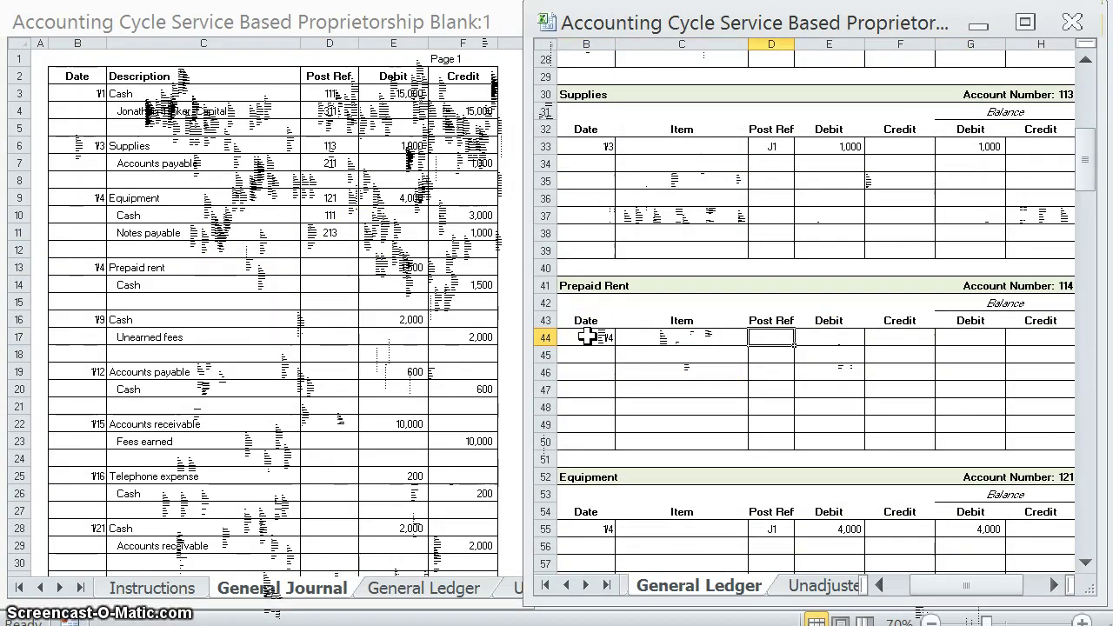
click(765, 340)
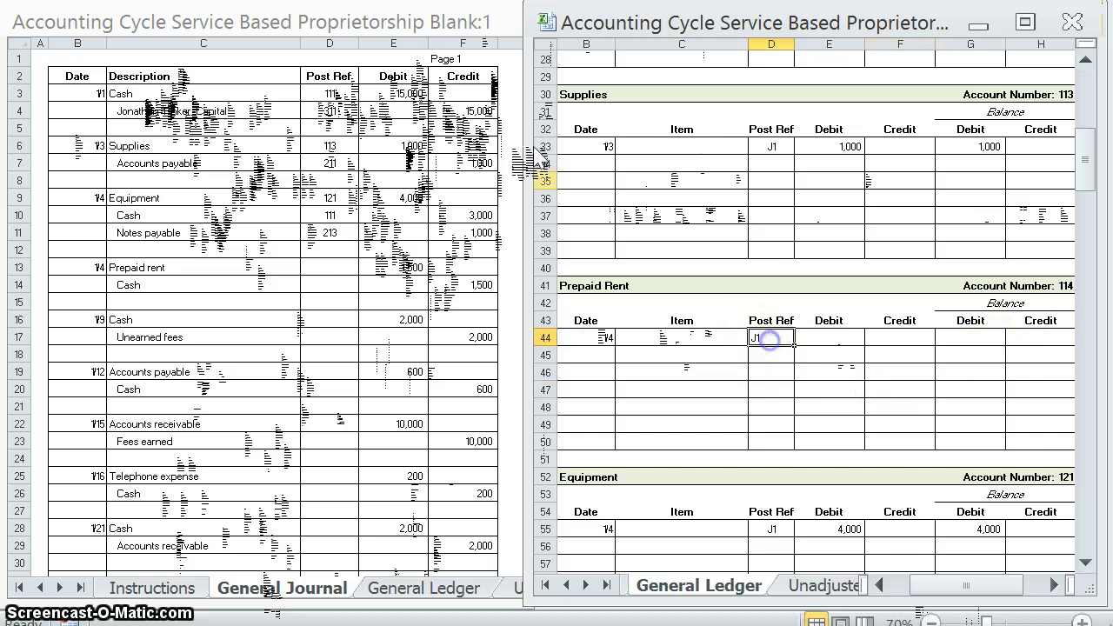
Post a 1,500 debit and a 1,500 debit balance to the 1/4 entry of the Prepaid Rent ledger
click(837, 339)
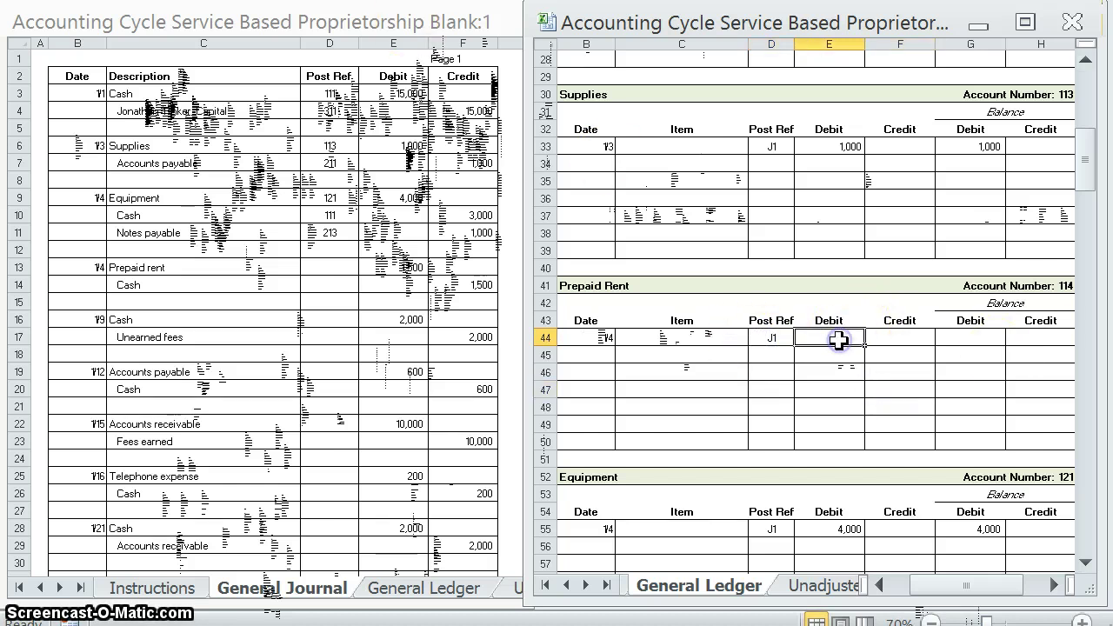
text(1500)
key(Tab)
key(Tab)
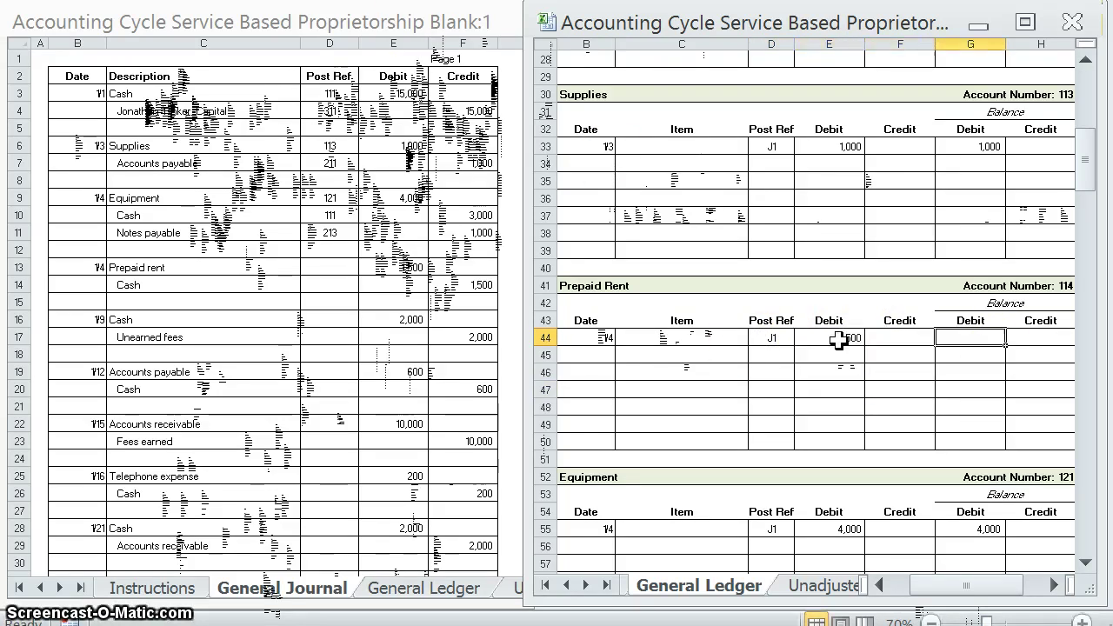
text(1500)
click(852, 360)
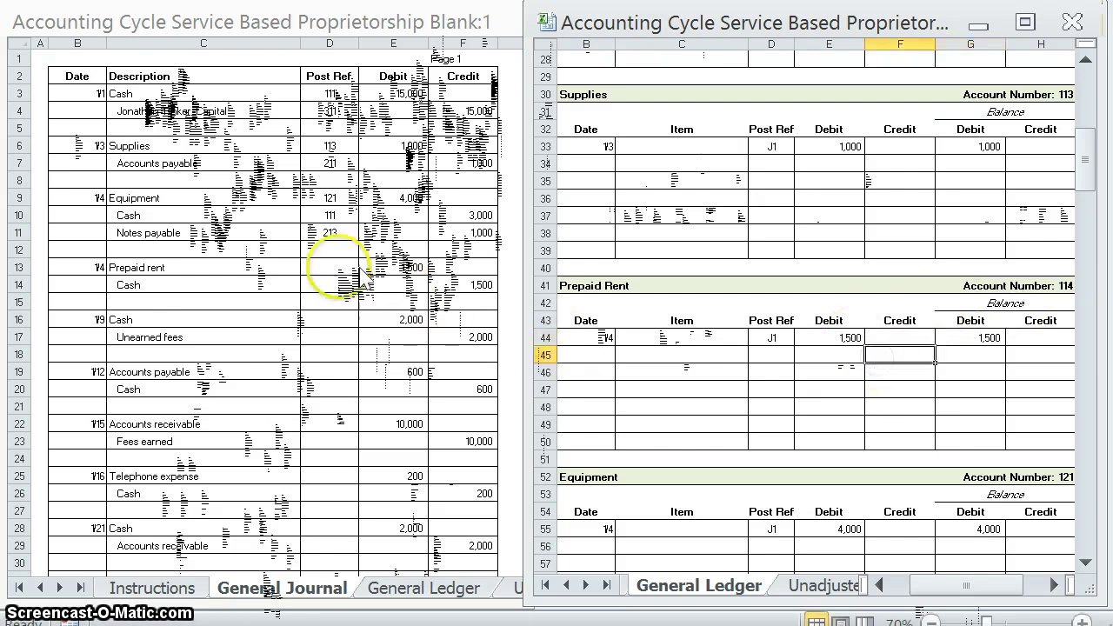
Enter post reference 114 beside the Prepaid rent line in the General Journal
click(310, 264)
text(114)
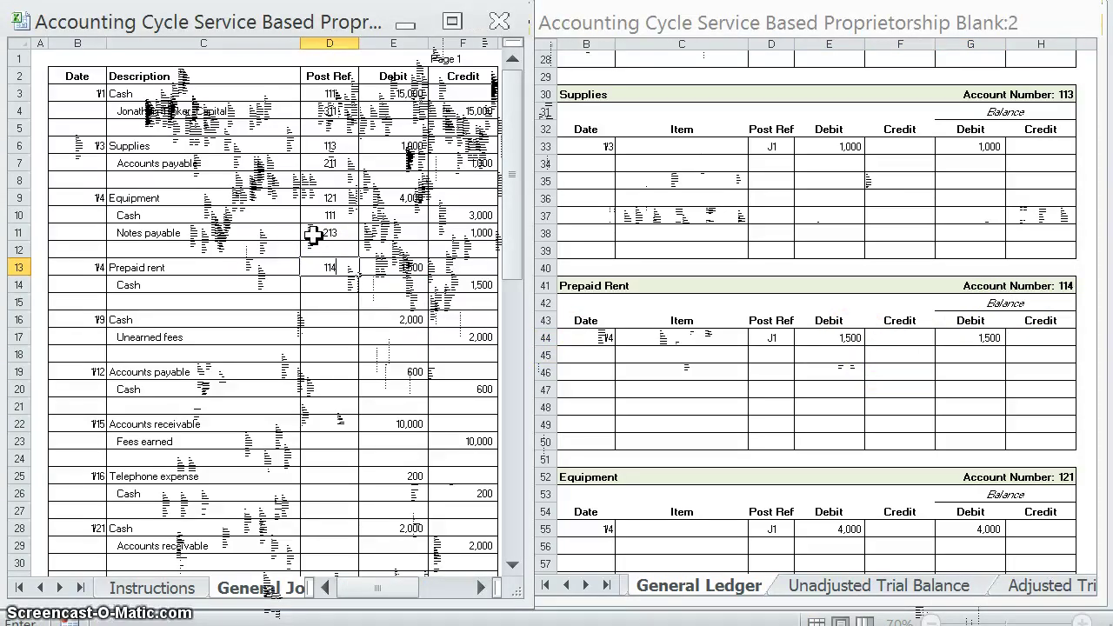
click(324, 291)
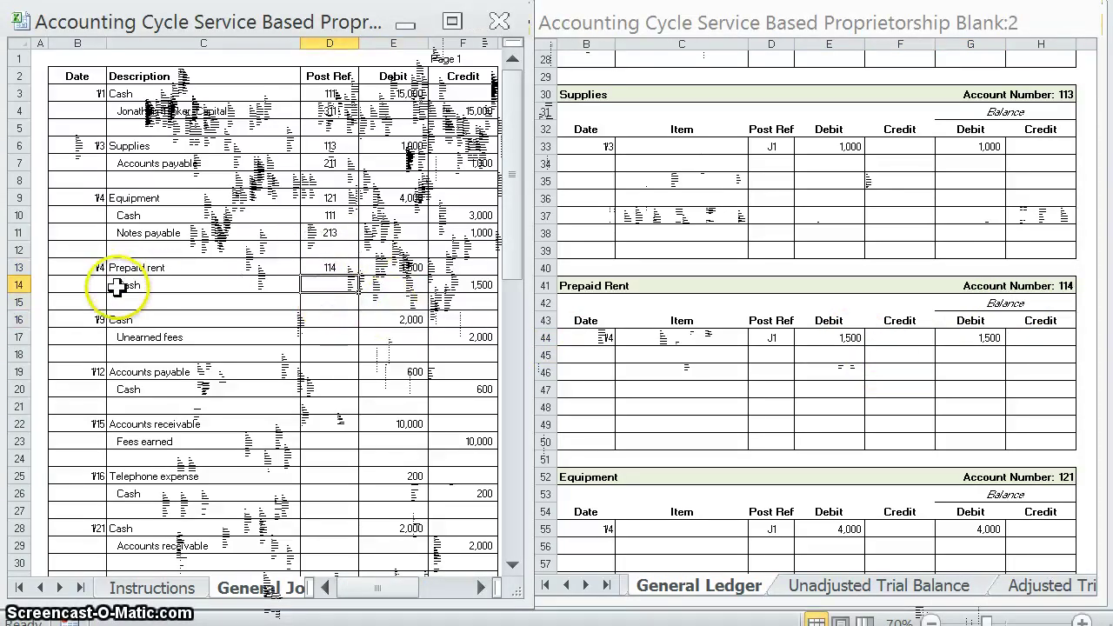
Enter date 1/4 and post reference J1 in the third row of the Cash ledger
click(765, 306)
scroll(769, 302, up, 9)
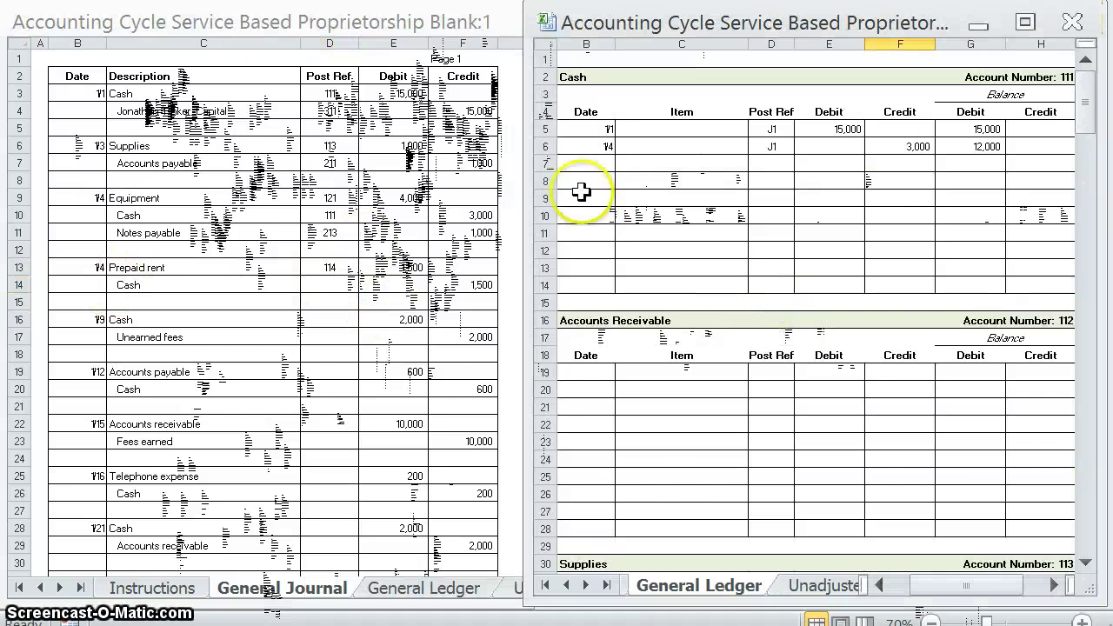
click(596, 162)
text(1/4)
key(Tab)
key(Tab)
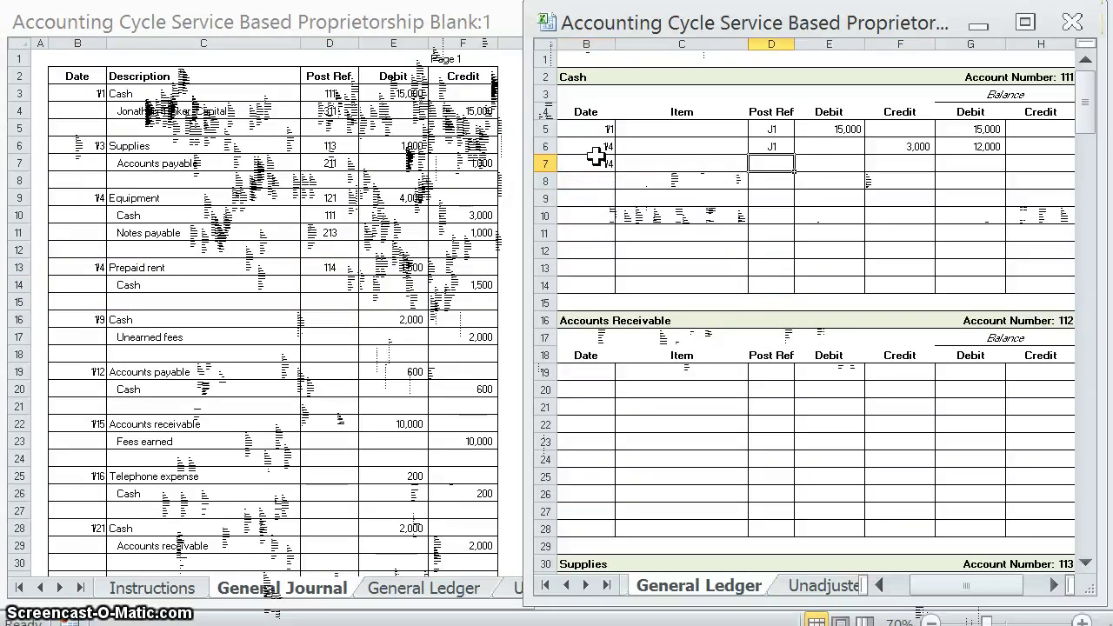
text(J1)
Post a 1,500 credit to the second 1/4 entry of the Cash ledger and calculate its debit balance with =12000-1500
key(Tab)
key(Tab)
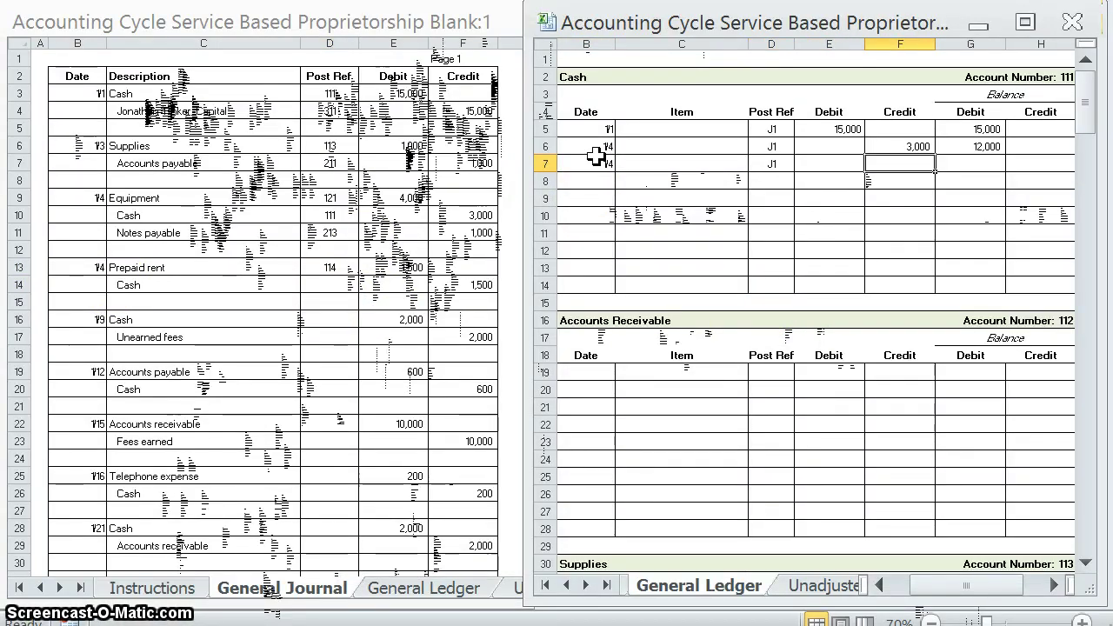
text(1500)
key(Tab)
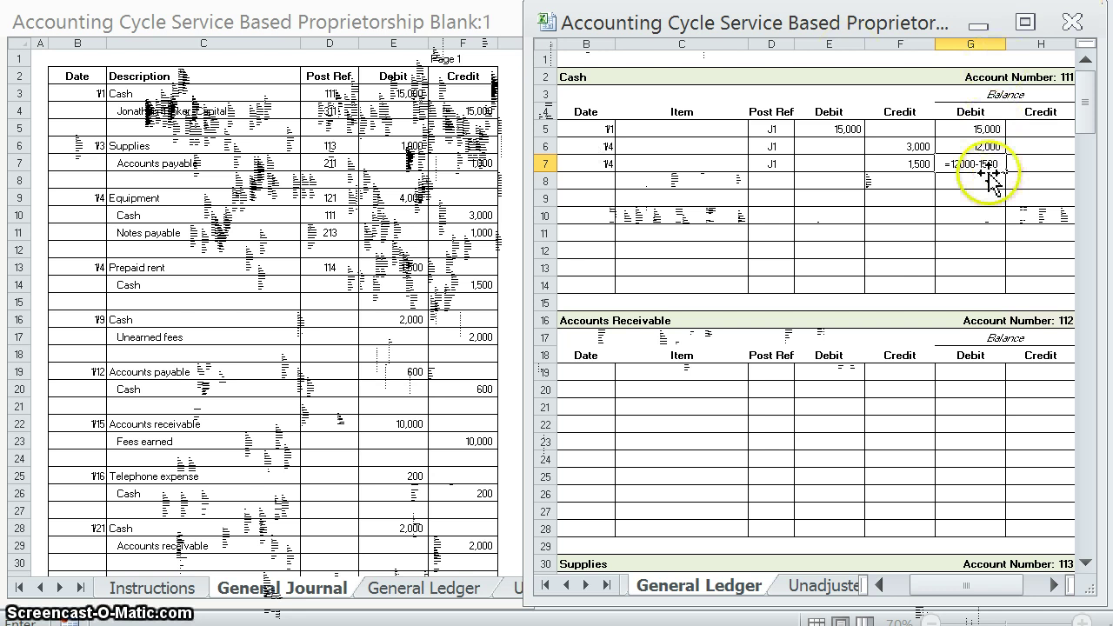
key(Return)
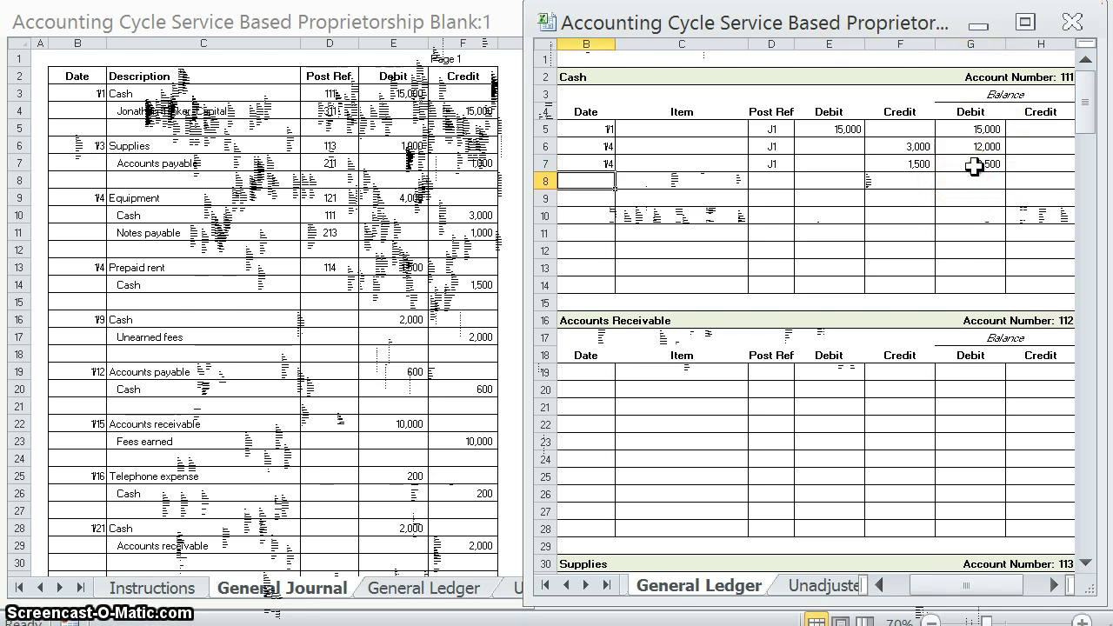
click(972, 165)
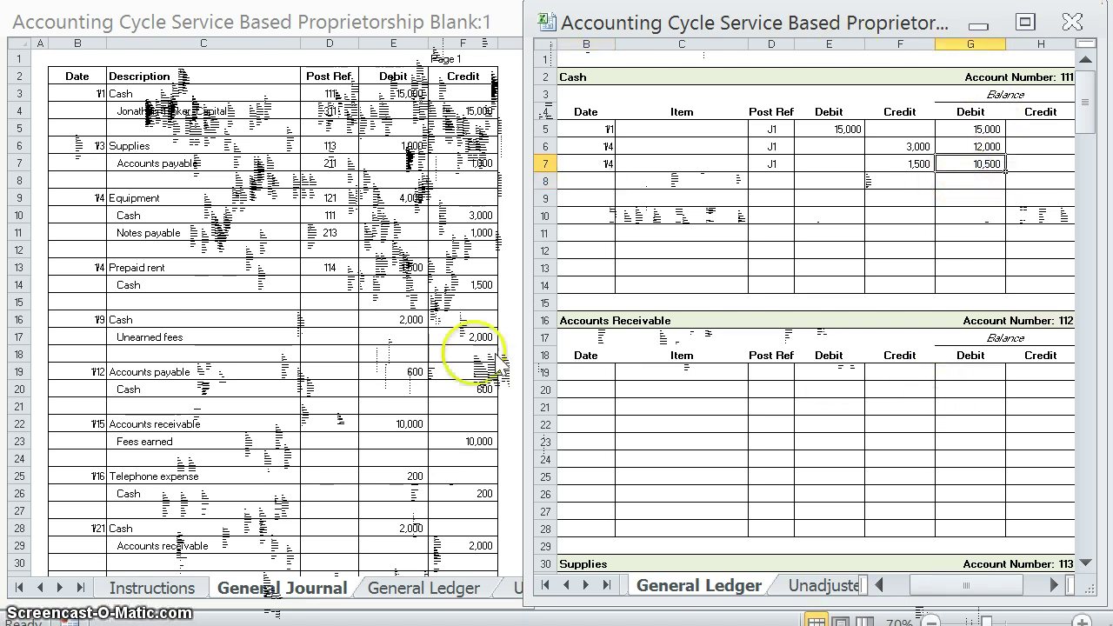
Enter post reference 111 beside the Cash line of the Prepaid rent entry in the General Journal
click(341, 283)
text(111)
key(Return)
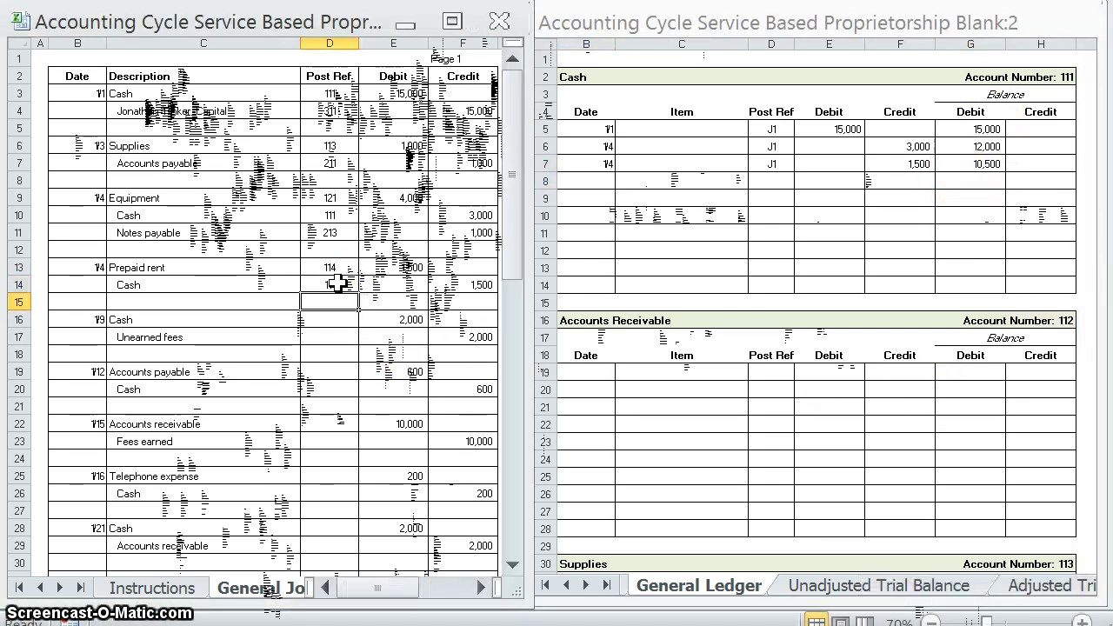
Enter date 1/9 and post reference J1 in the fourth row of the Cash ledger
click(585, 181)
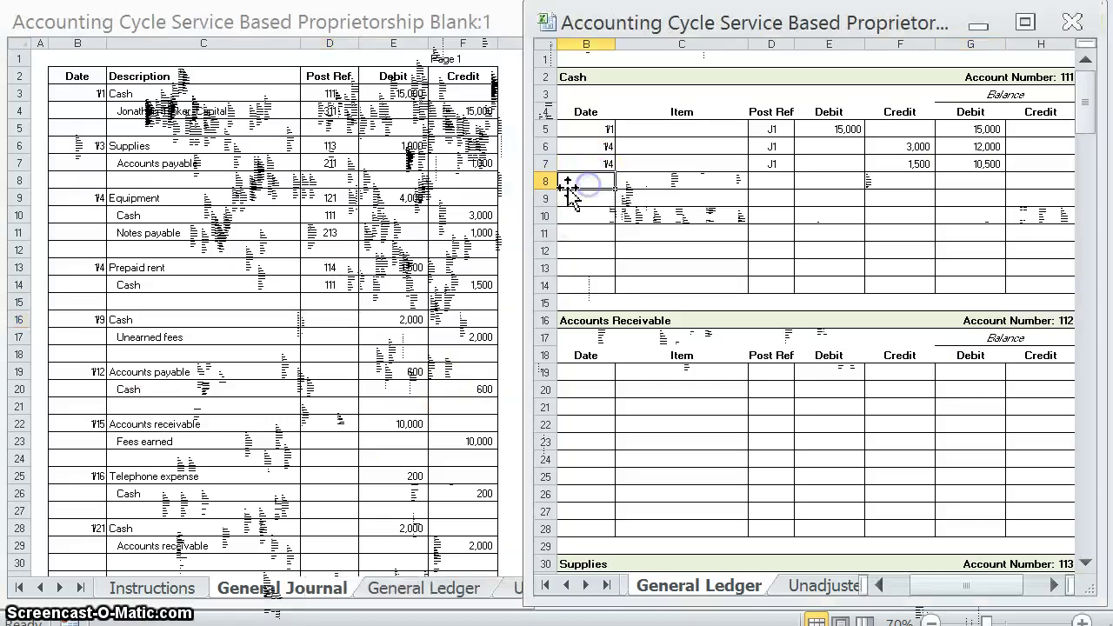
text(1/9)
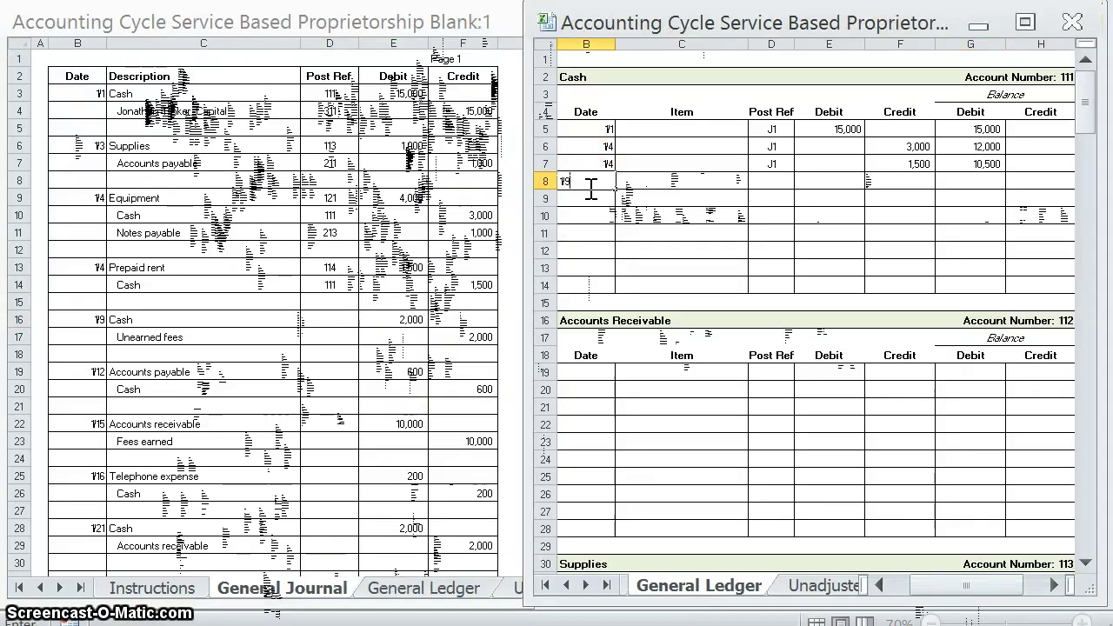
key(Tab)
key(Tab)
text(J1)
key(Tab)
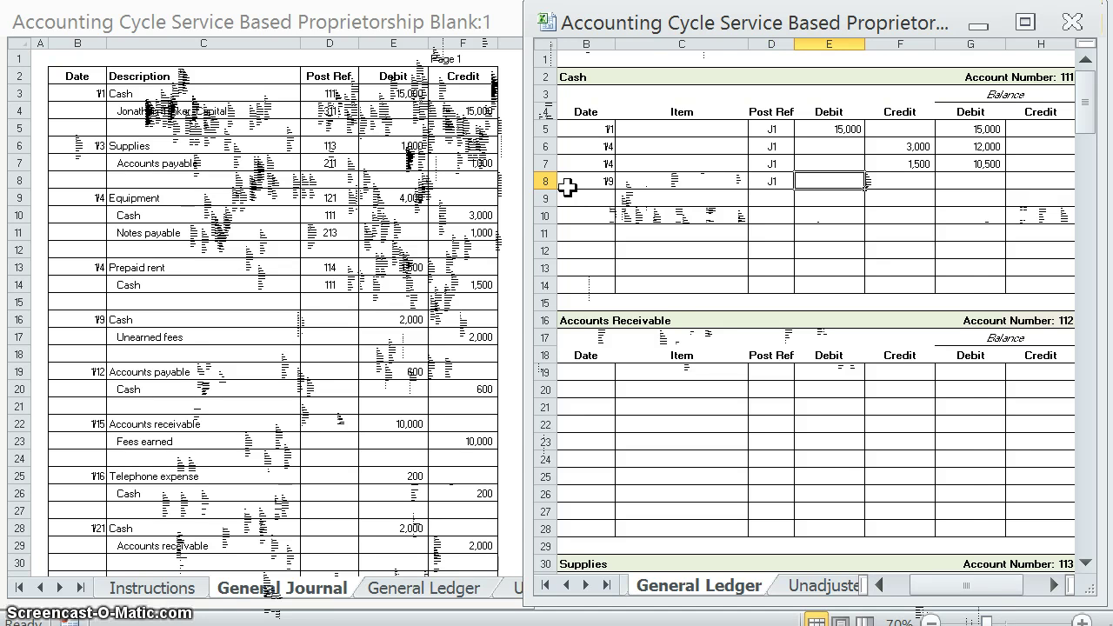
Post a 2,000 debit to the 1/9 entry of the Cash ledger with a debit balance of 12,500
text(2000)
key(Tab)
key(Tab)
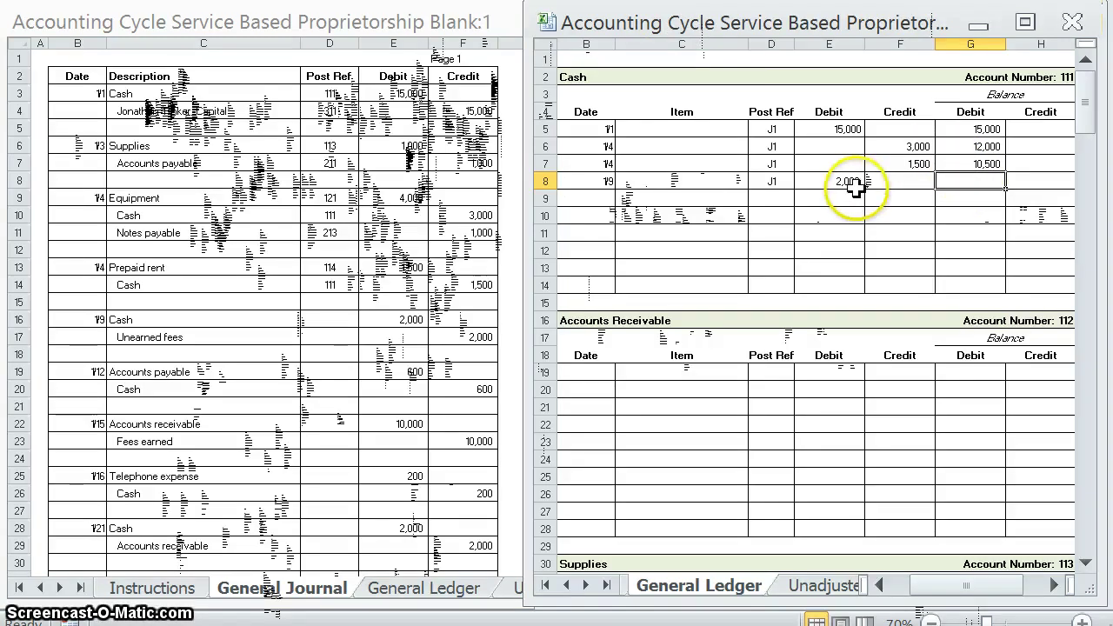
text(12500)
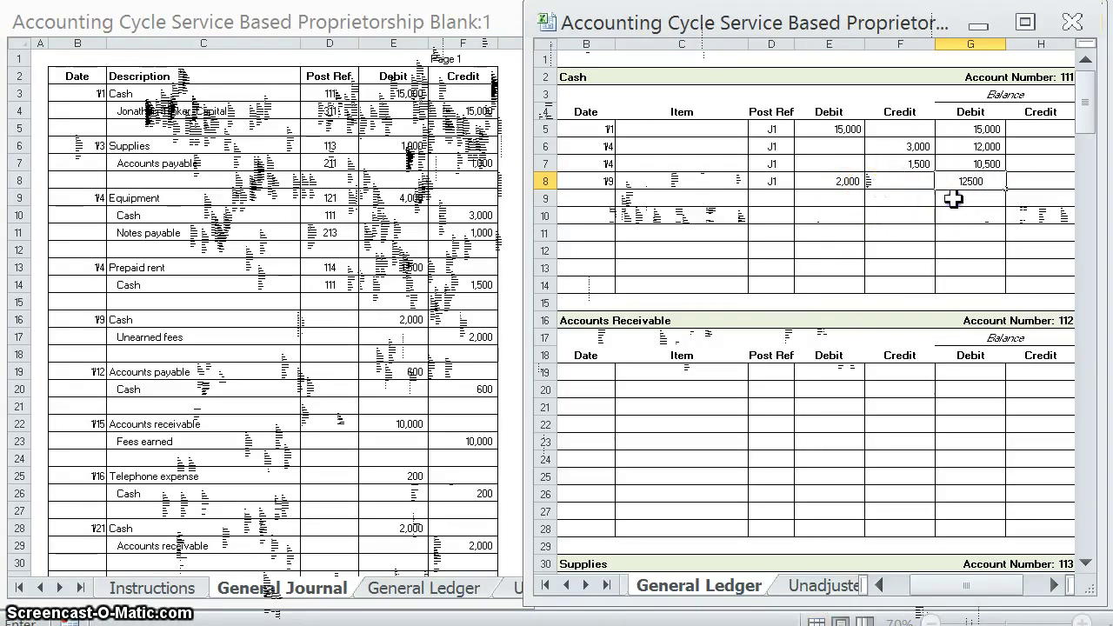
click(956, 198)
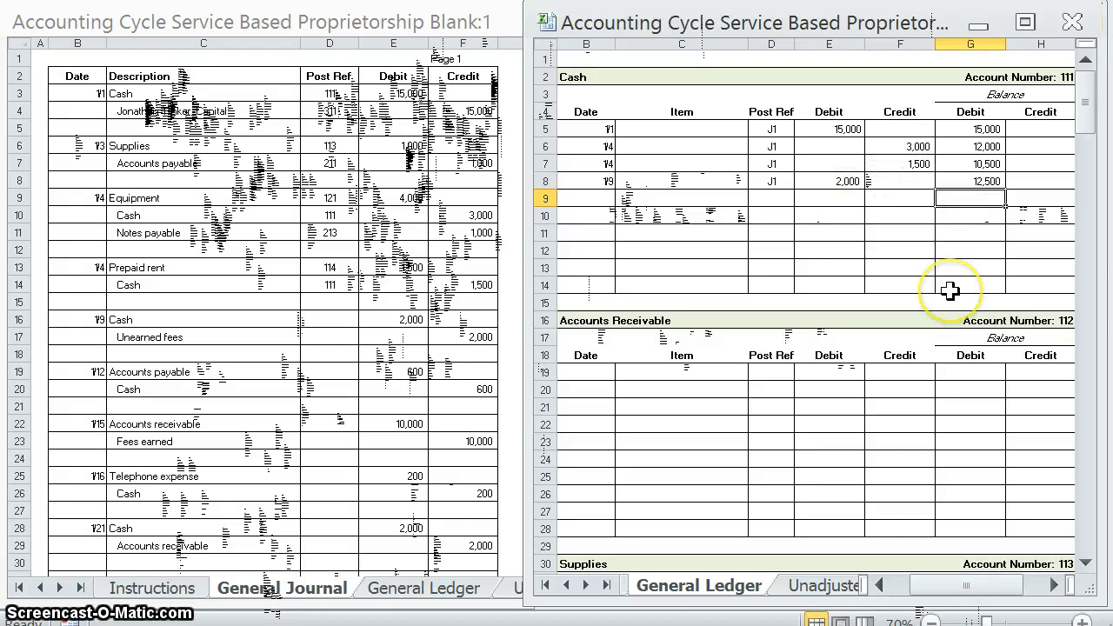
Enter post reference 111 beside the Cash line of the 1/9 entry in the General Journal
click(335, 315)
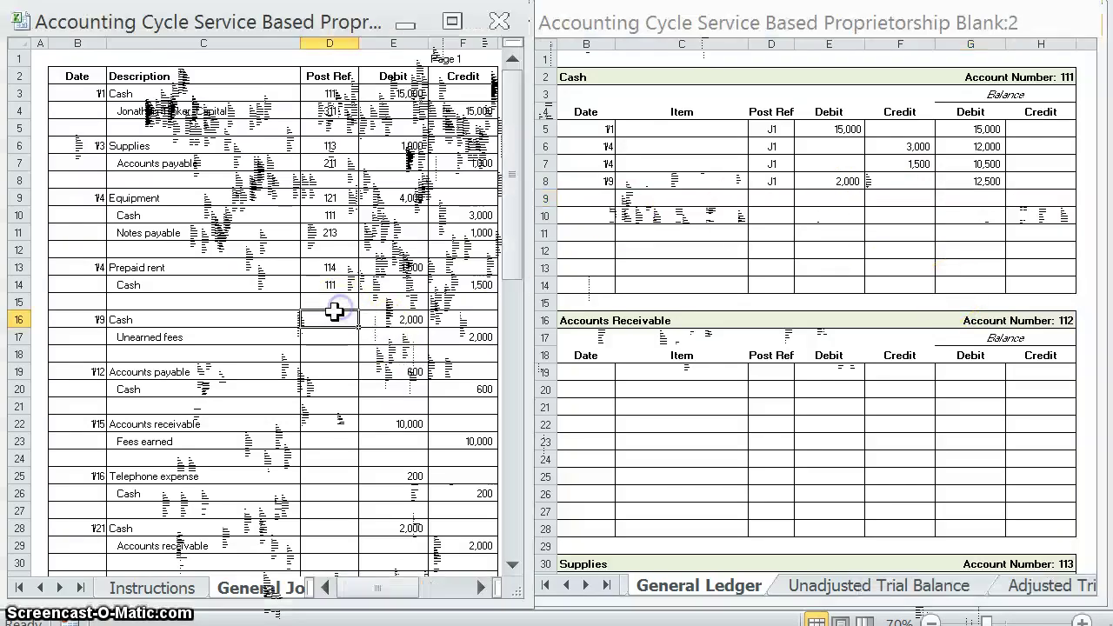
text(111)
click(659, 386)
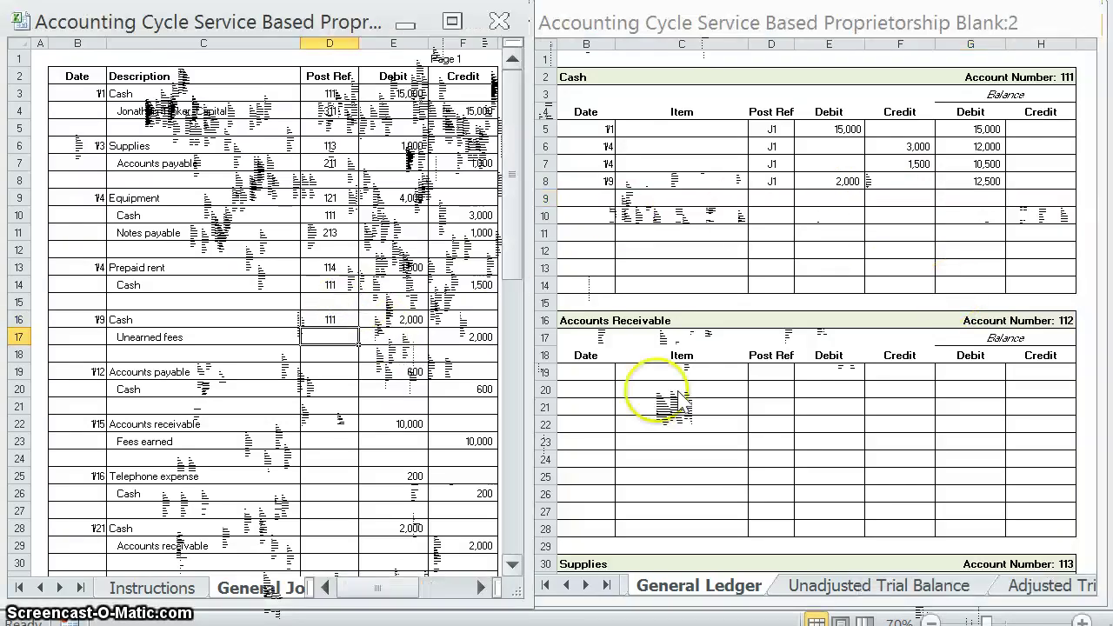
Enter date 1/9 and post reference J1 in the first row of the Unearned Fees ledger
scroll(696, 404, down, 9)
scroll(691, 405, down, 15)
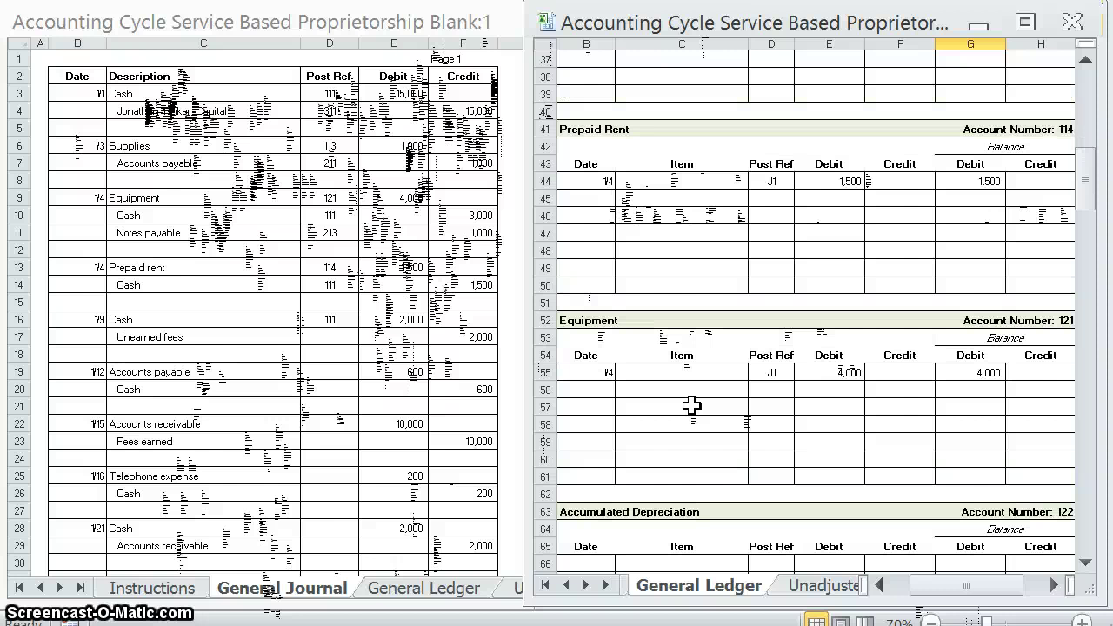
scroll(690, 404, down, 3)
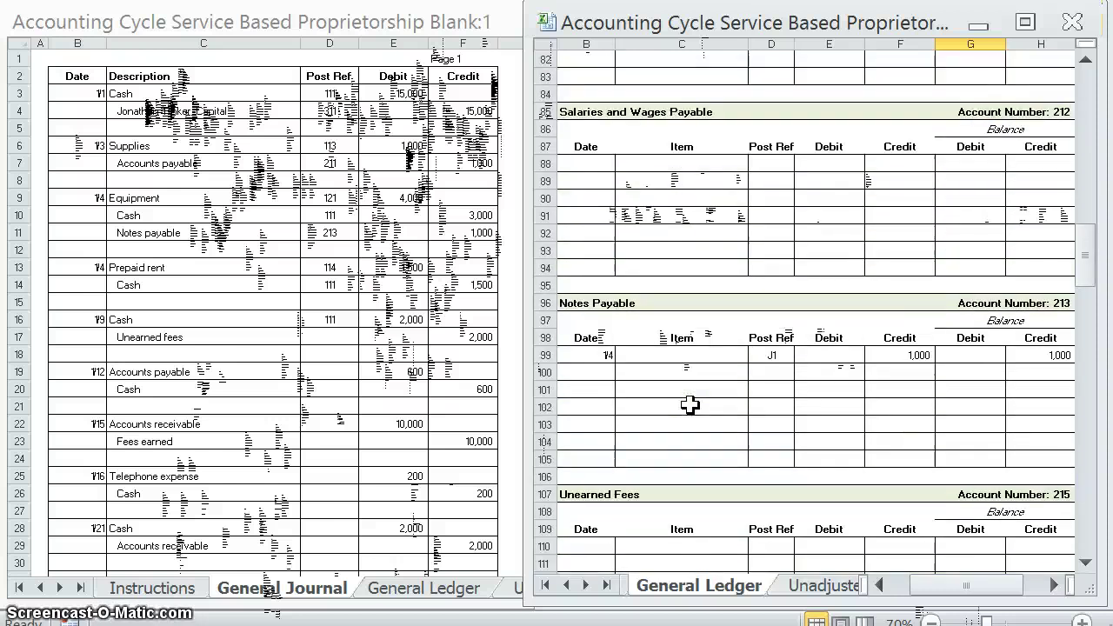
scroll(688, 402, down, 3)
click(587, 278)
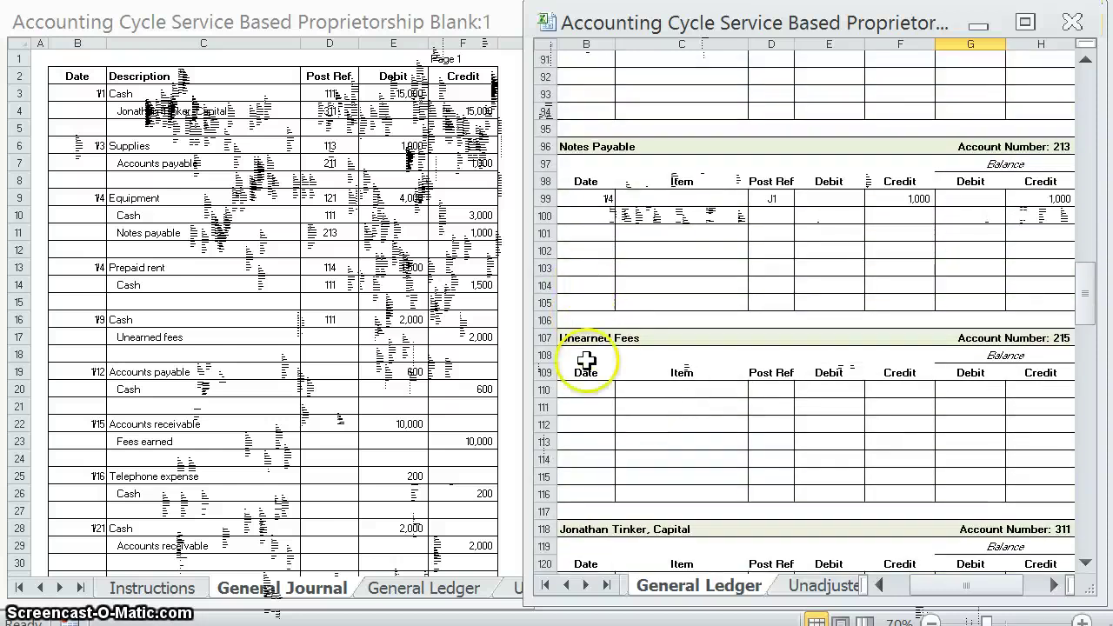
click(589, 388)
text(1/9)
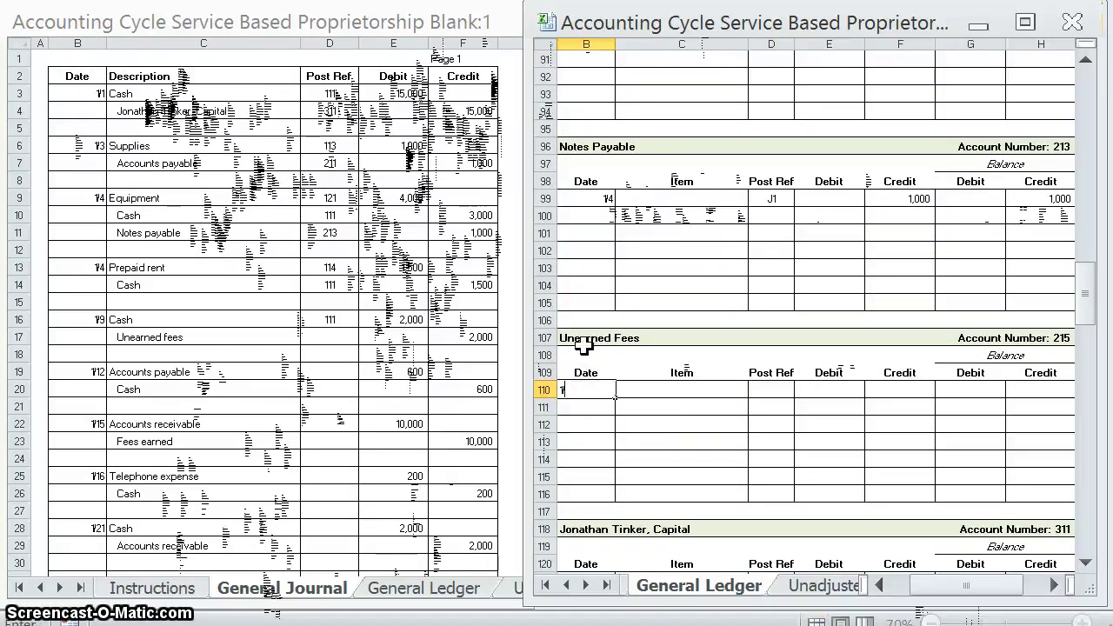
key(Tab)
key(Tab)
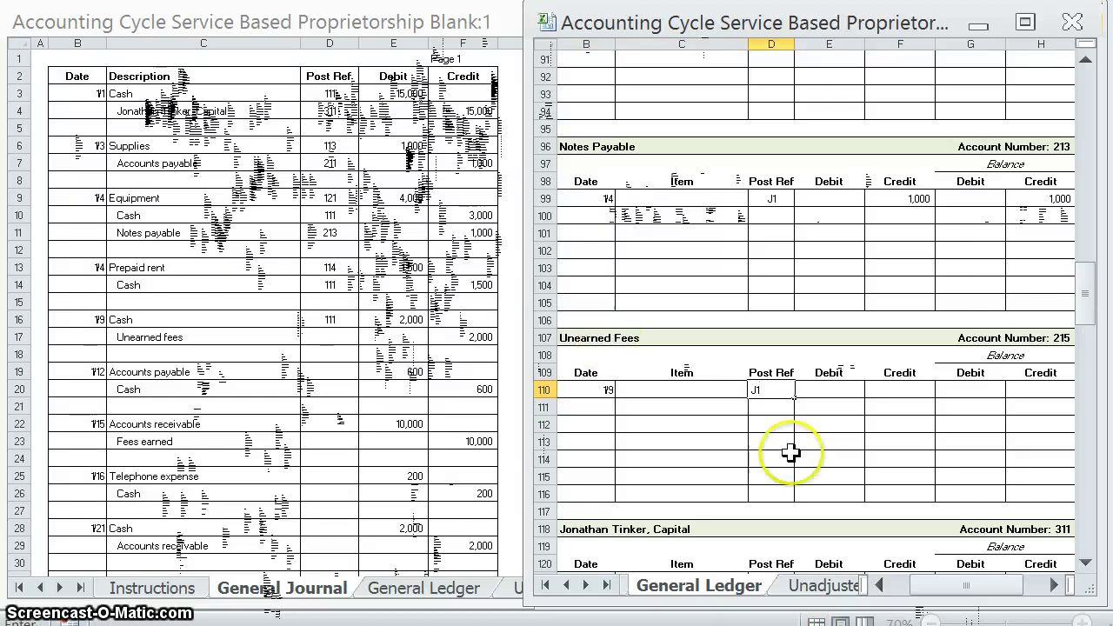
click(769, 388)
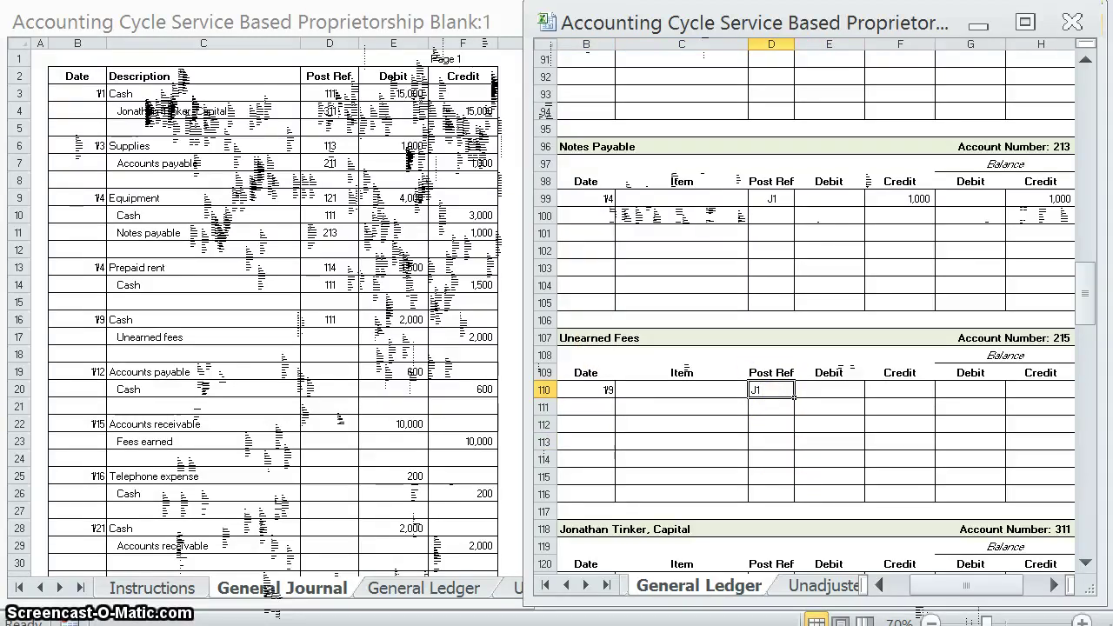
Post a 2,000 credit to the 1/9 entry of the Unearned Fees ledger with a credit balance of 2,000
click(900, 390)
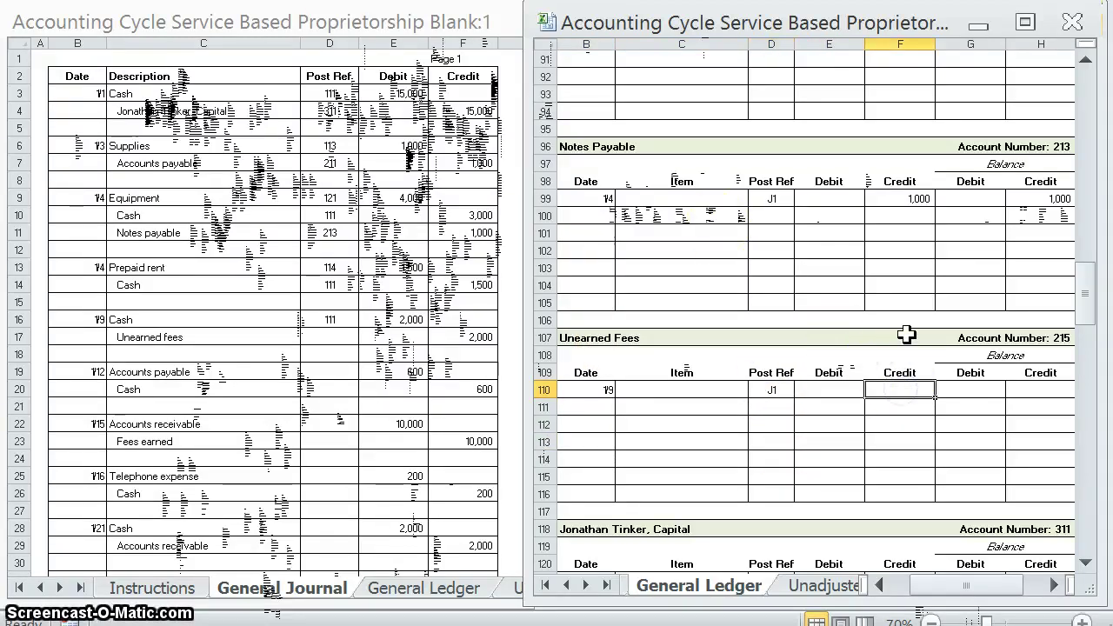
text(2000)
key(Tab)
key(Tab)
text(2,)
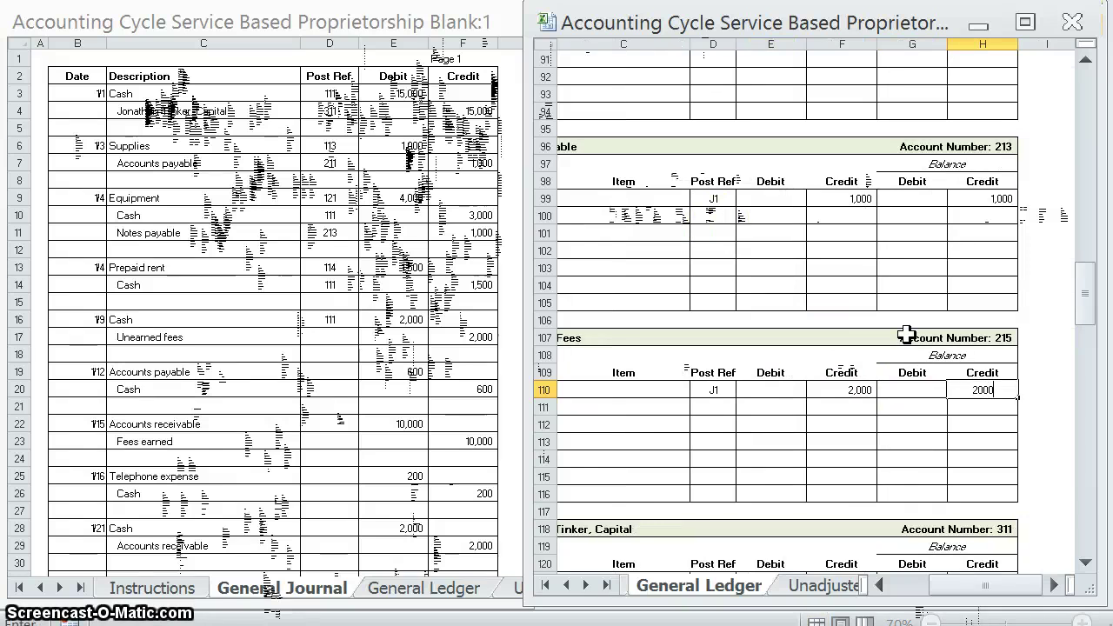
text(000)
key(Return)
Enter post reference 215 beside the Unearned fees line in the General Journal
click(335, 331)
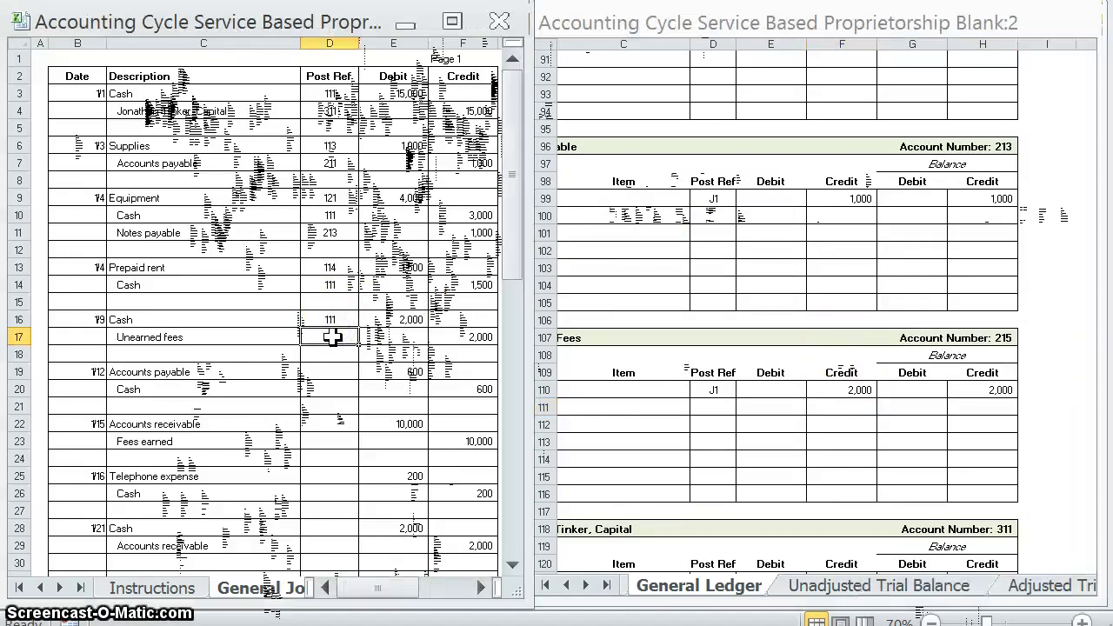
text(215)
click(313, 366)
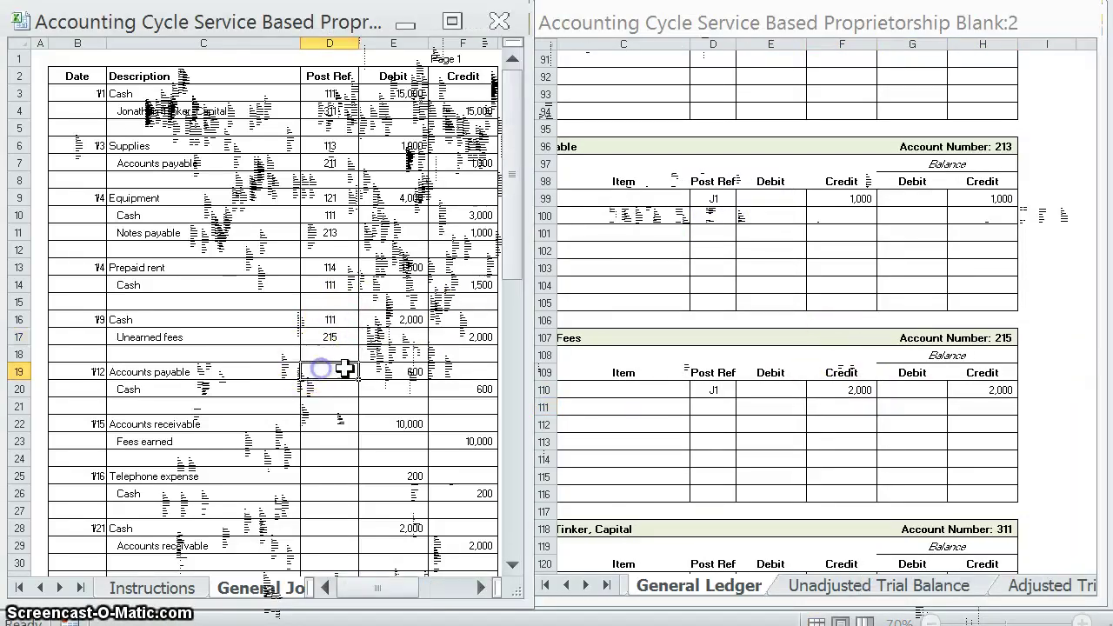
Enter date 1/9 and post reference J1 in the second row of the Accounts Payable ledger
click(709, 365)
click(879, 585)
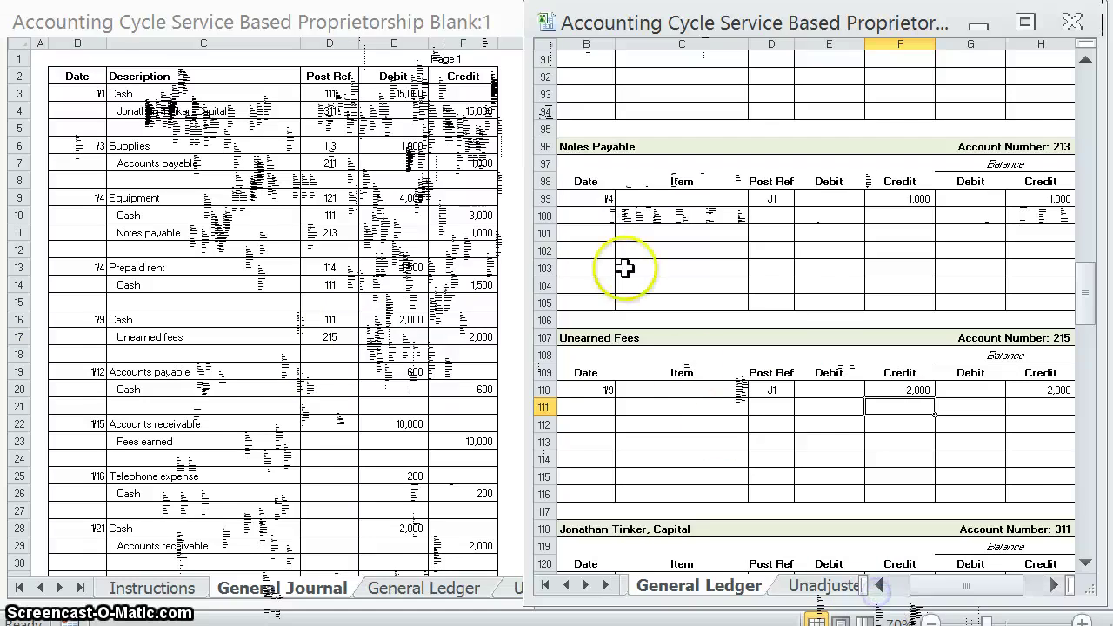
scroll(581, 209, up, 6)
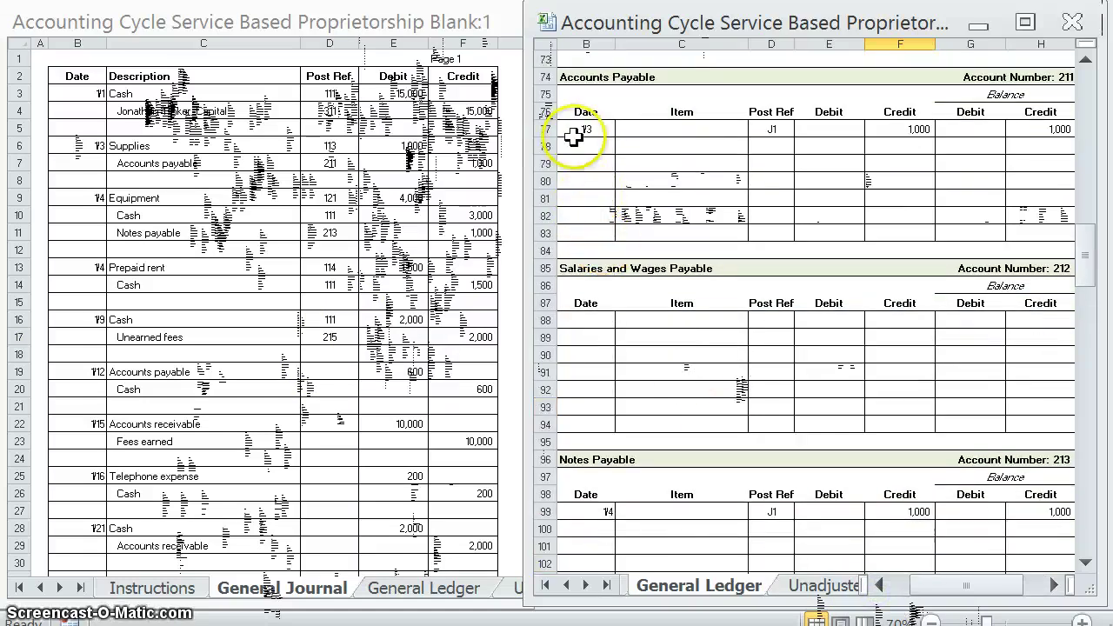
click(573, 145)
text(1/9)
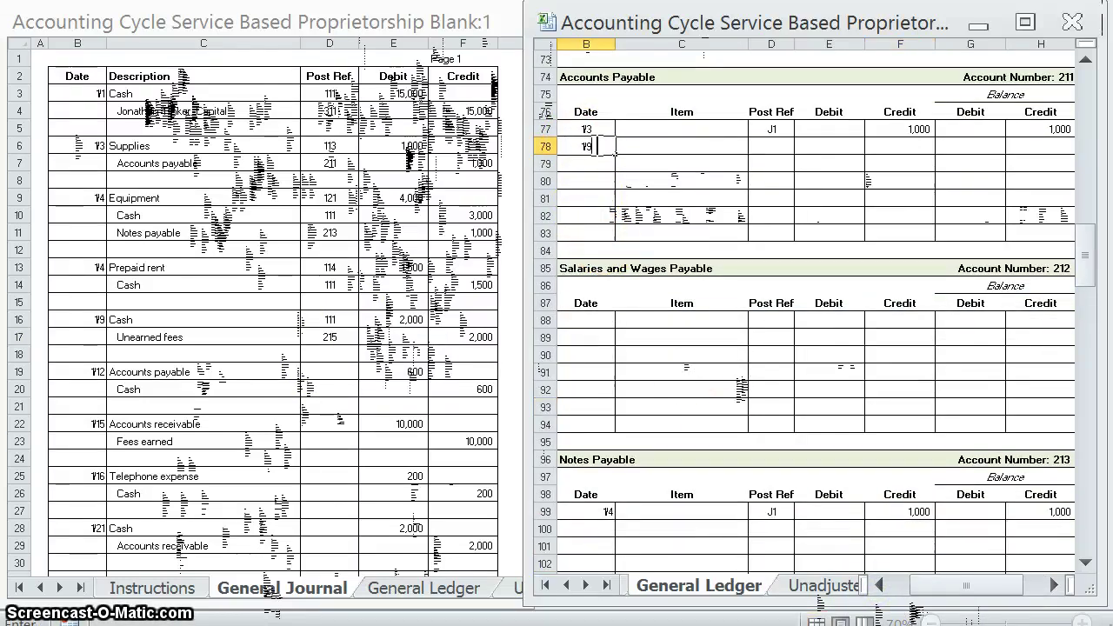
key(Tab)
key(Tab)
text(J1)
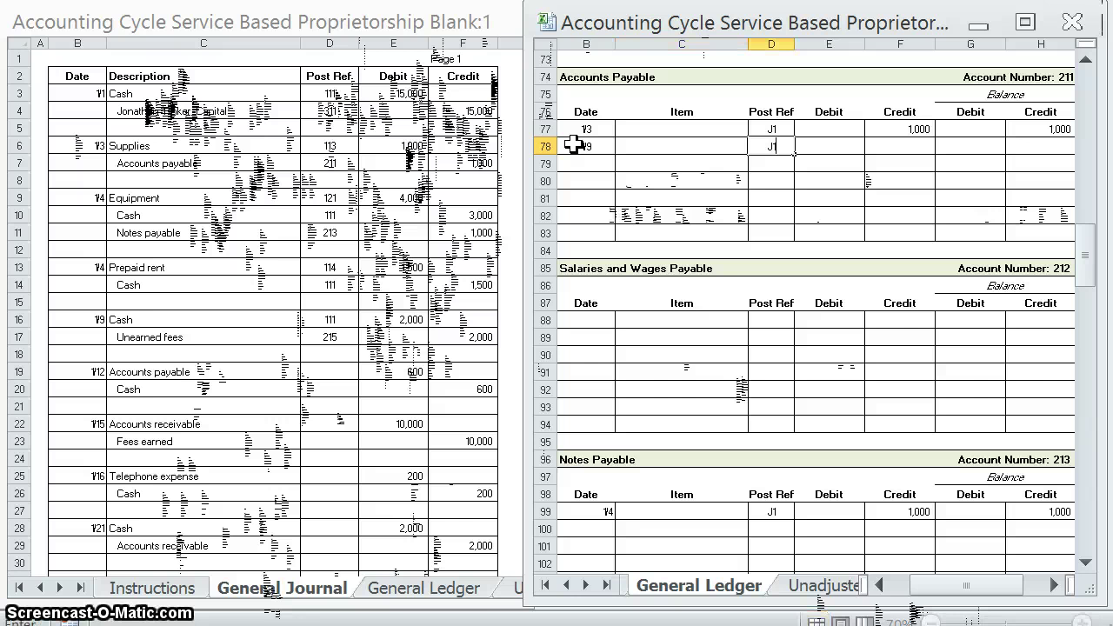
key(Tab)
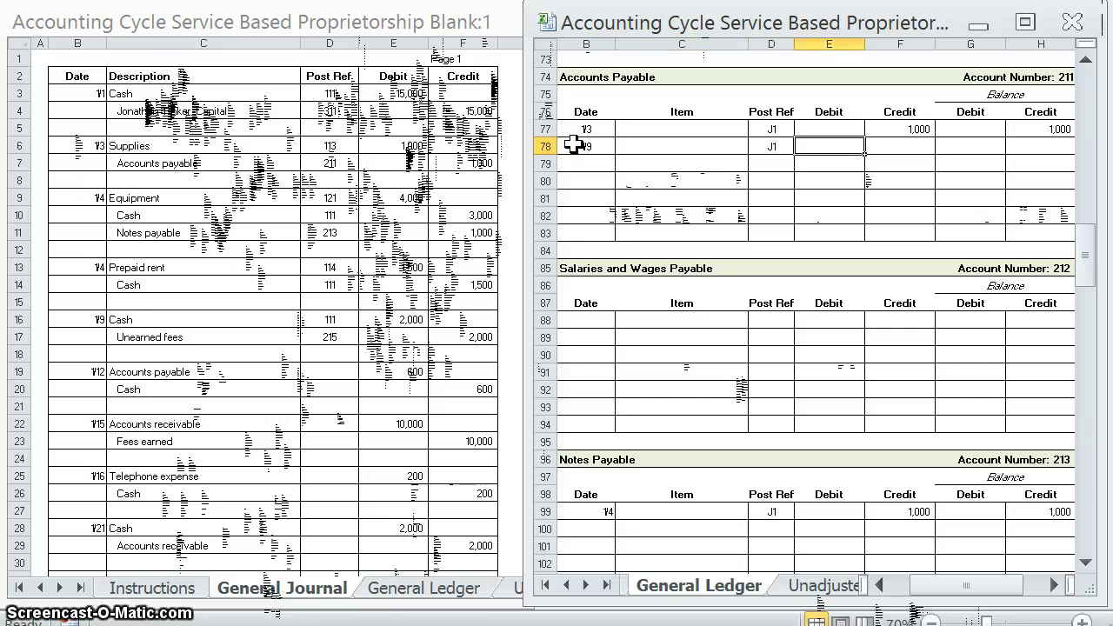
Set the date of the second Accounts Payable ledger entry to 1/12
click(574, 145)
text(152)
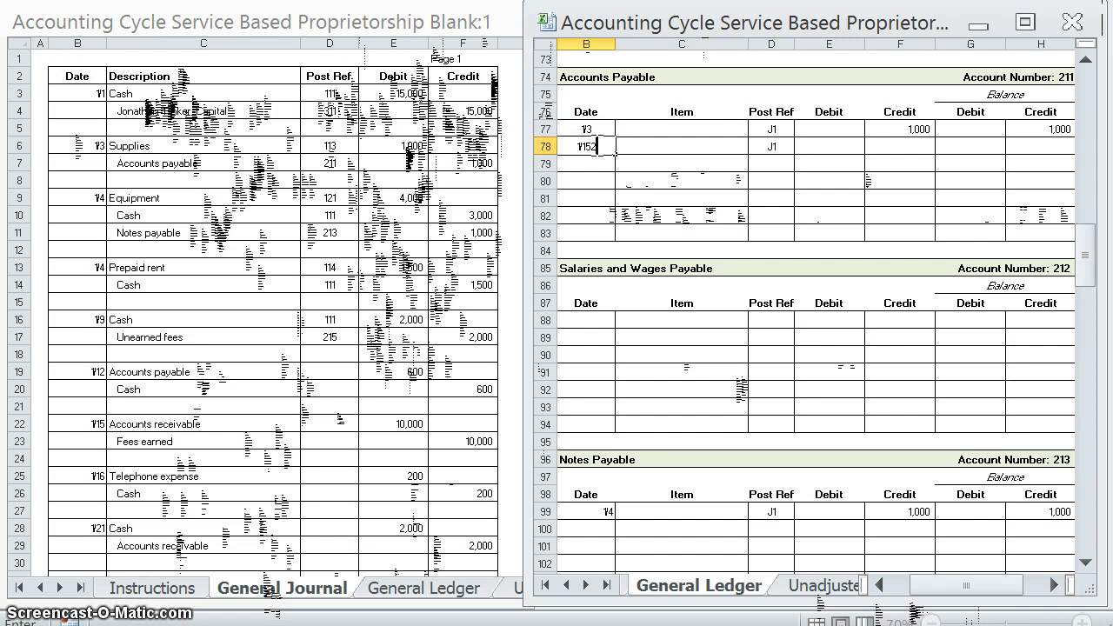
text(/1)
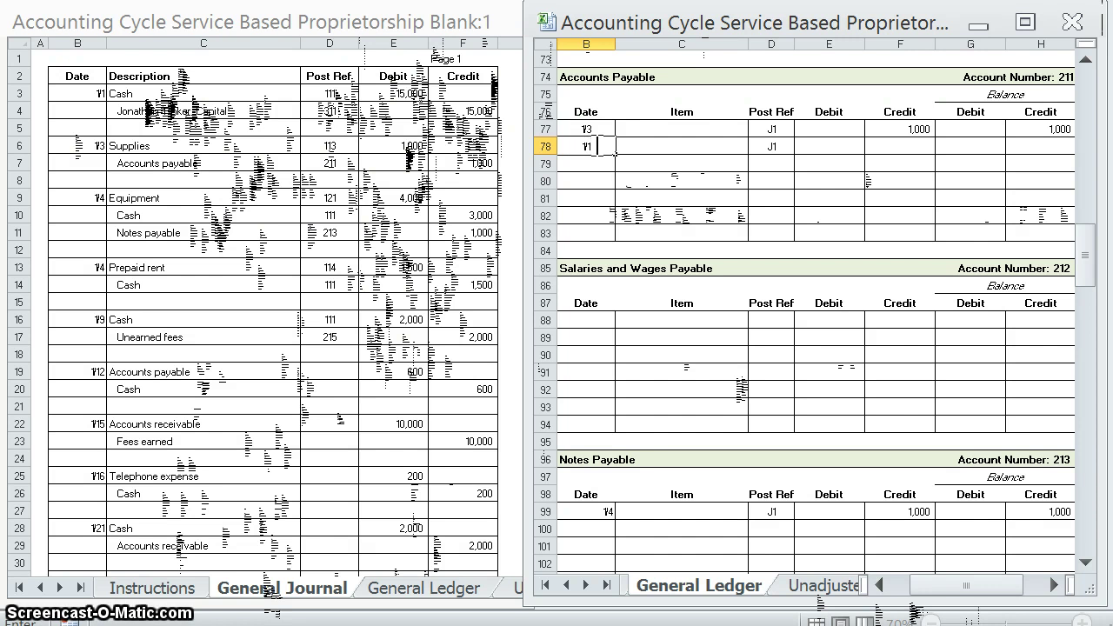
text(2)
key(Tab)
key(Tab)
key(Tab)
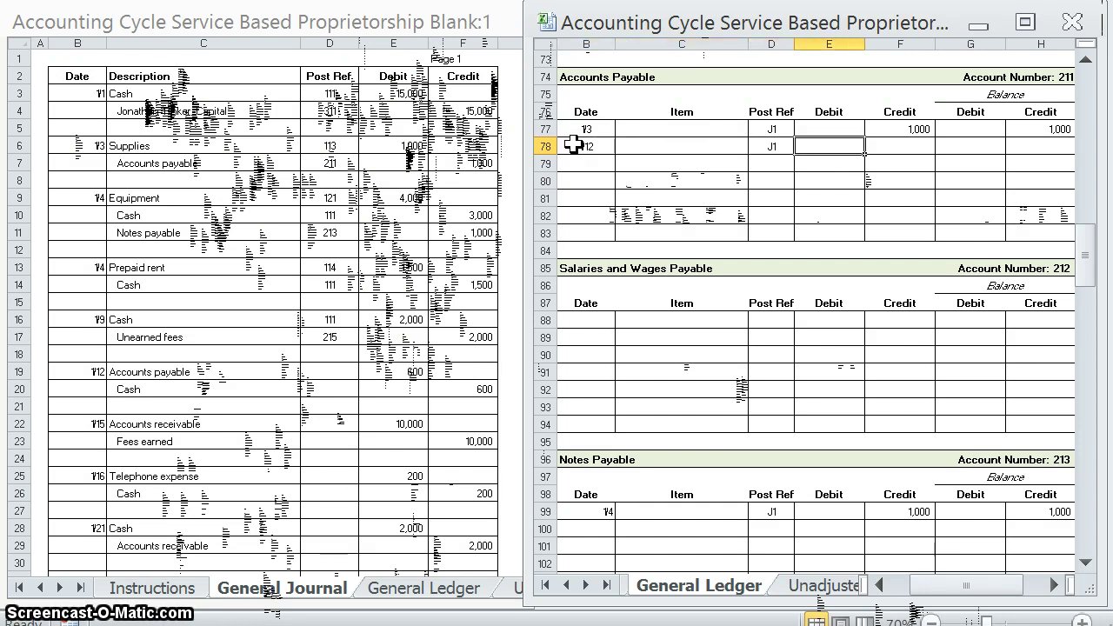
Post a 600 debit to the 1/12 entry of the Accounts Payable ledger with a credit balance of 400
text(600)
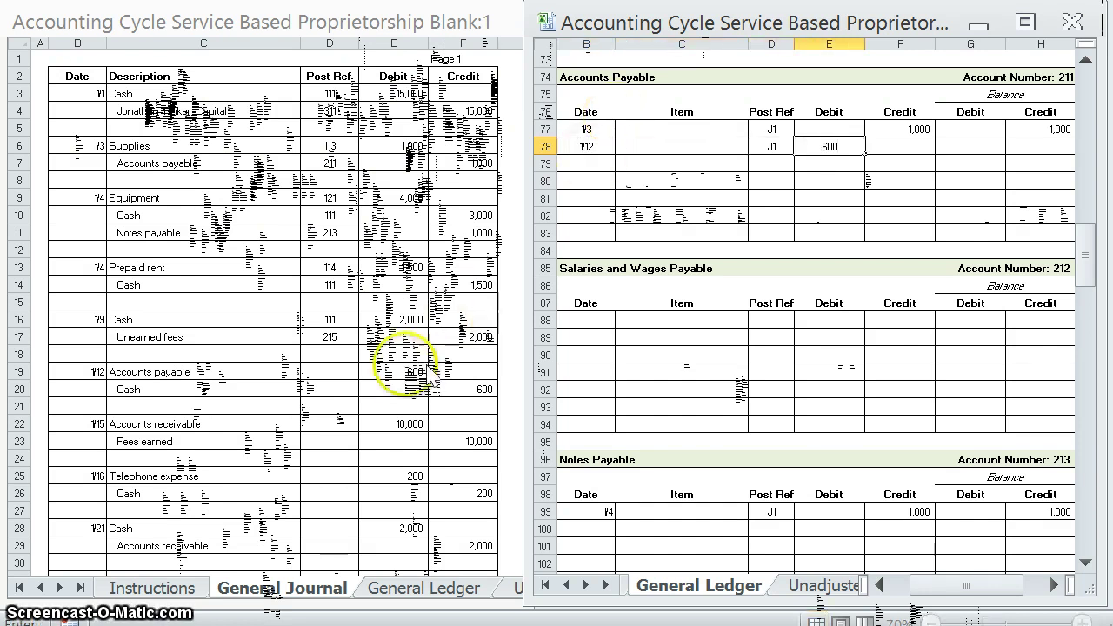
click(904, 164)
click(1024, 148)
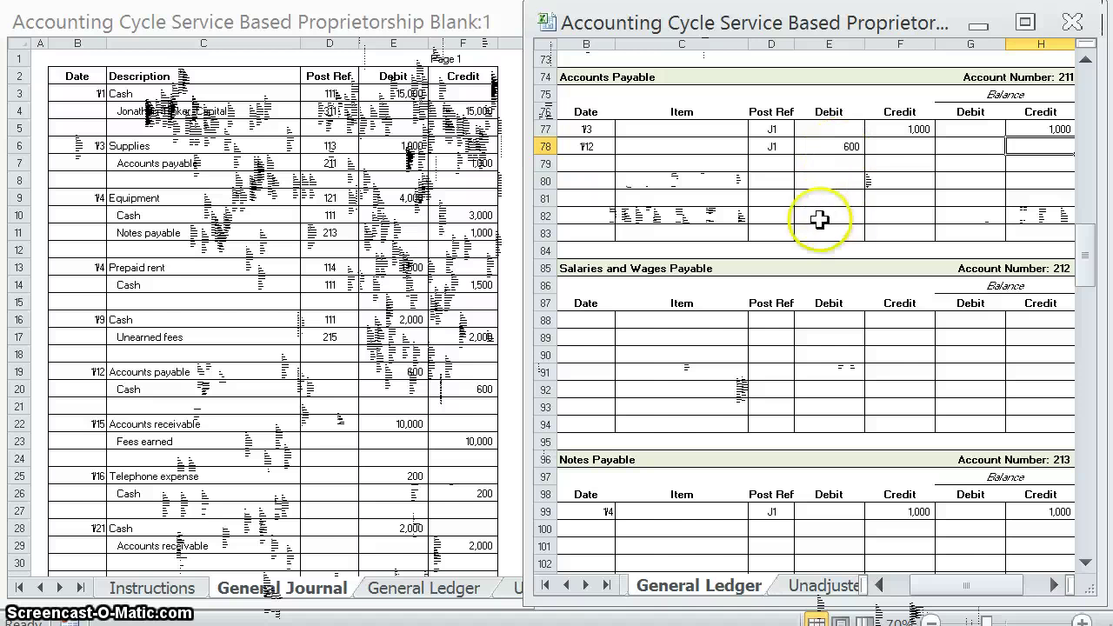
text(400)
key(Return)
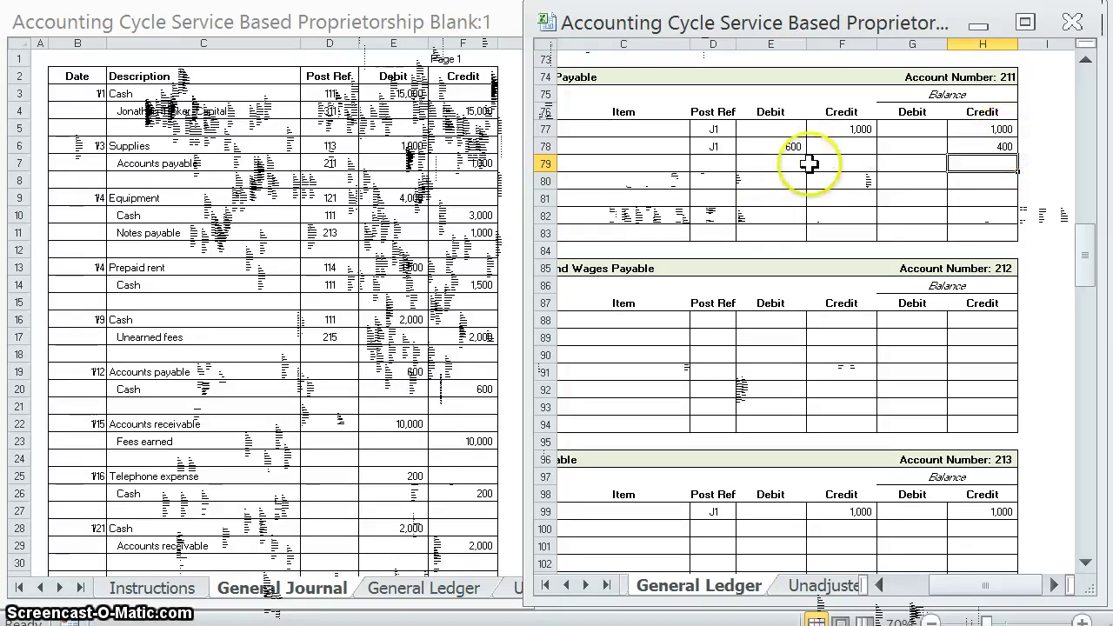
click(988, 147)
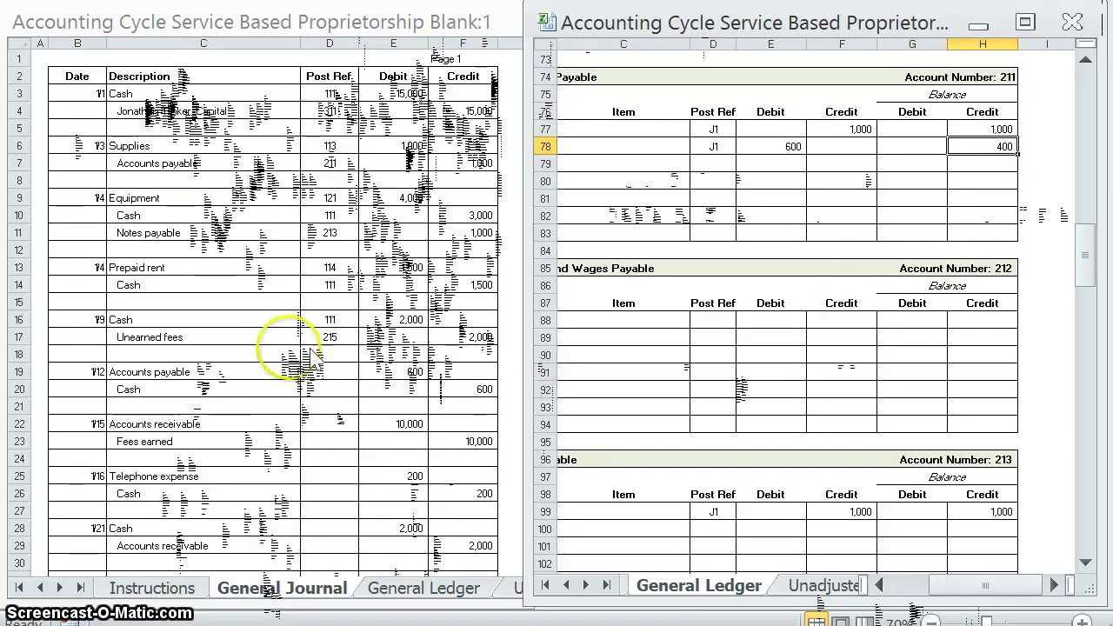
Enter post reference 211 beside the Accounts payable line of the 1/12 entry in the General Journal
click(329, 369)
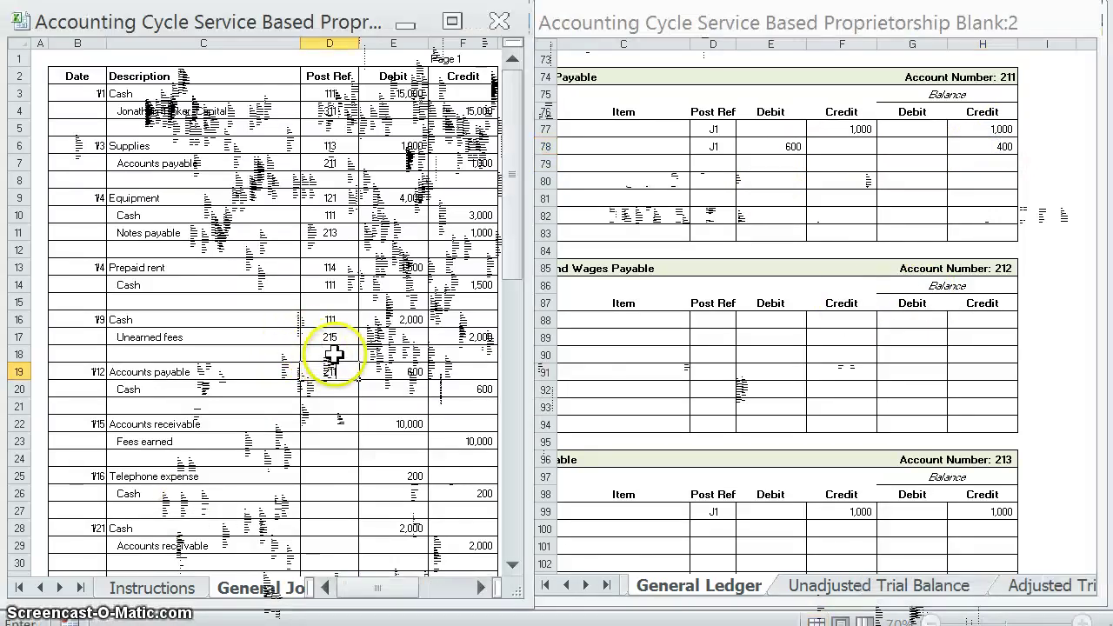
click(629, 360)
Enter date 1/12 and post reference J1 in the fifth row of the Cash ledger
scroll(629, 360, up, 20)
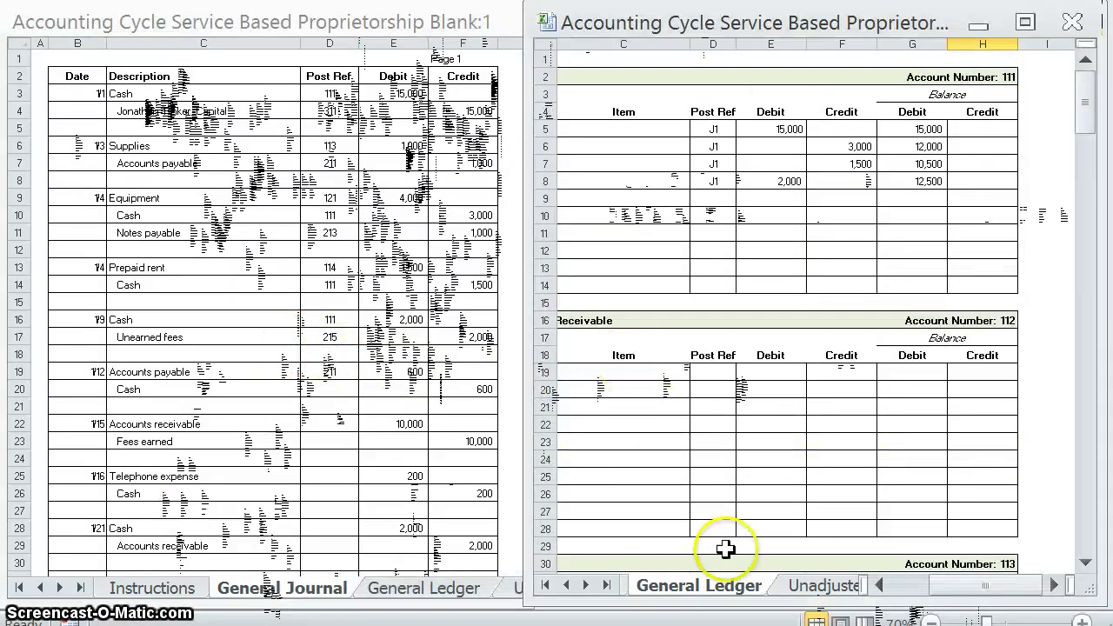
click(880, 585)
click(596, 199)
text(1)
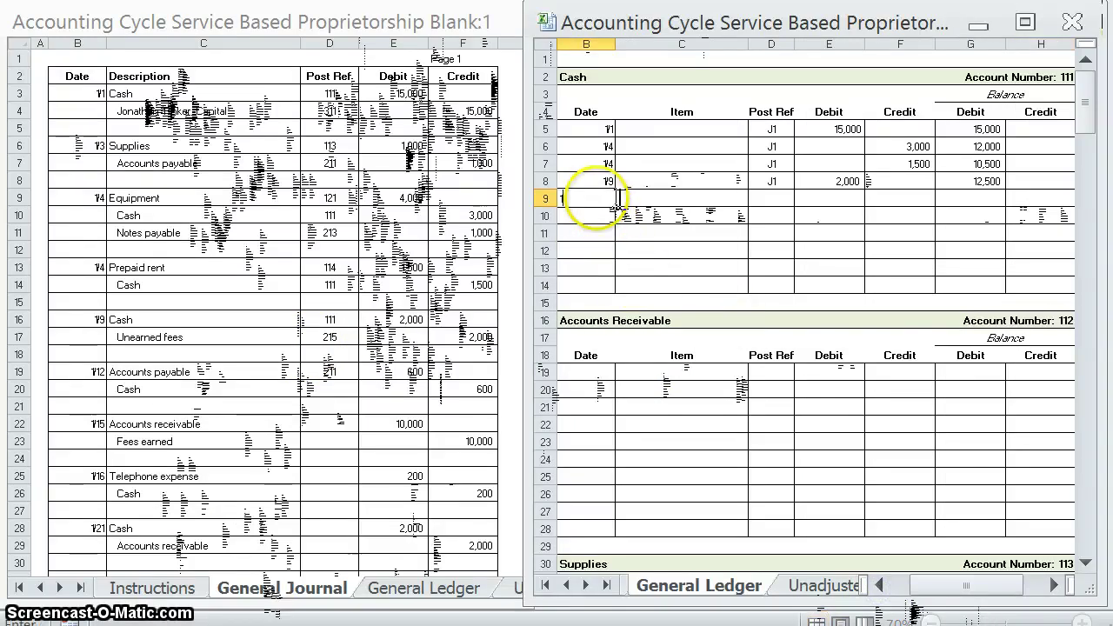
text(/12)
key(Tab)
key(Tab)
text(J1)
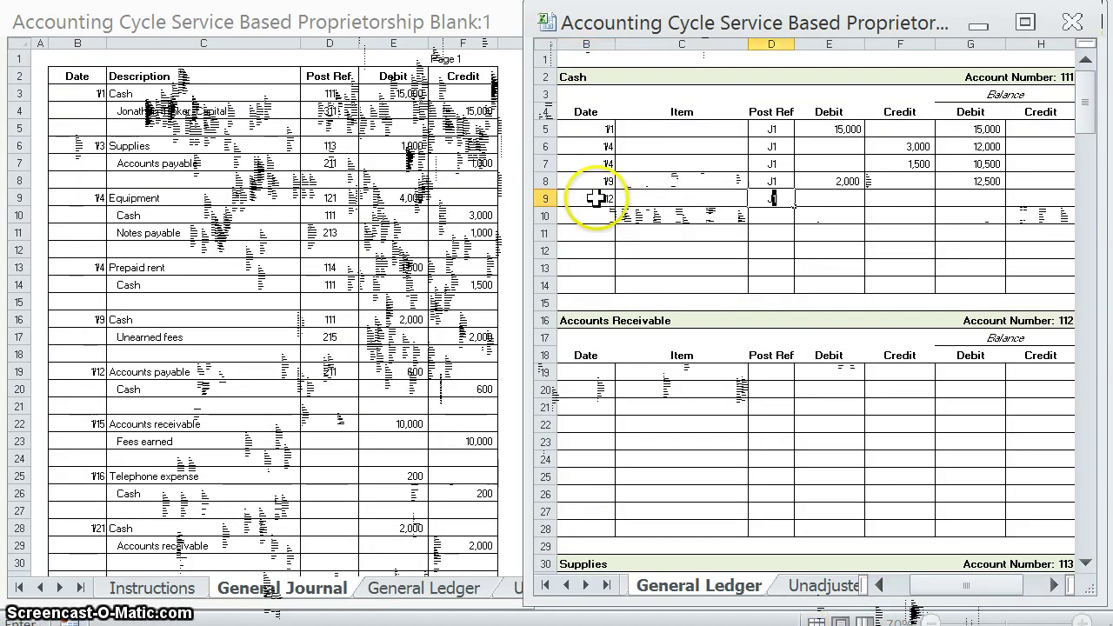
Post a 600 credit to the 1/12 entry of the Cash ledger and compute its debit balance with =12500-600
key(Tab)
key(Tab)
text(600)
key(Tab)
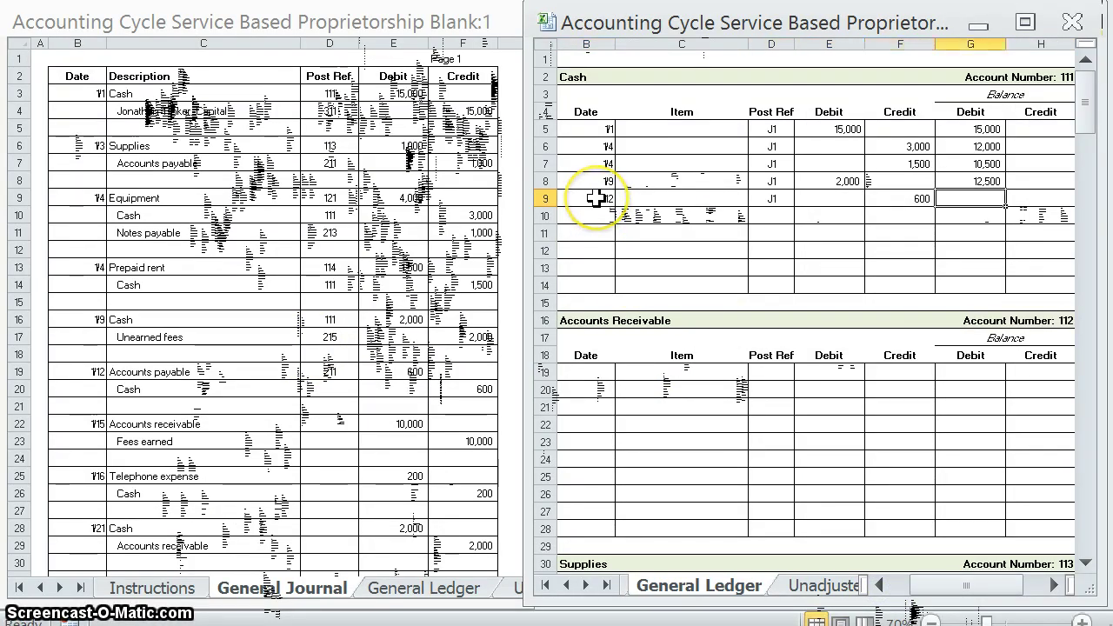
text(=12500-600)
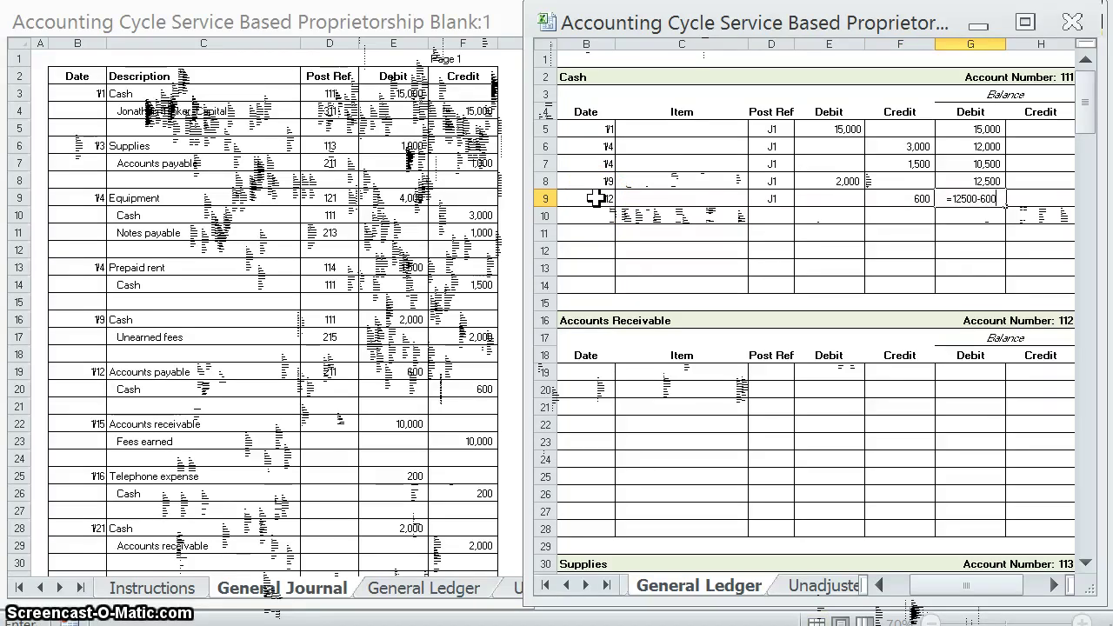
key(Return)
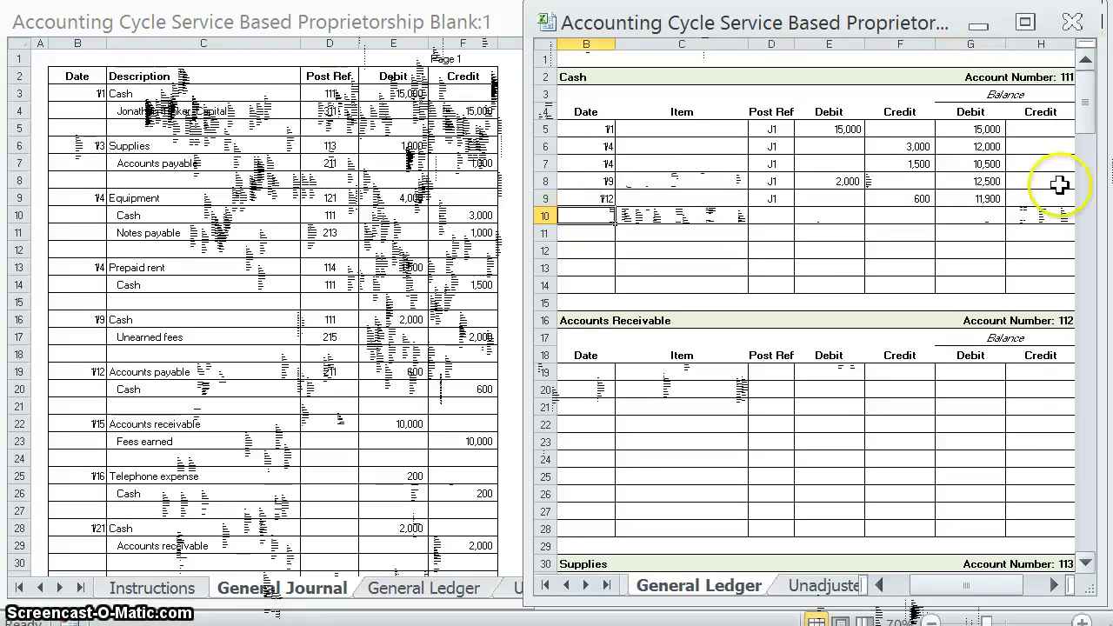
Enter post reference 111 beside the Cash line of the 1/12 entry in the General Journal
click(972, 198)
click(331, 386)
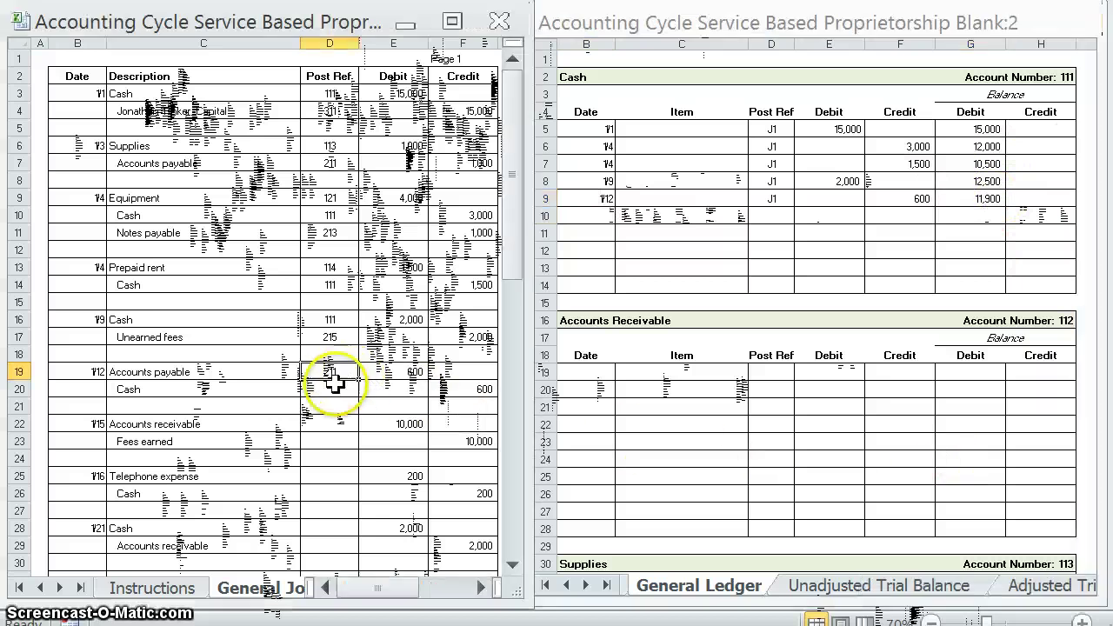
text(111)
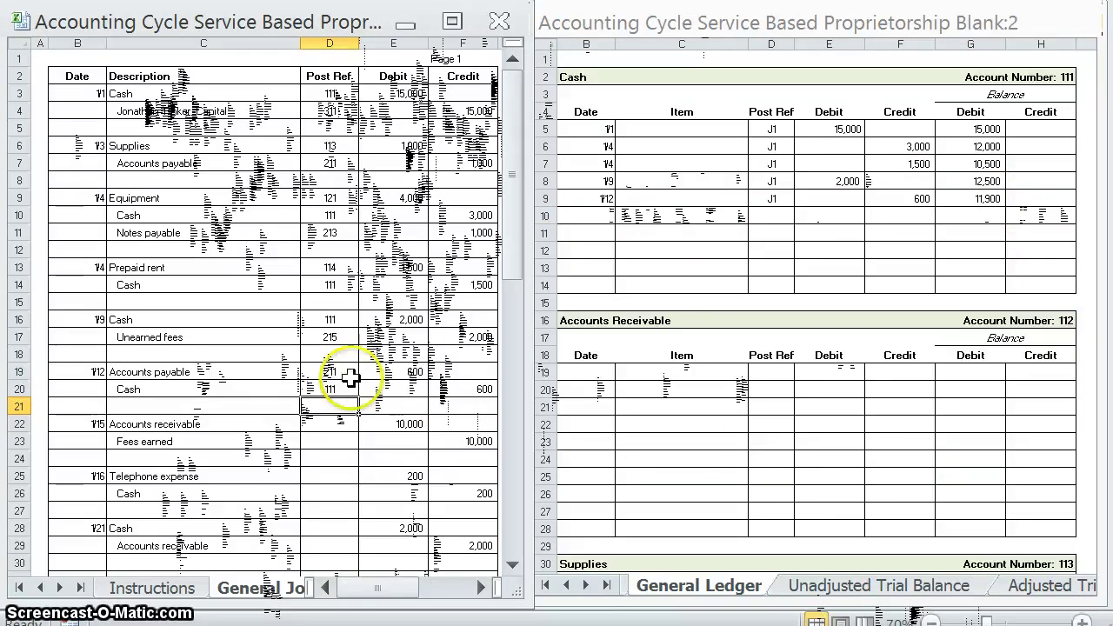
Enter date 1/15 and post reference J1 in the first row of the Accounts Receivable ledger, centering the post reference cells
click(346, 424)
click(576, 372)
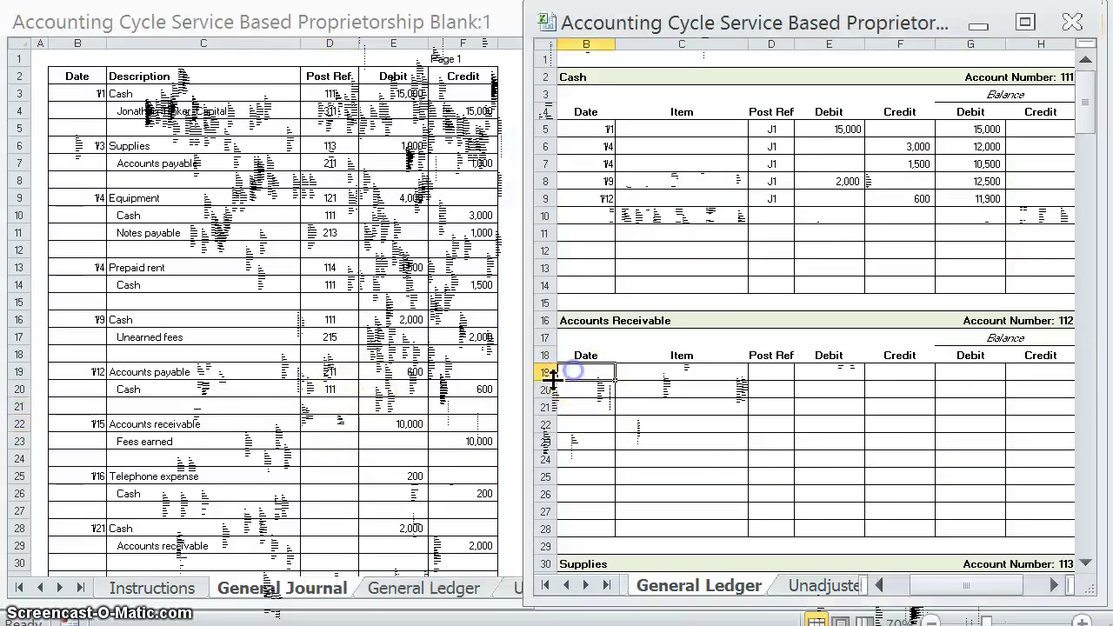
text(1/15)
key(Tab)
key(Tab)
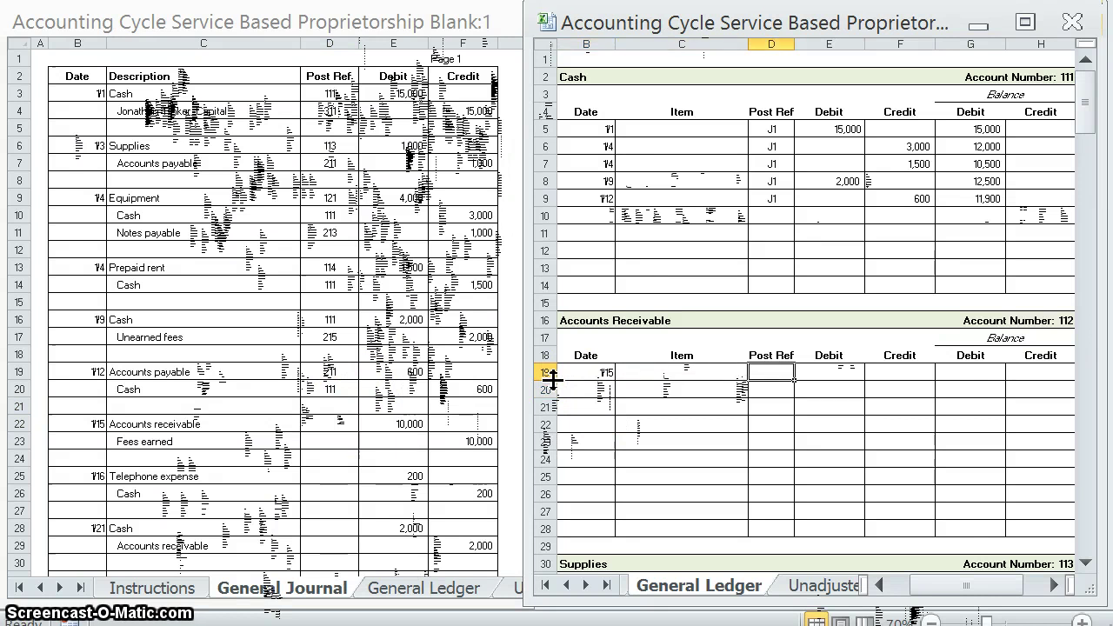
text(J1)
drag(771, 389, 773, 459)
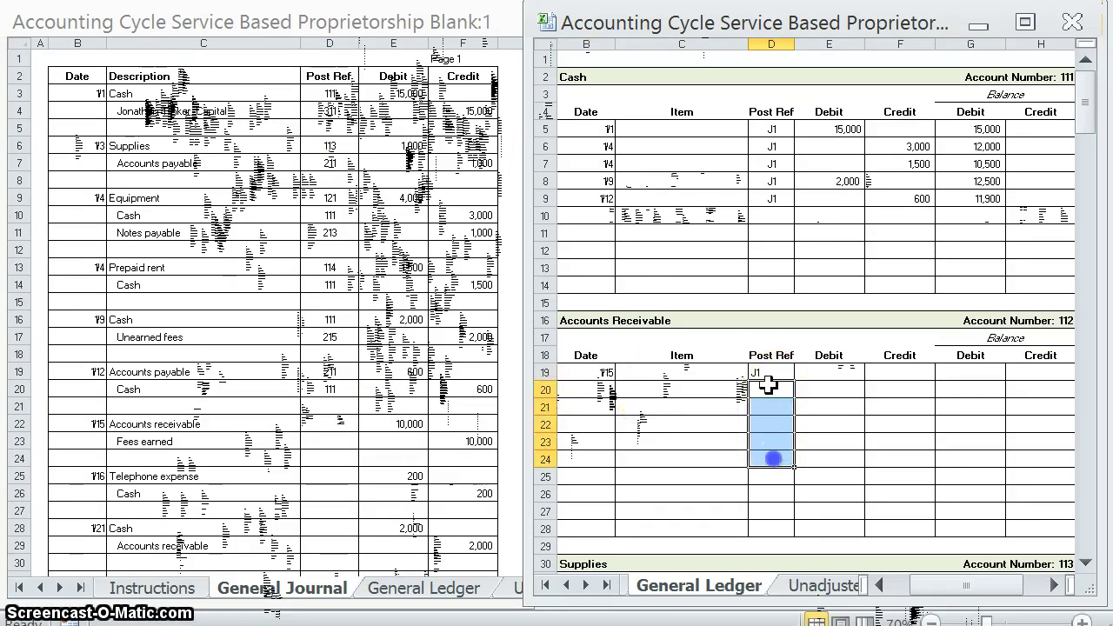
drag(769, 388, 775, 502)
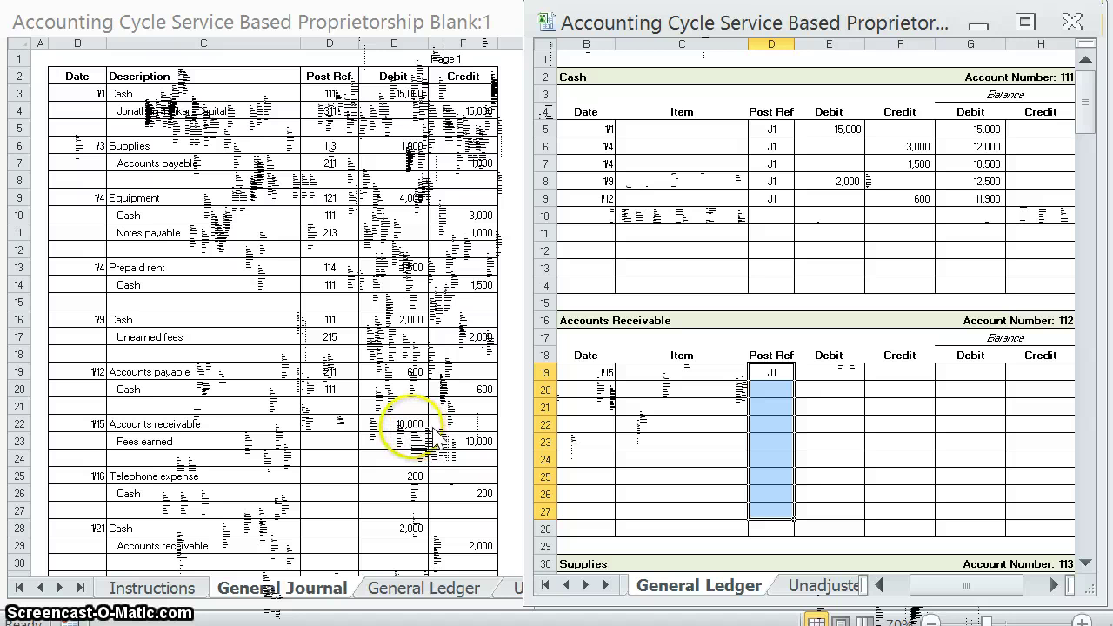
Post a 10,000 debit and 10,000 debit balance to the 1/15 Accounts Receivable entry, and enter post reference 112 beside its General Journal line
click(832, 387)
click(822, 376)
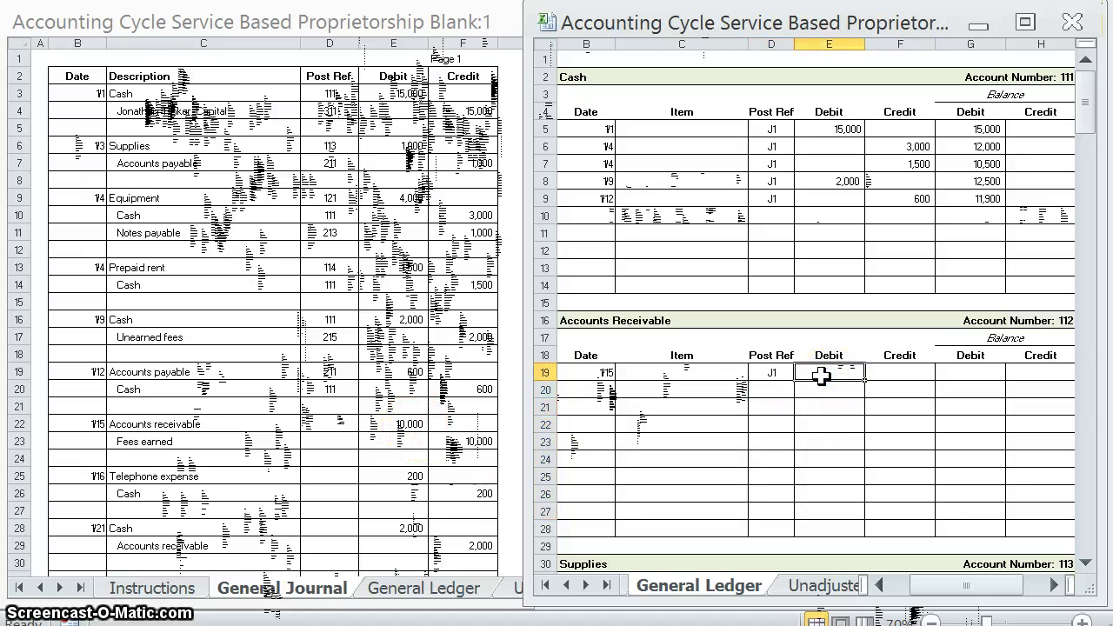
text(10,000)
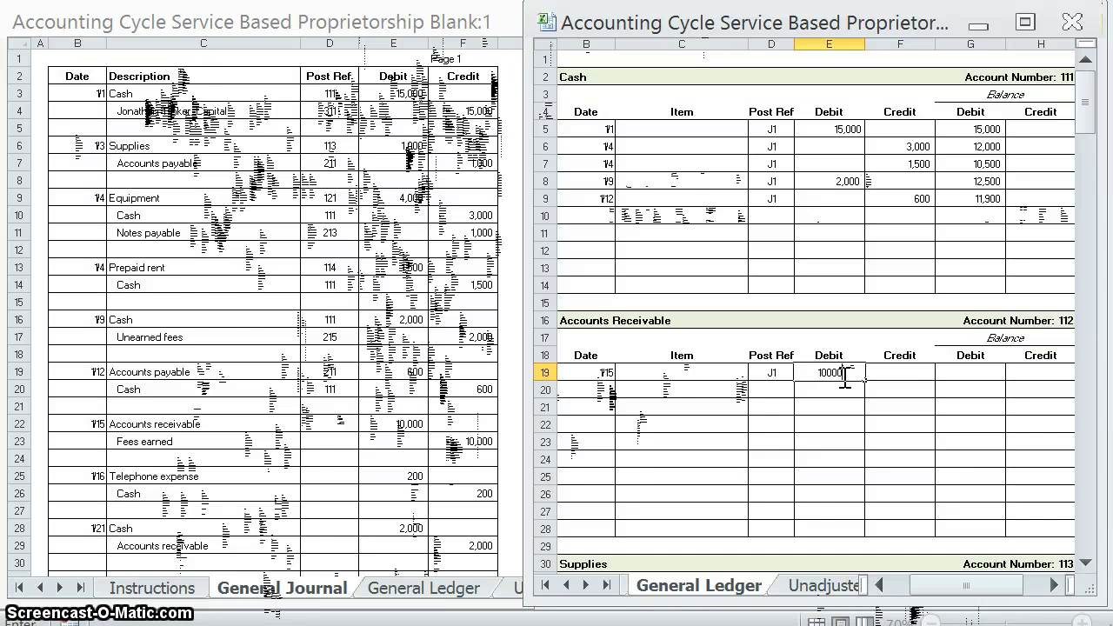
key(Tab)
key(Tab)
text(10000)
key(Return)
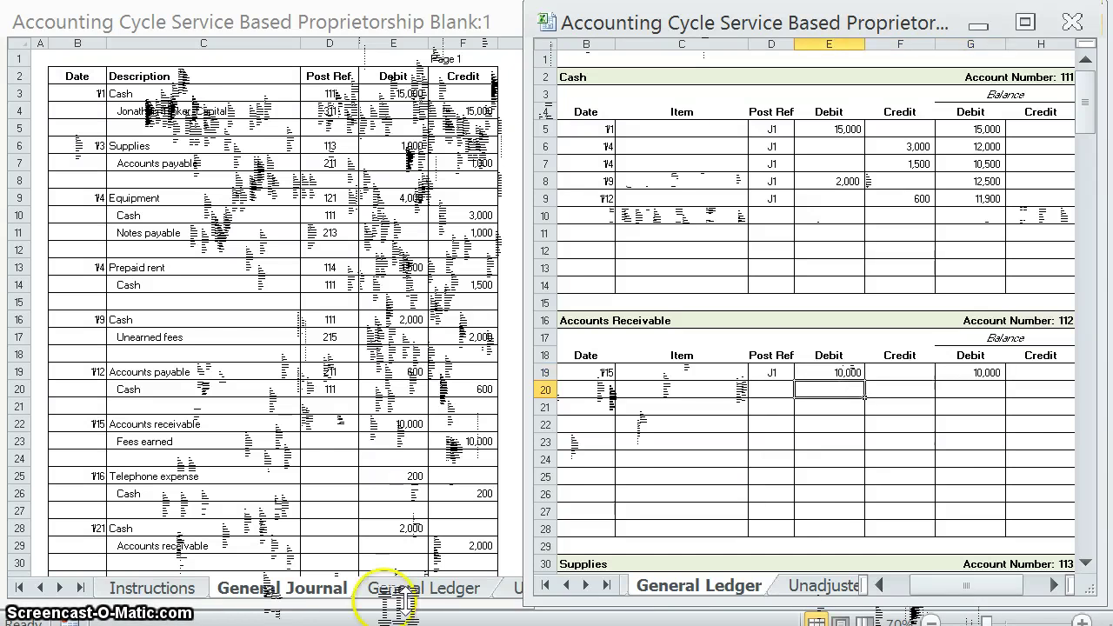
click(307, 421)
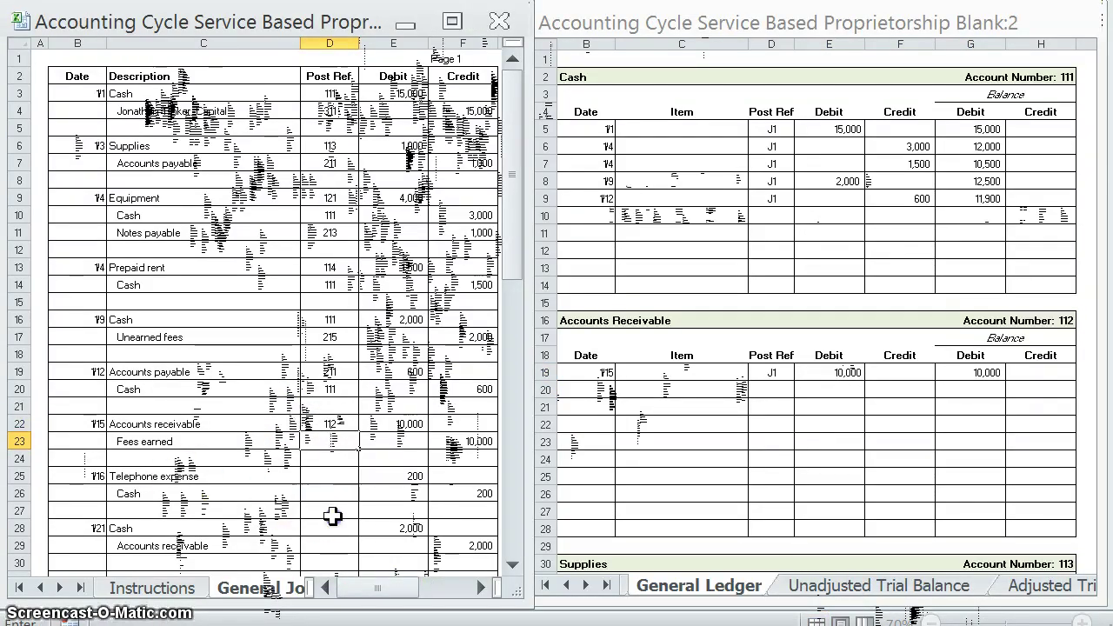
Enter date 1/15 and a centered post reference J1 in the first row of the Fees Earned ledger
click(708, 473)
scroll(710, 470, down, 18)
scroll(712, 467, down, 15)
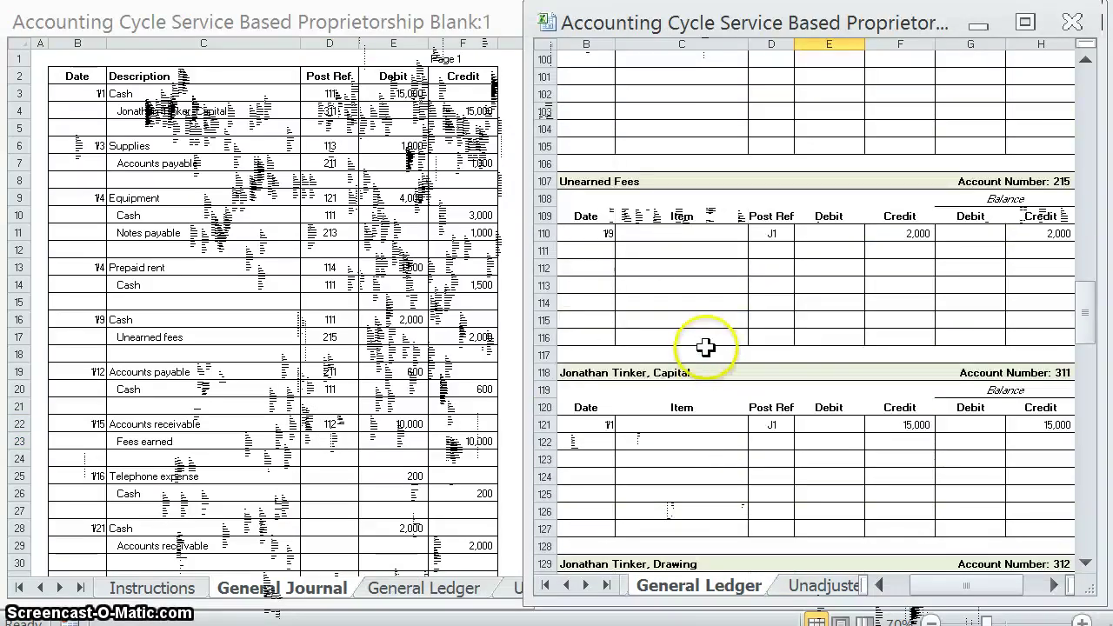
scroll(713, 467, down, 6)
click(646, 415)
scroll(646, 415, down, 3)
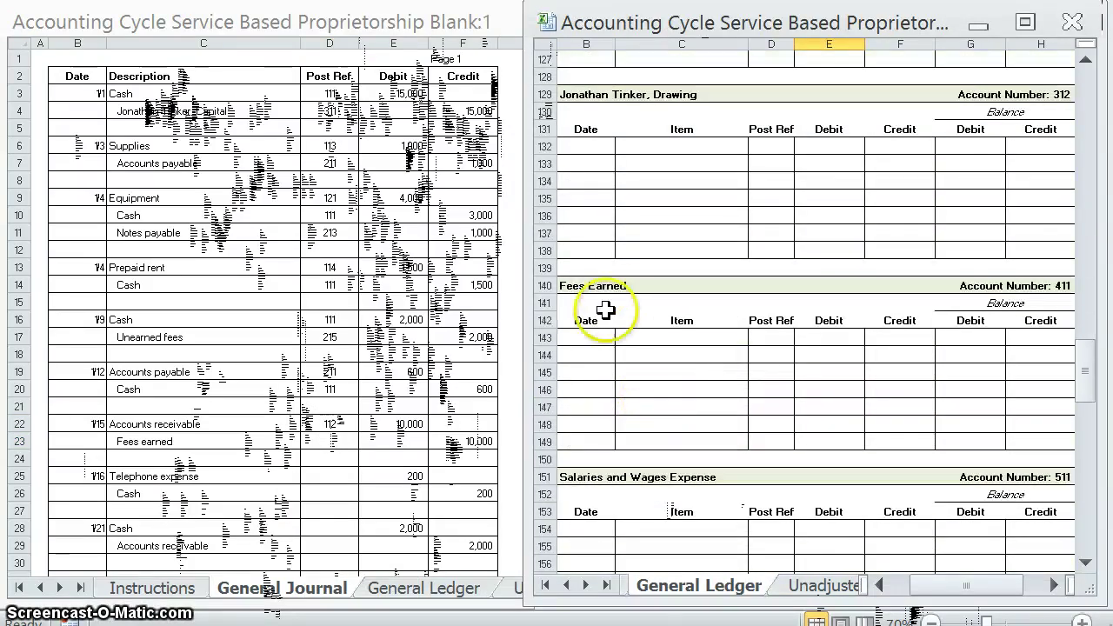
click(586, 337)
text(1)
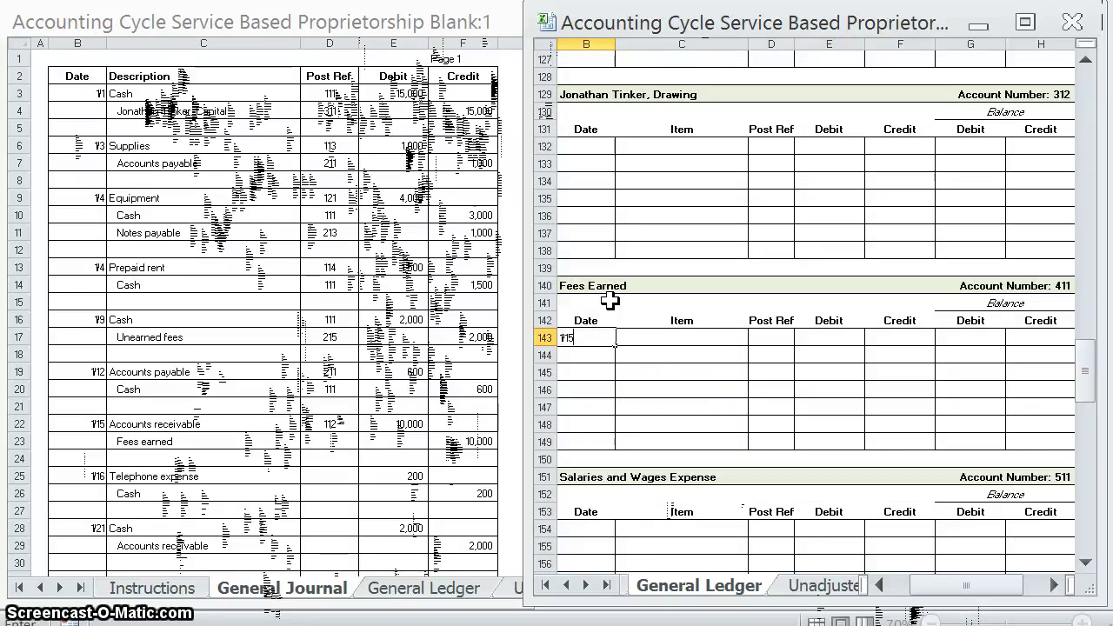
text(/15)
key(Tab)
key(Tab)
text(J1)
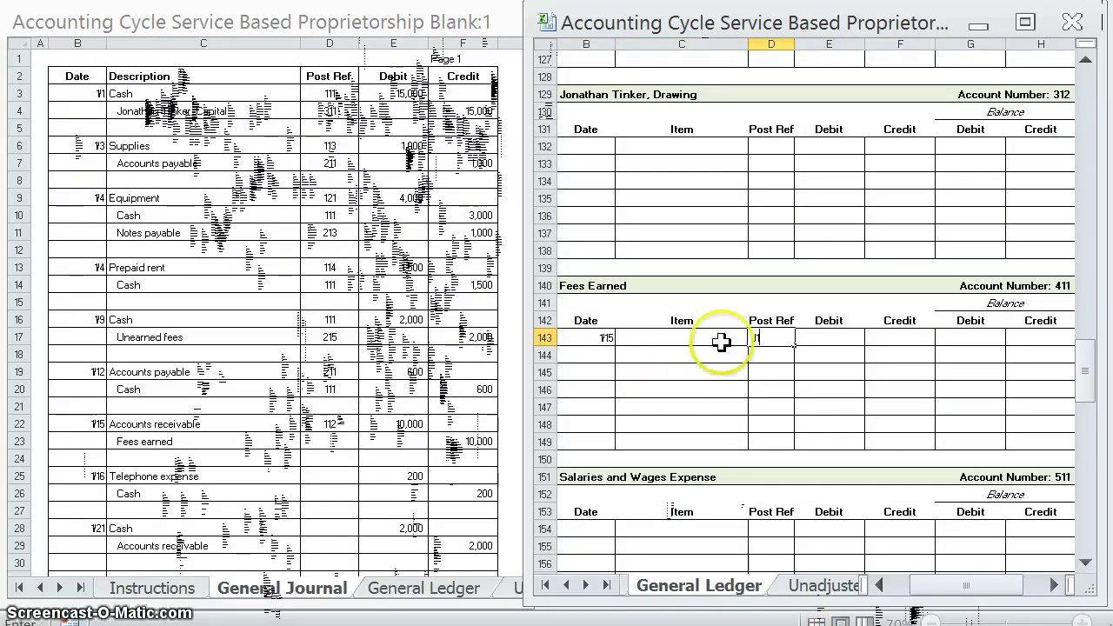
key(Return)
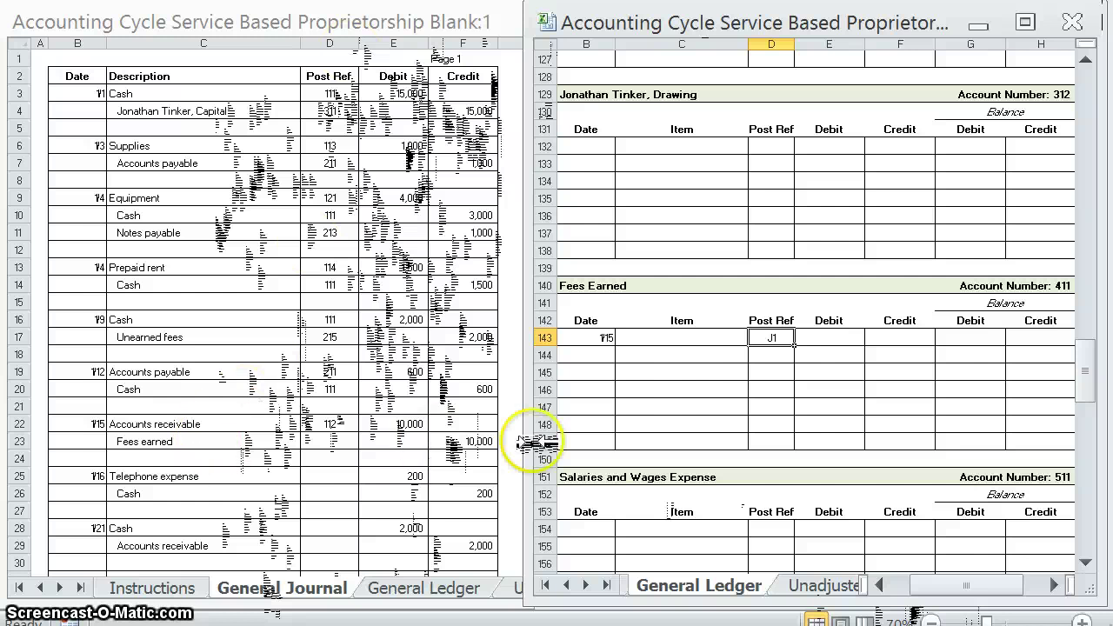
Post a 10,000 credit to the 1/15 entry of the Fees Earned ledger with a credit balance of 10,000
click(887, 341)
text(10,0)
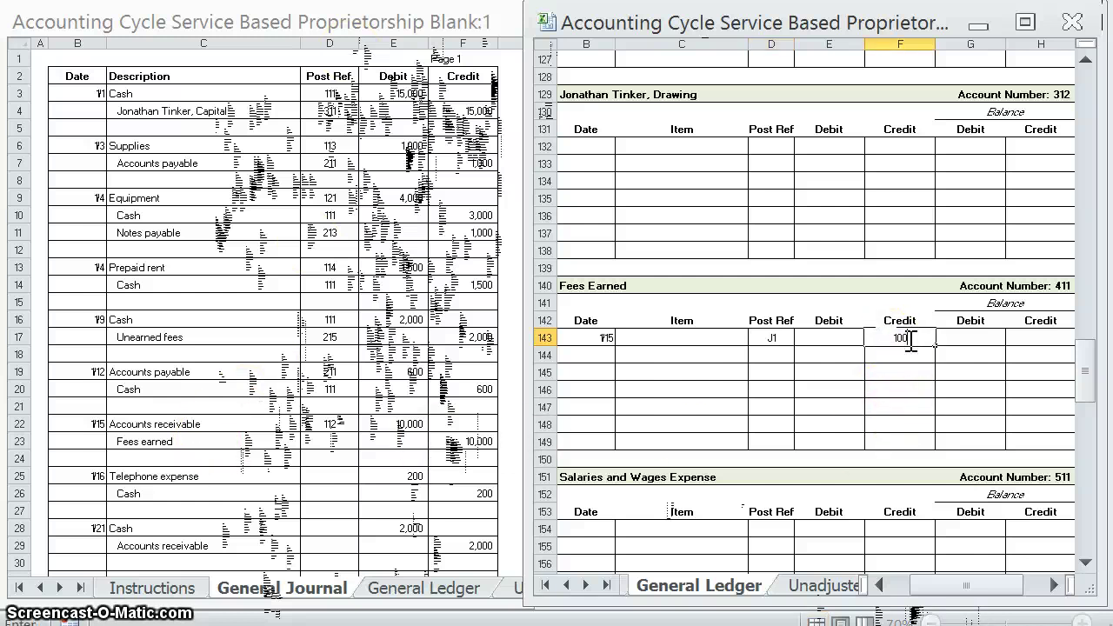
text(00)
key(Tab)
key(Tab)
text(10,00)
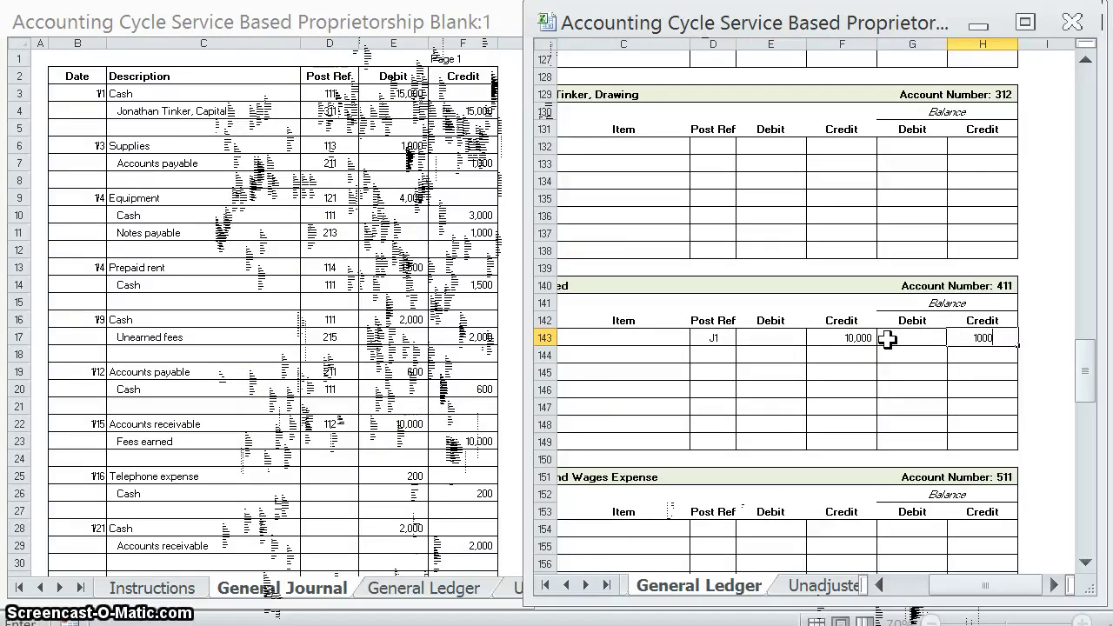
text(0)
click(842, 373)
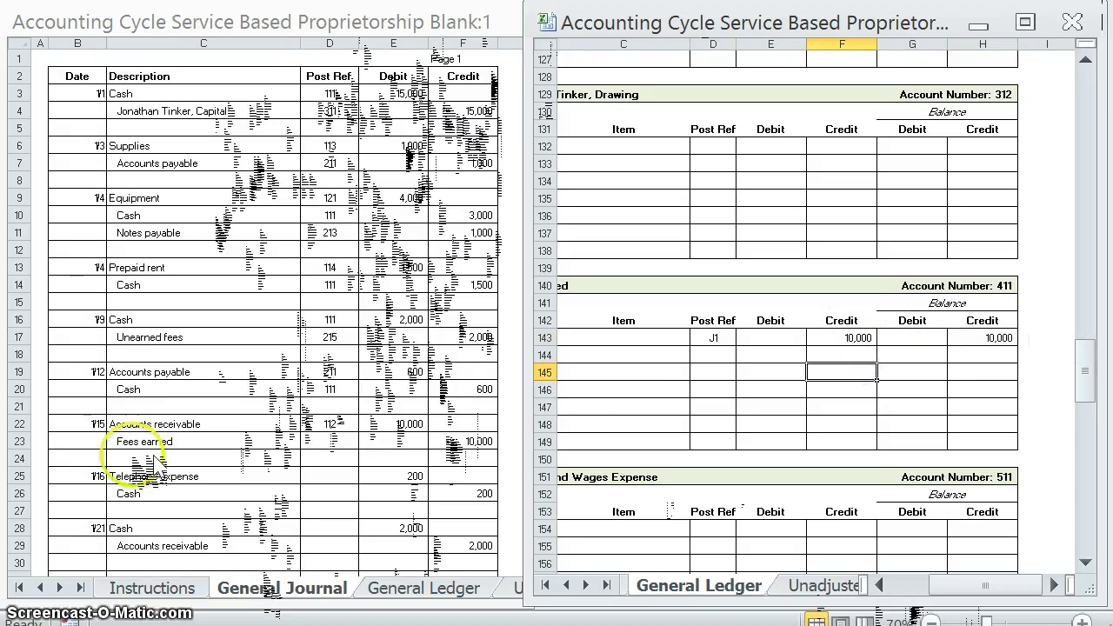
Enter post reference 411 beside the Fees earned line of the 1/15 entry in the General Journal
click(315, 440)
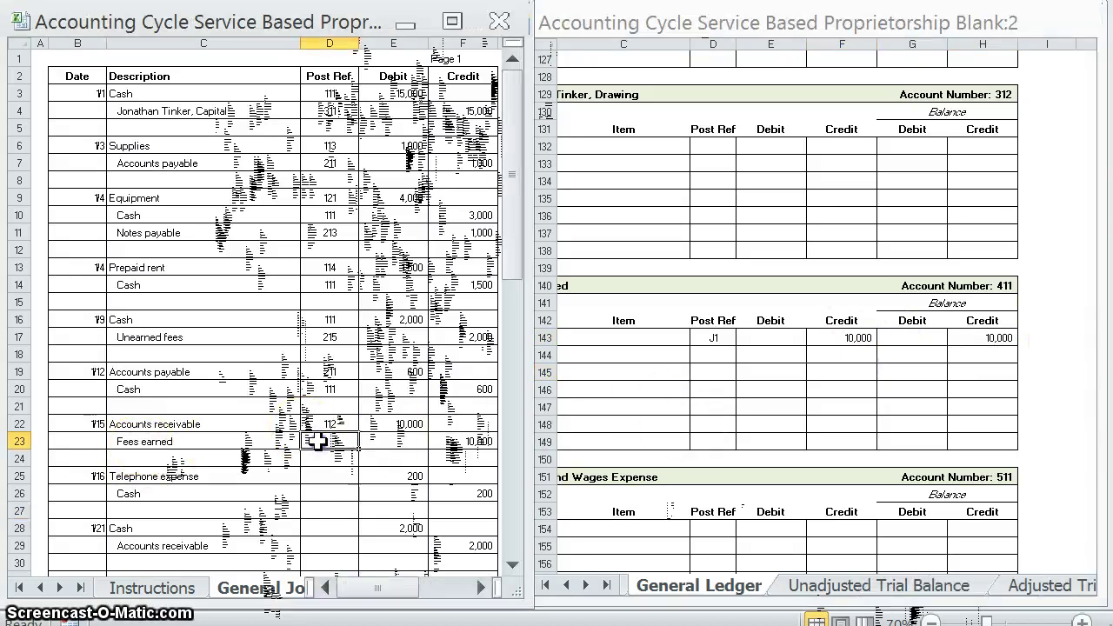
text(411)
key(Return)
key(Return)
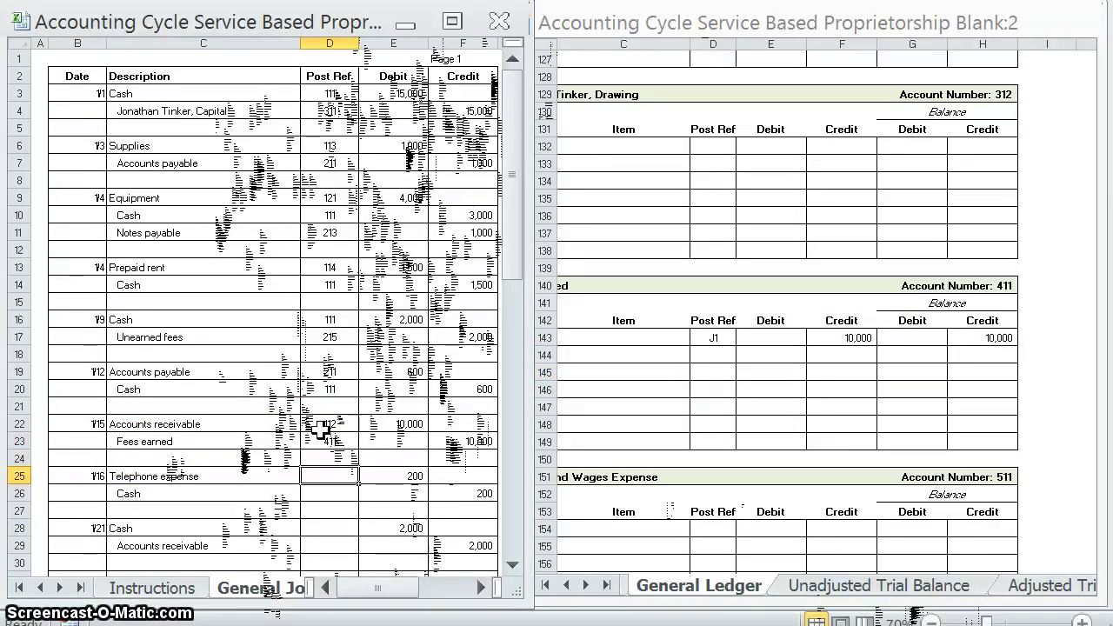
Enter date 1/16 and post reference J1 in the first row of the Telephone Expense ledger, centering the post reference cells
click(868, 565)
key(Left)
key(Left)
key(Left)
key(Left)
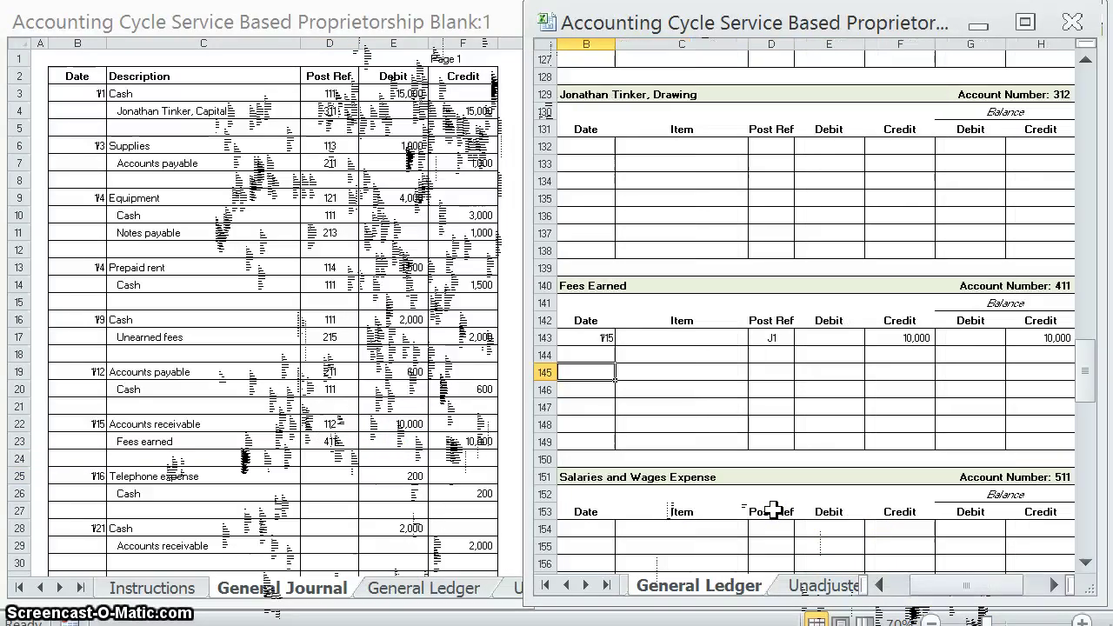
scroll(809, 464, down, 3)
scroll(809, 464, down, 12)
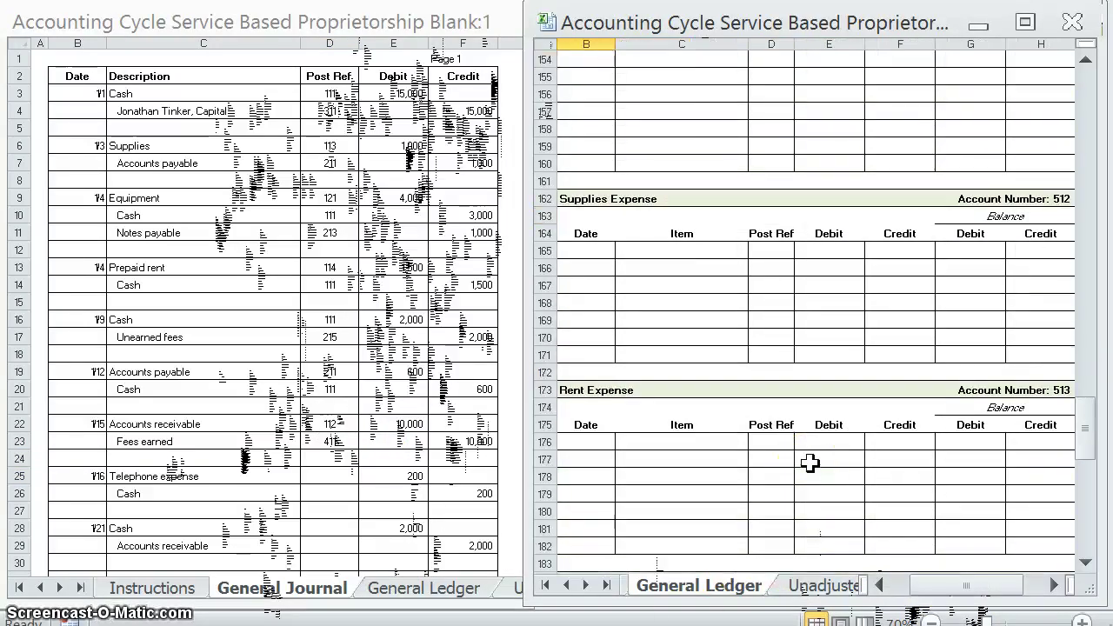
click(599, 322)
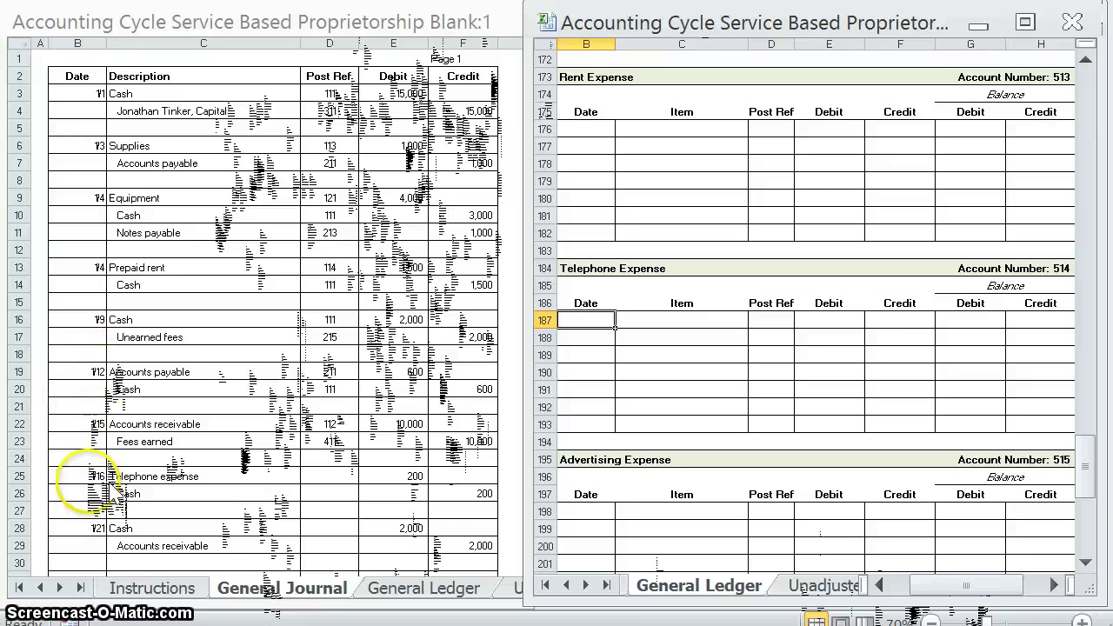
text(1/16)
key(Tab)
key(Tab)
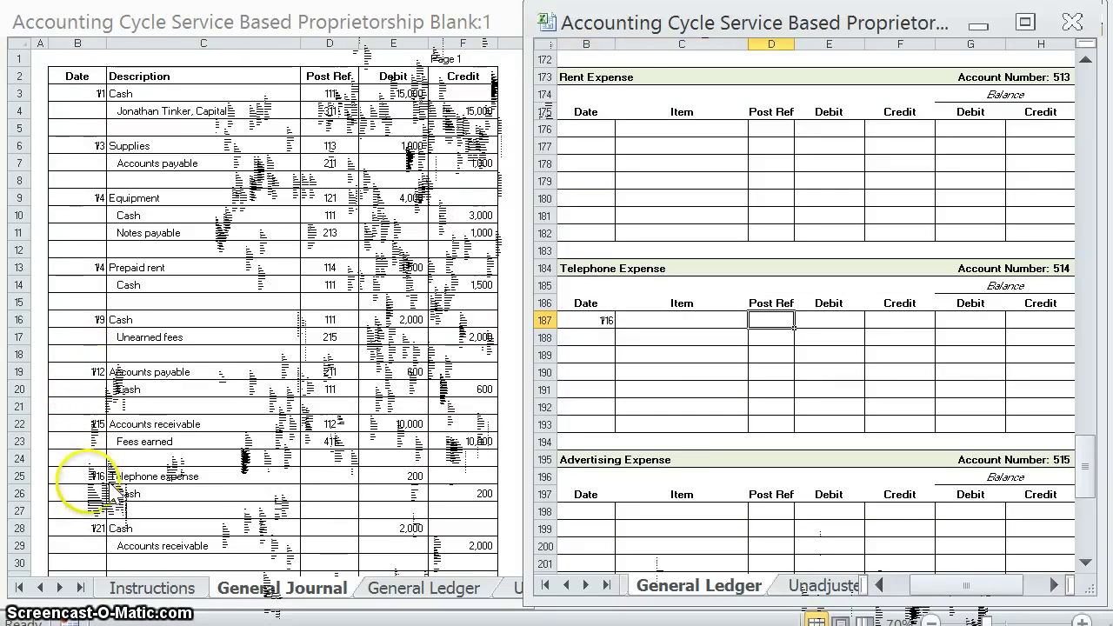
text(J1)
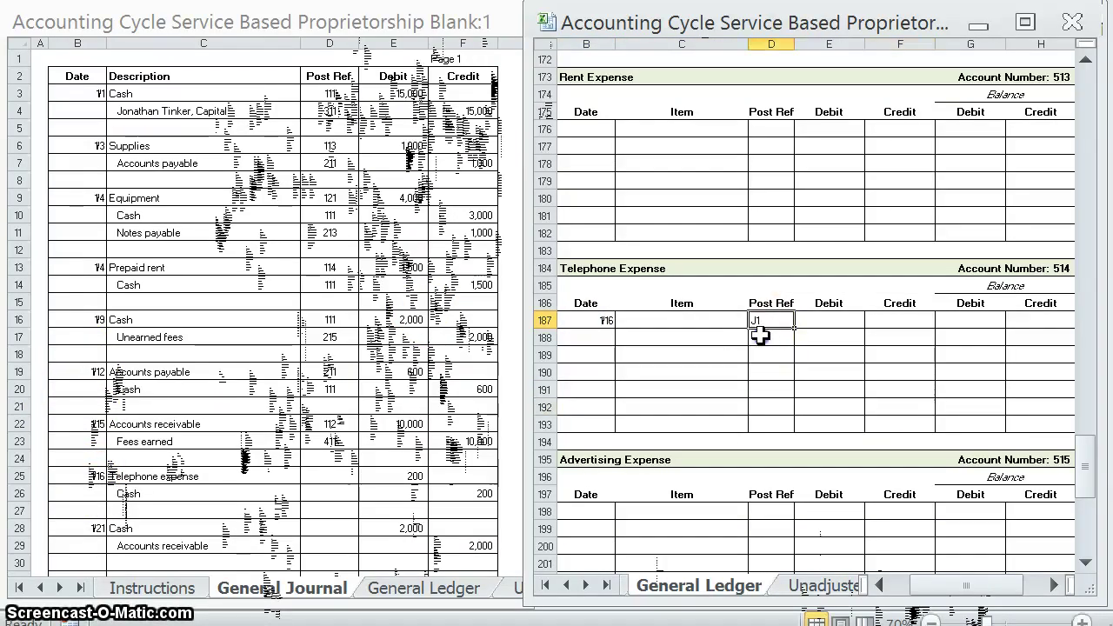
drag(762, 321, 767, 391)
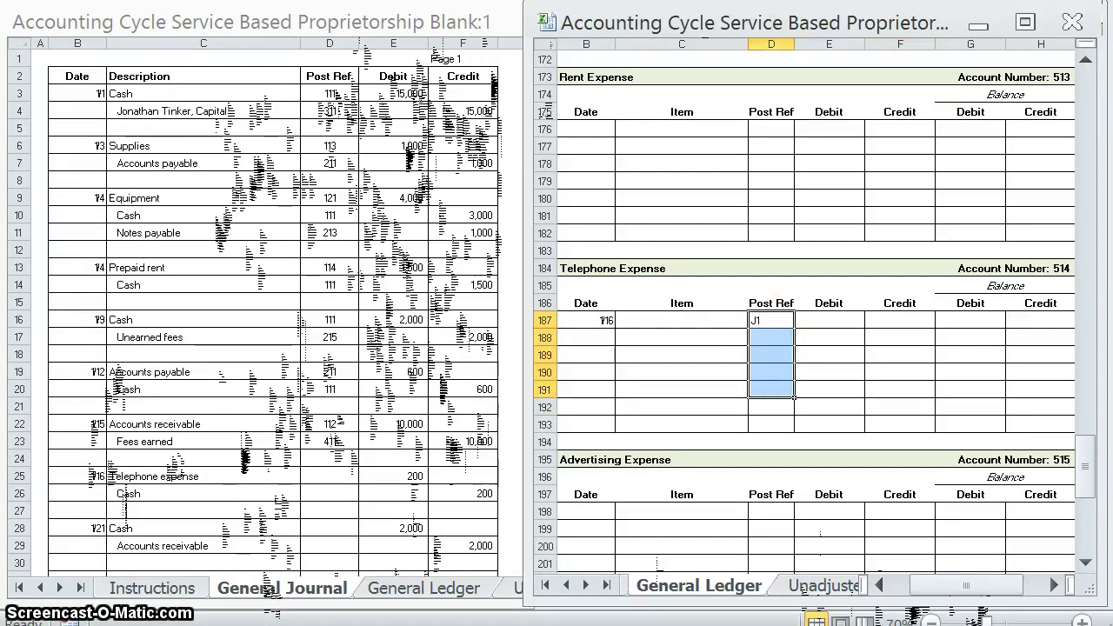
Post a 200 debit and 200 debit balance to the 1/16 Telephone Expense entry, and enter post reference 514 beside its General Journal line
click(344, 475)
click(833, 319)
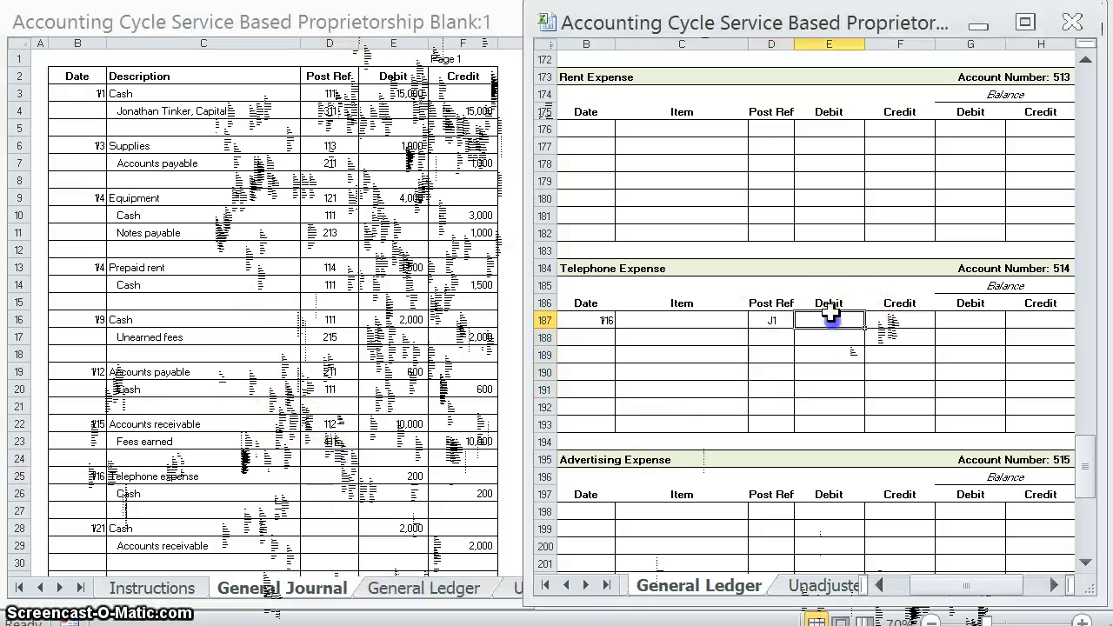
text(200)
key(Tab)
key(Tab)
text(200)
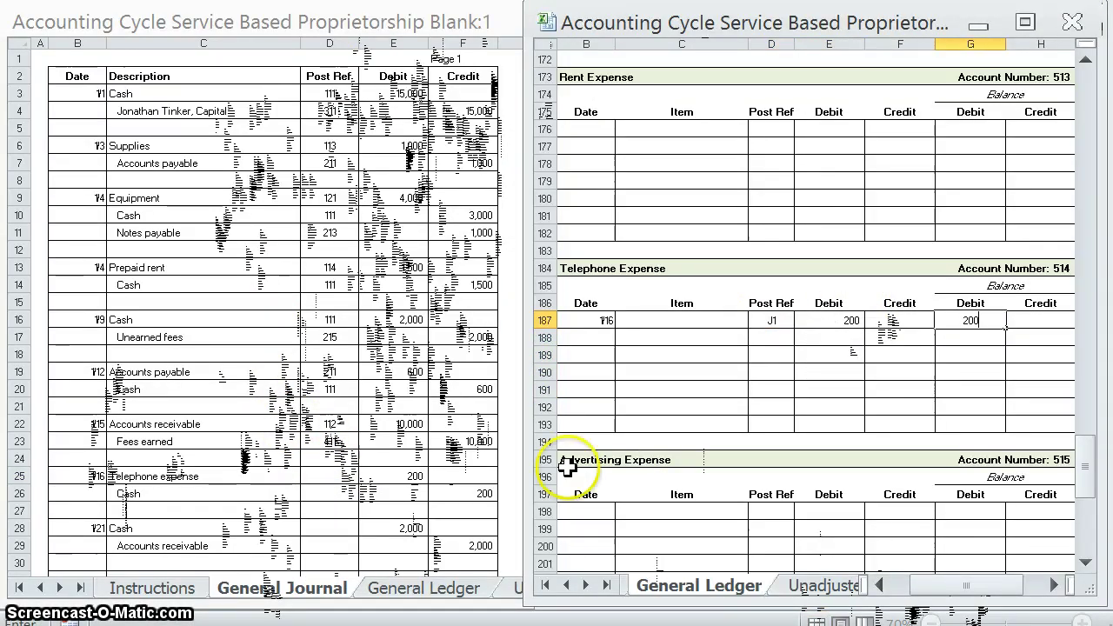
click(870, 357)
click(361, 508)
click(315, 471)
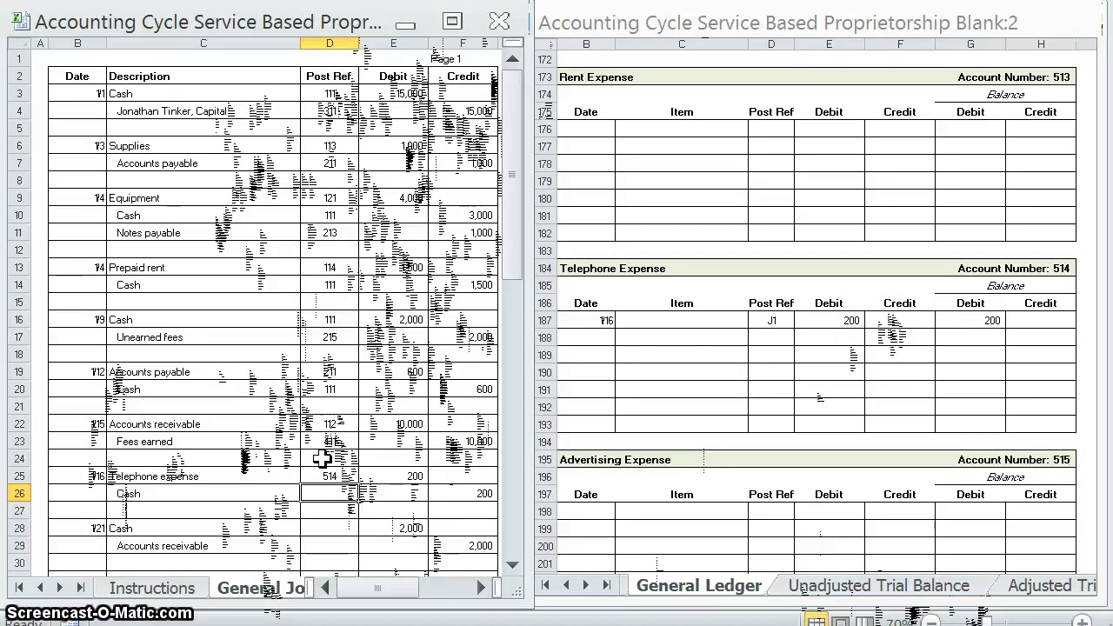
Enter the missing date 1/12 on the 600 credit entry in the Cash ledger
click(812, 318)
scroll(800, 318, up, 20)
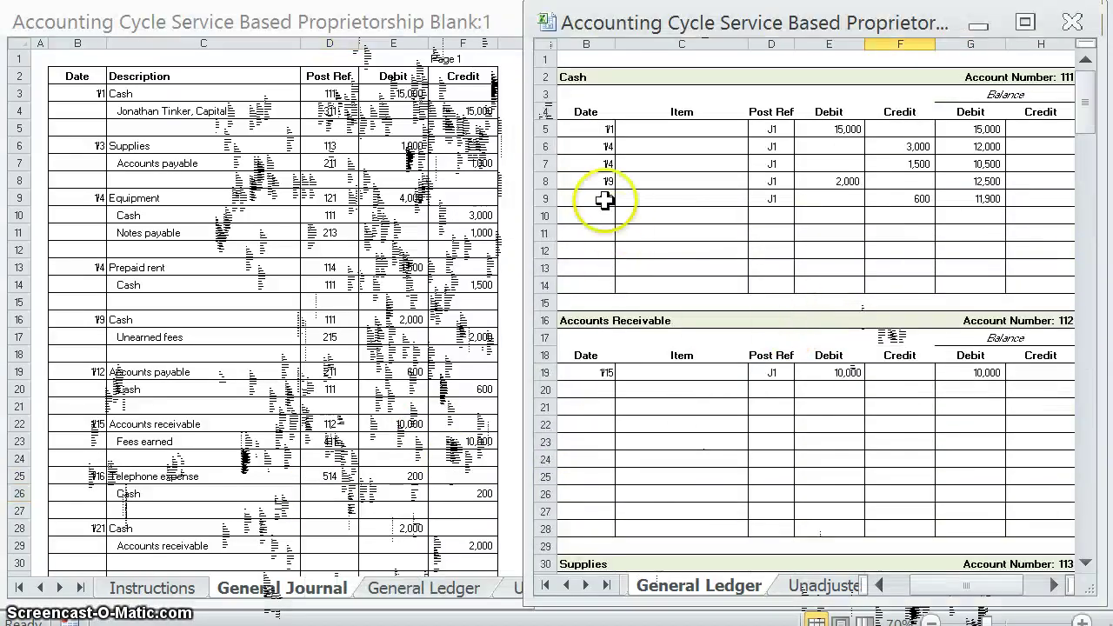
text(1/12)
key(Return)
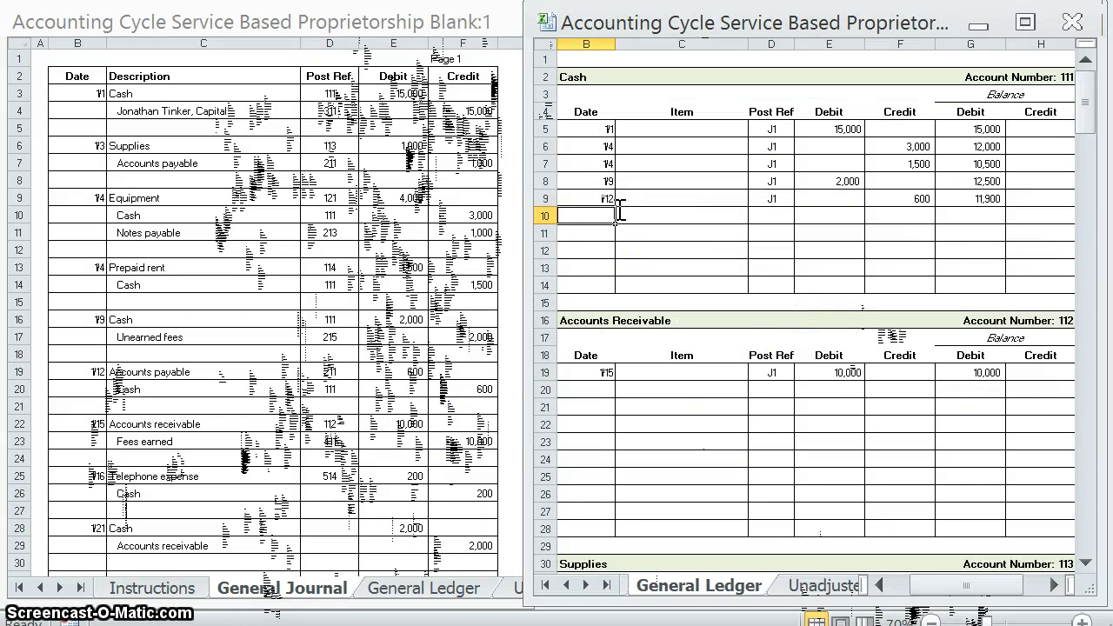
Post the 1/16 entry to the Cash ledger with post reference J1, a 200 credit and an 11,700 debit balance
key(Tab)
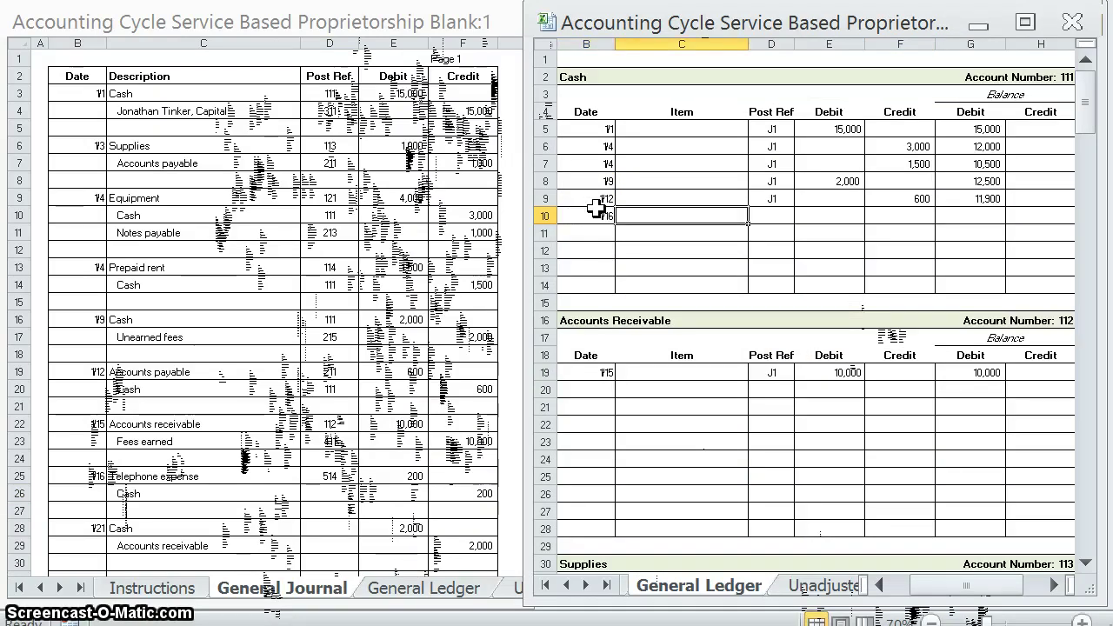
key(Tab)
key(Tab)
key(Tab)
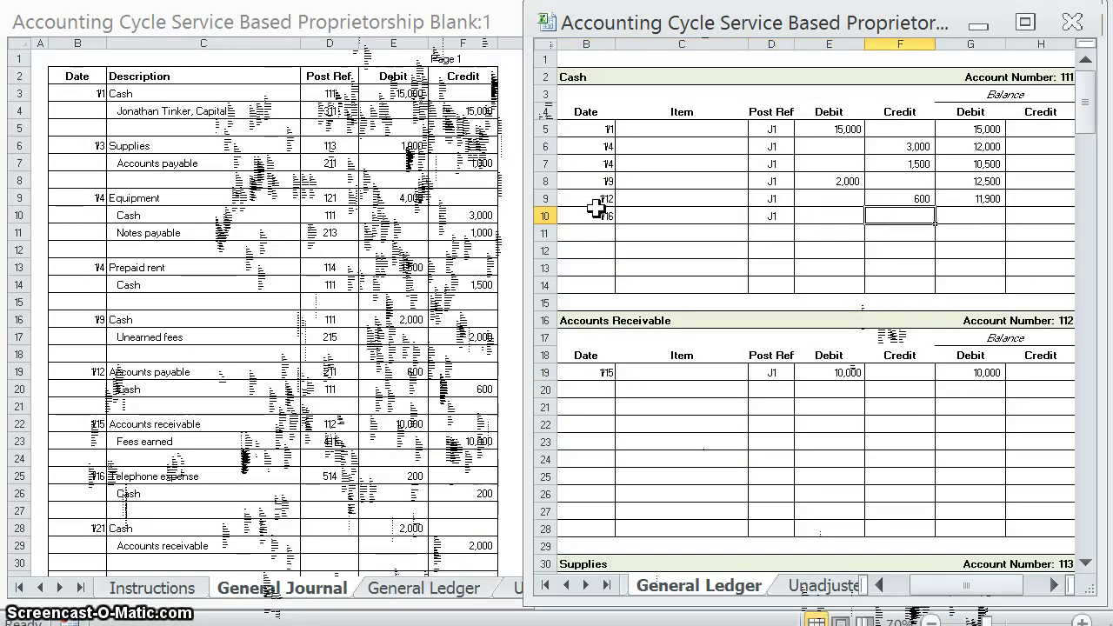
text(200)
key(Tab)
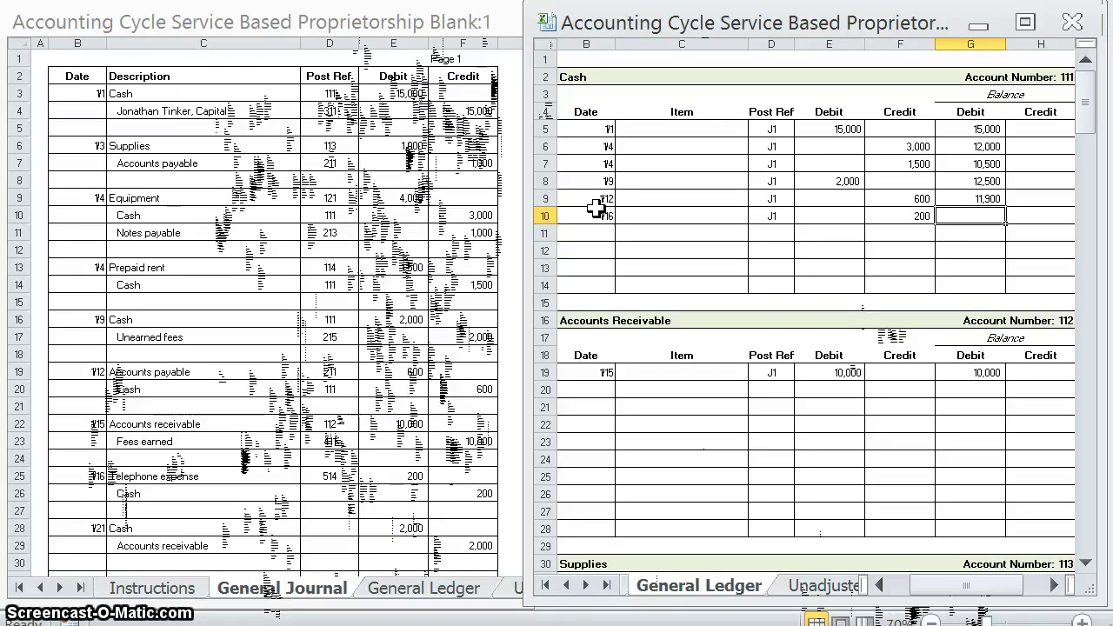
text(11700)
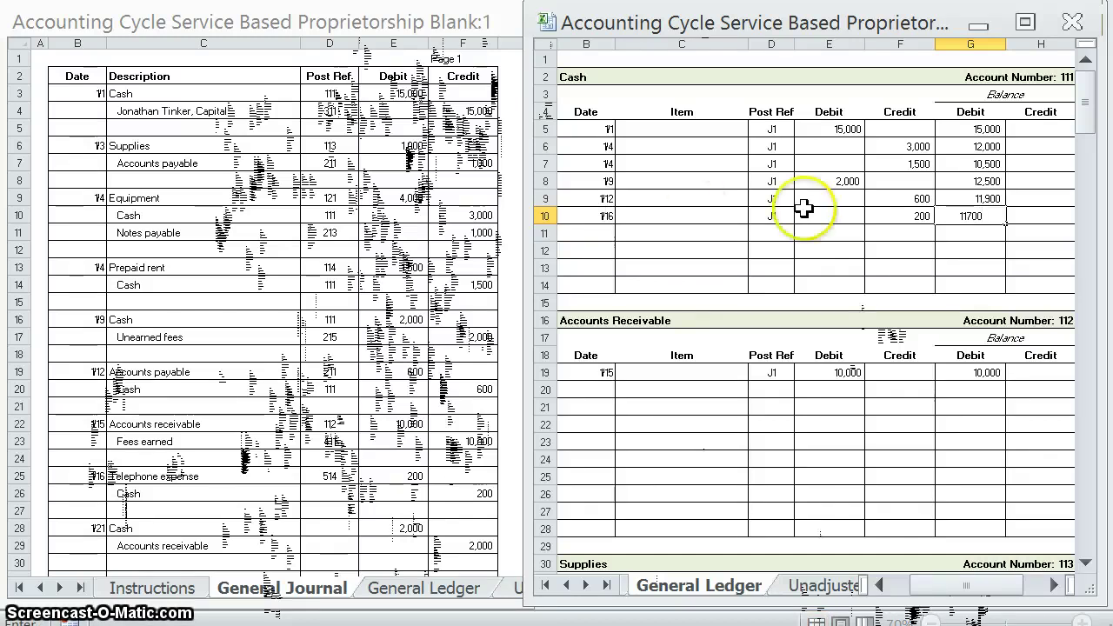
click(873, 266)
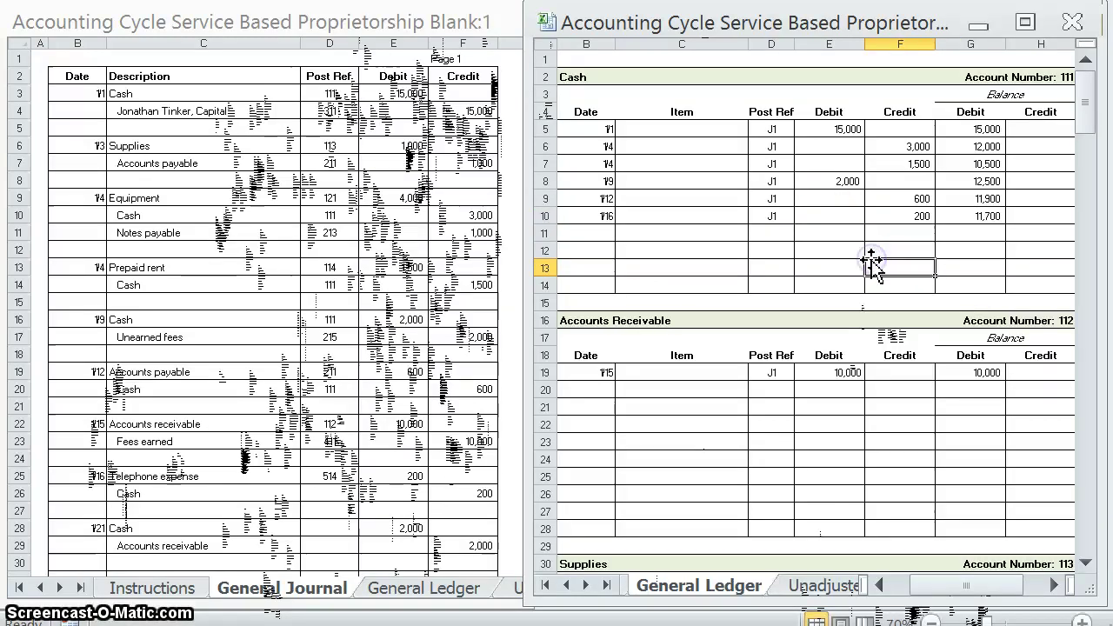
Enter post reference 111 beside the Cash line of the 1/16 entry in the General Journal
click(332, 522)
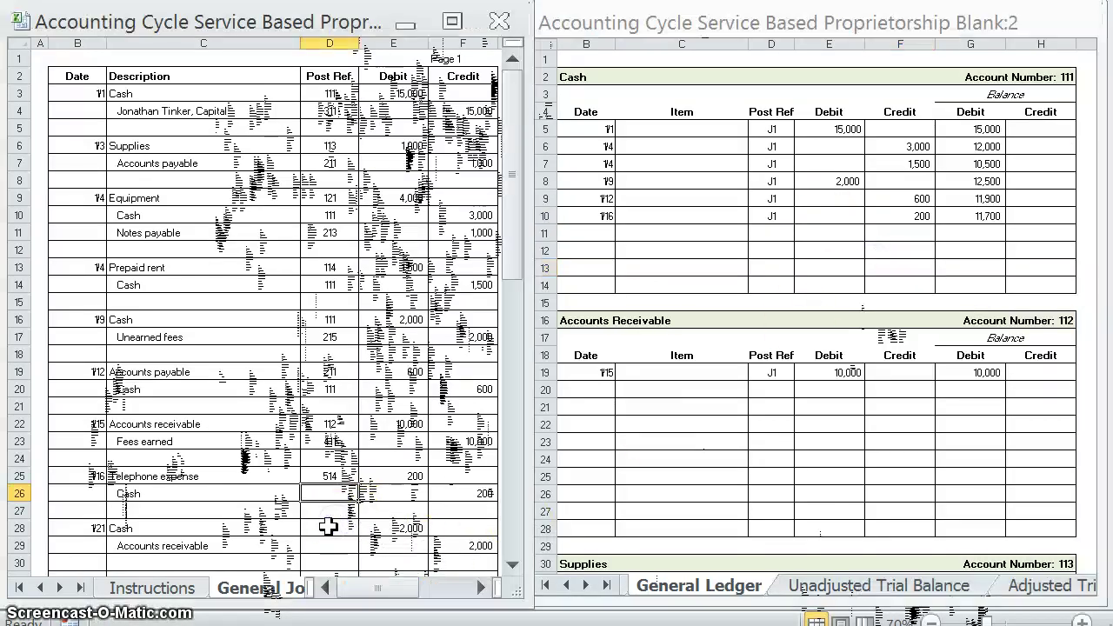
click(337, 489)
text(11)
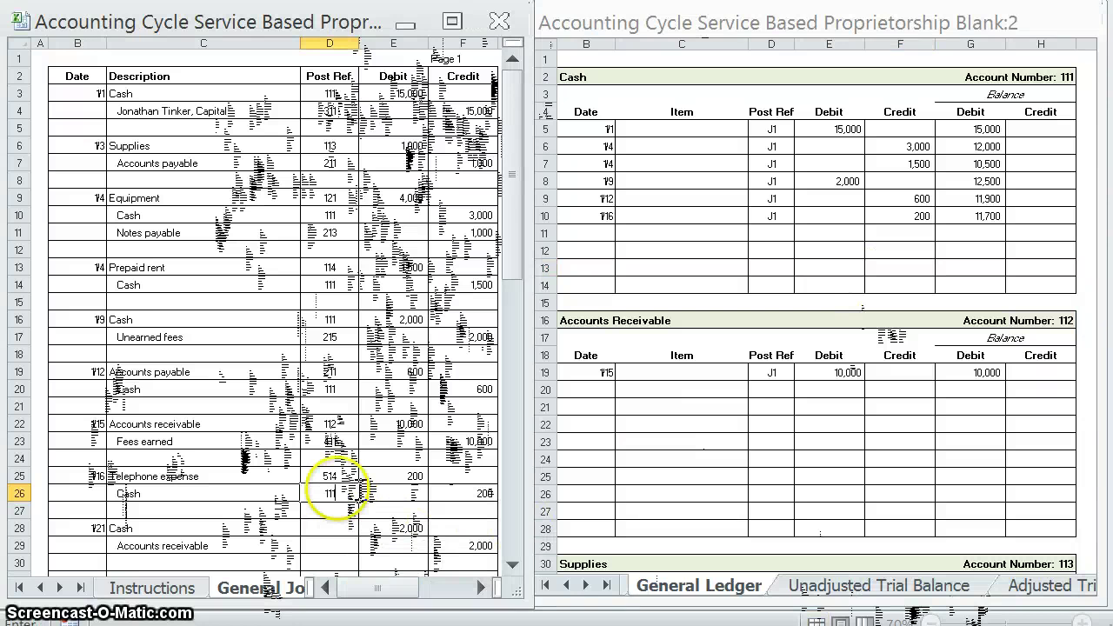
text(1)
click(339, 526)
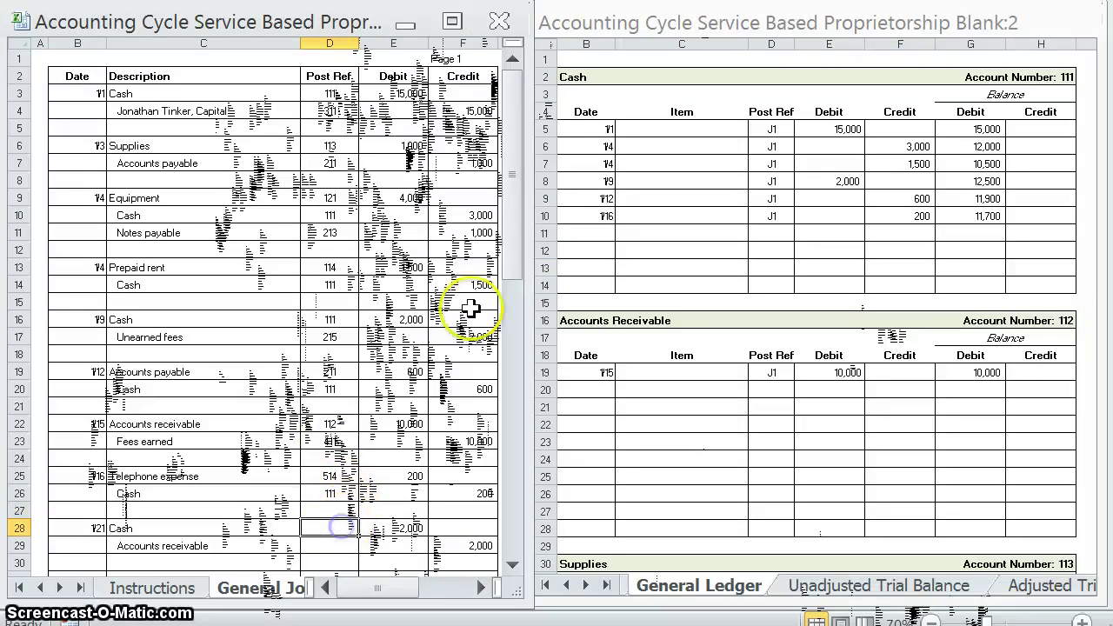
Add a 1/21 entry to the Cash ledger with post reference J1 and a 2,000 debit
click(594, 233)
text(1)
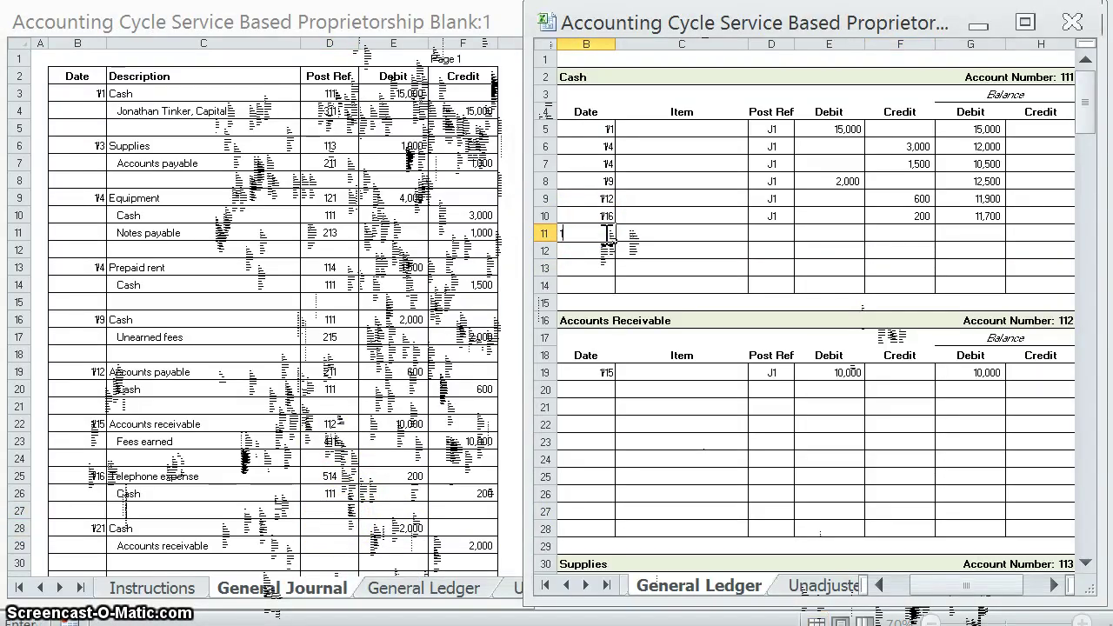
text(/21)
key(Tab)
key(Tab)
text(J1)
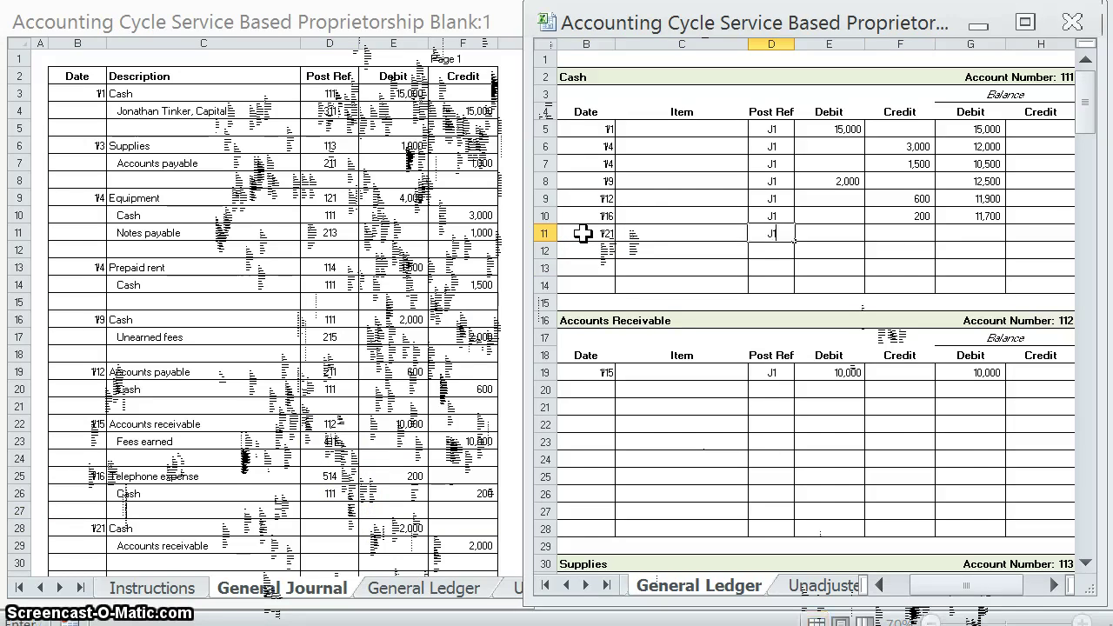
key(Tab)
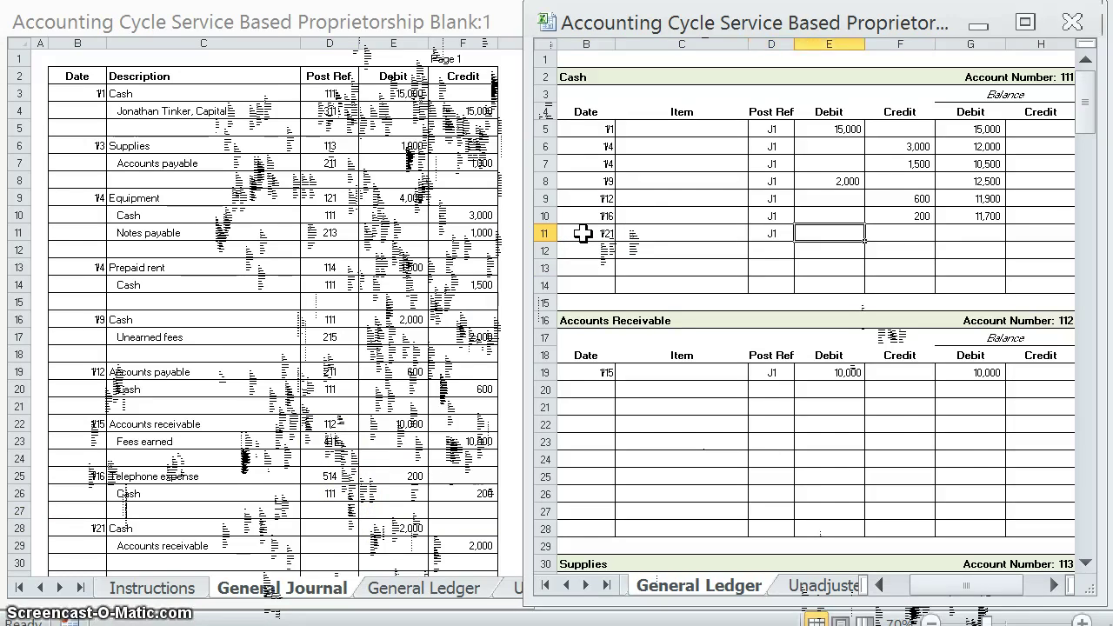
text(2000)
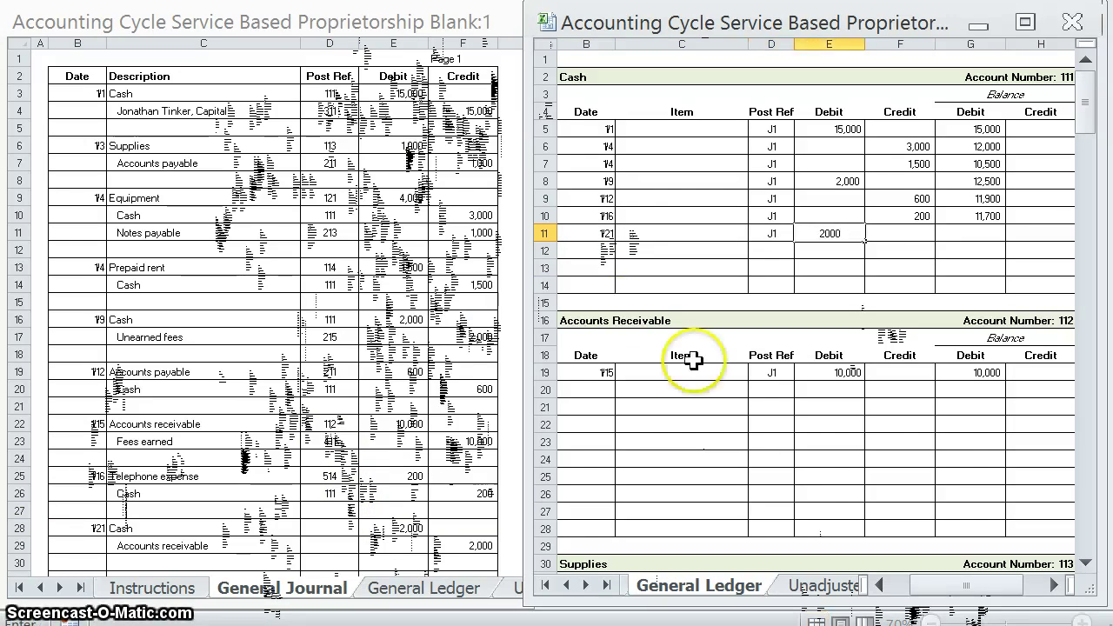
click(901, 269)
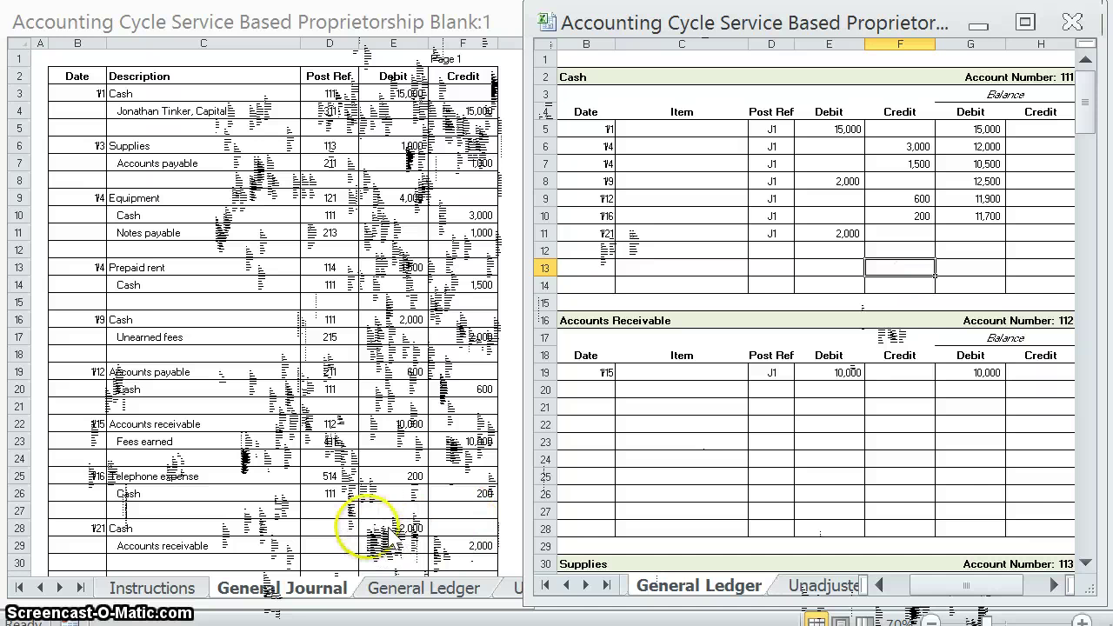
Enter a debit balance of 13,700 for the 1/21 entry in the Cash ledger
click(331, 527)
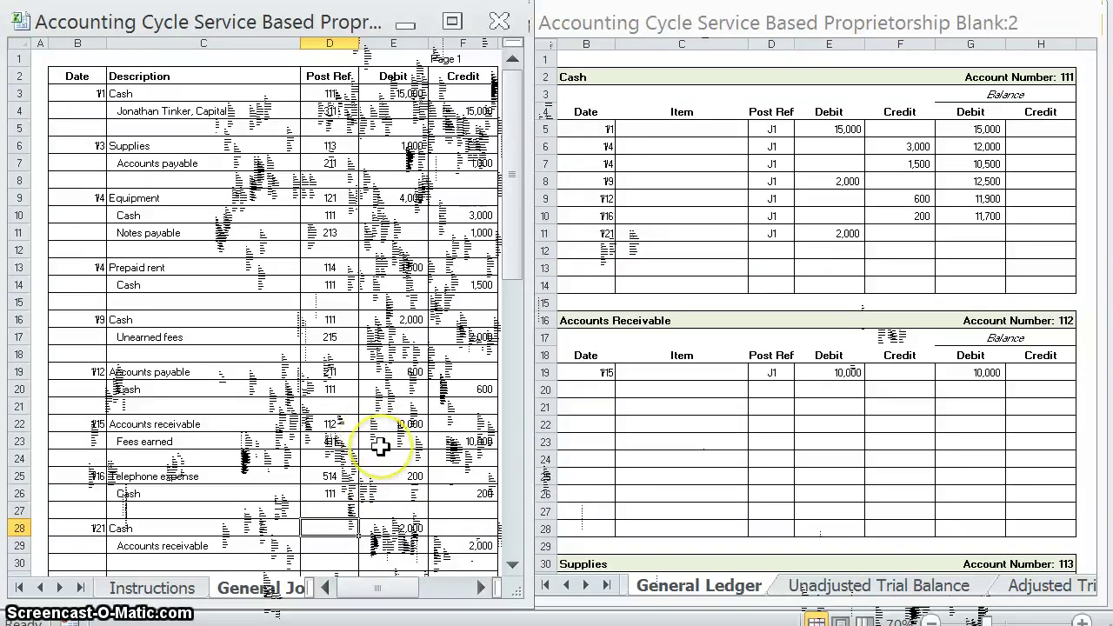
click(891, 242)
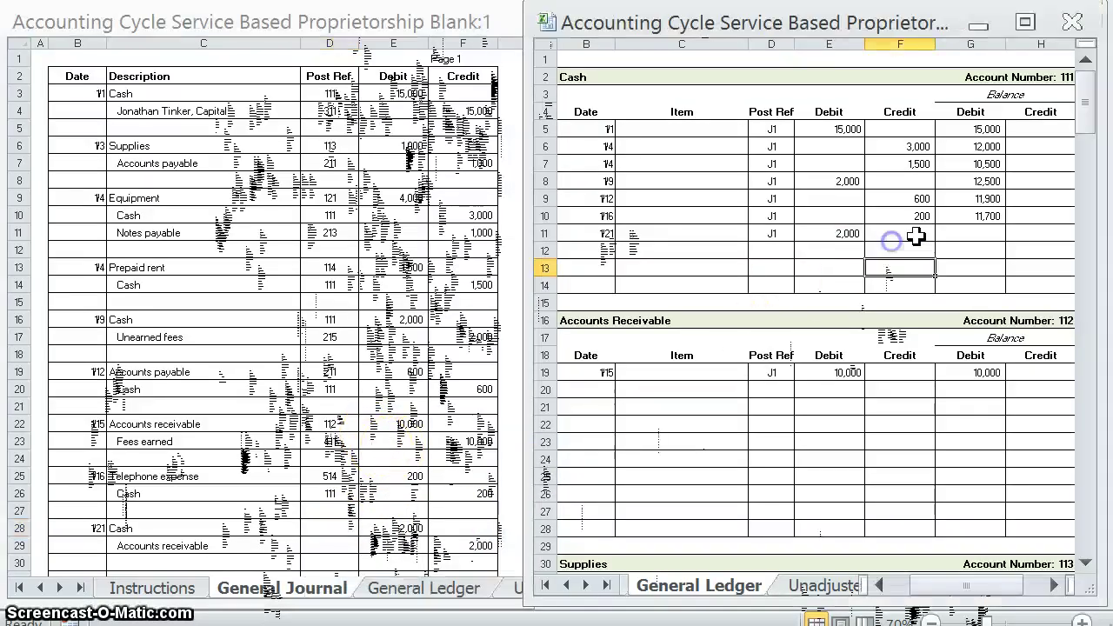
click(974, 233)
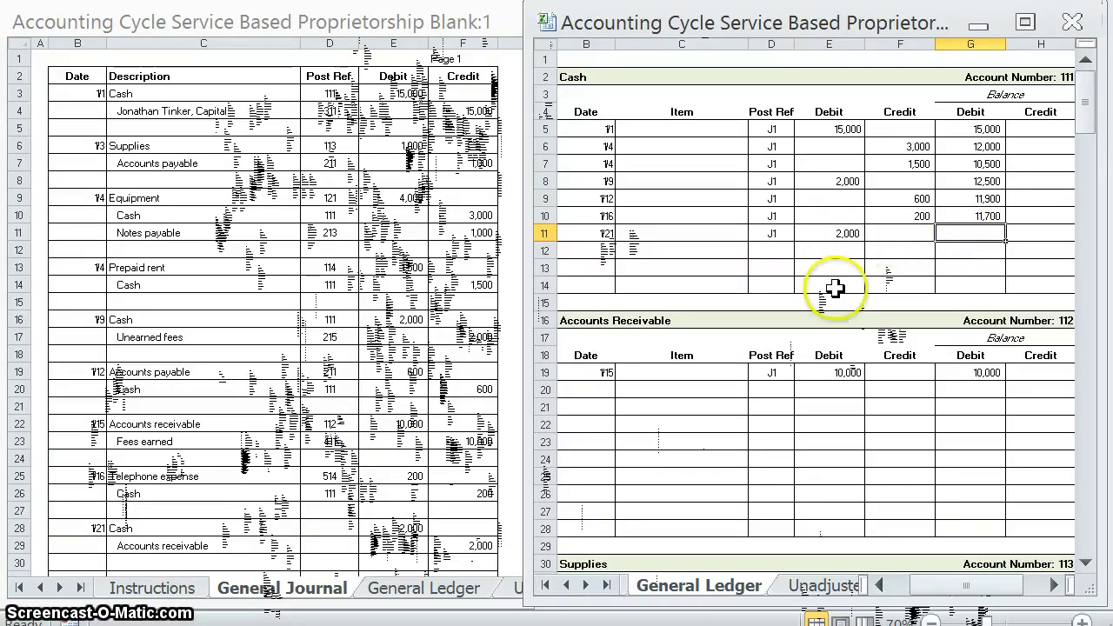
text(13700)
key(Return)
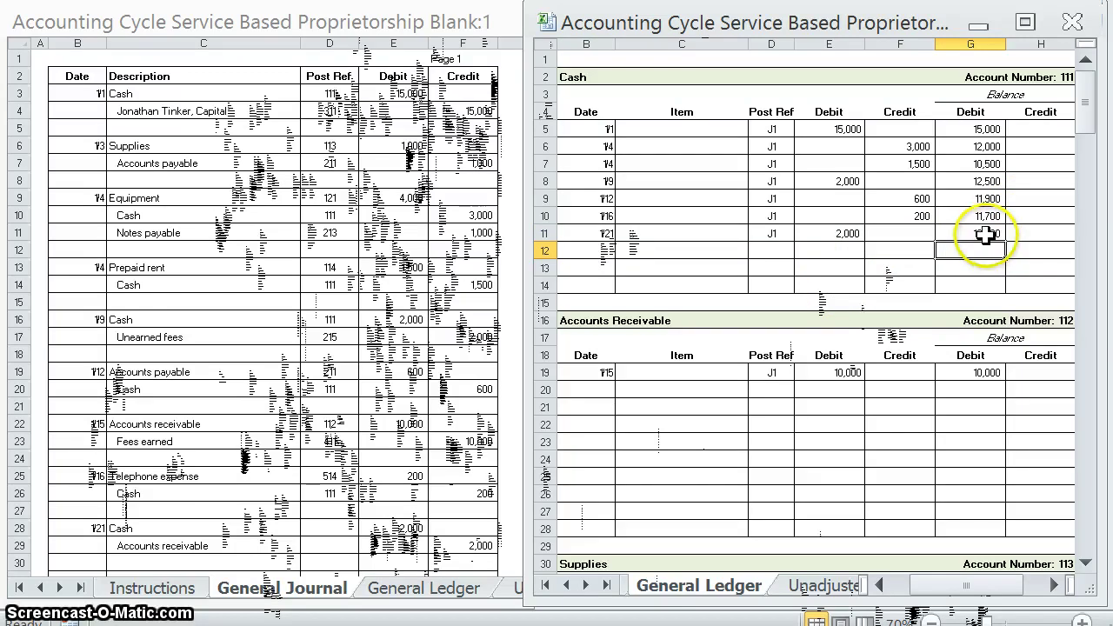
Enter post reference 111 beside the Cash line of the 1/21 entry in the General Journal
click(307, 526)
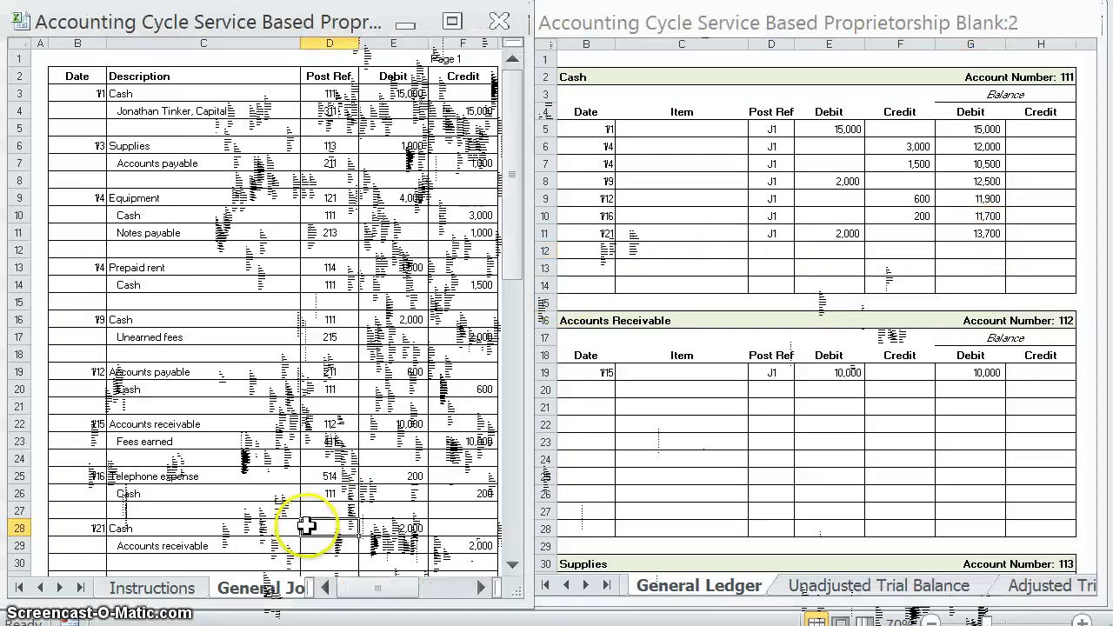
text(111)
key(Return)
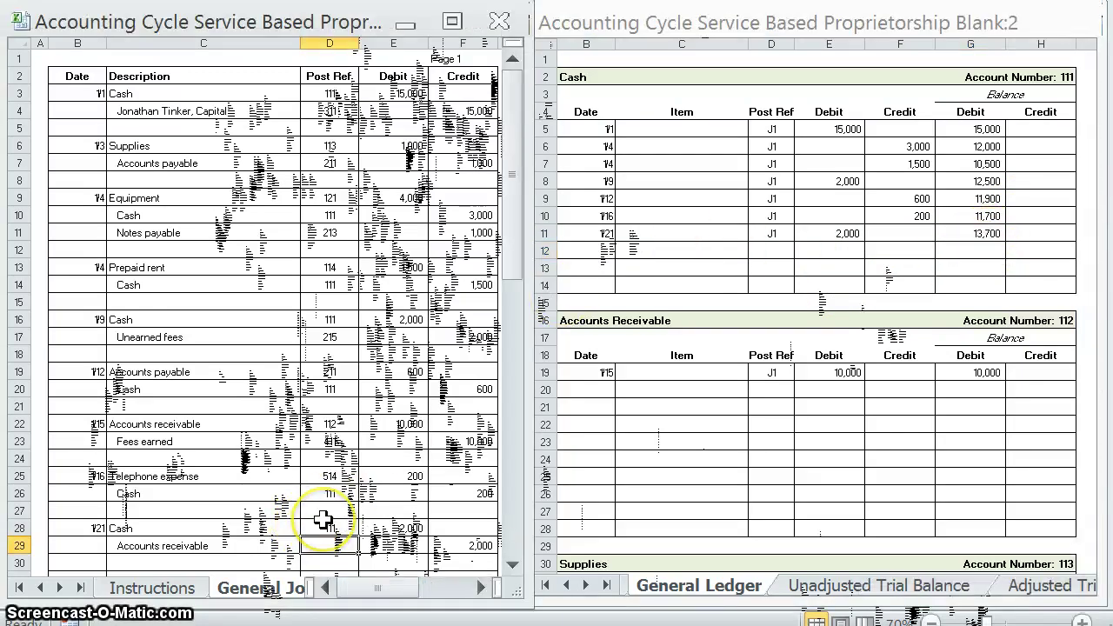
Enter date 1/21 and post reference J1 in the second row of the Accounts Receivable ledger
scroll(323, 519, down, 3)
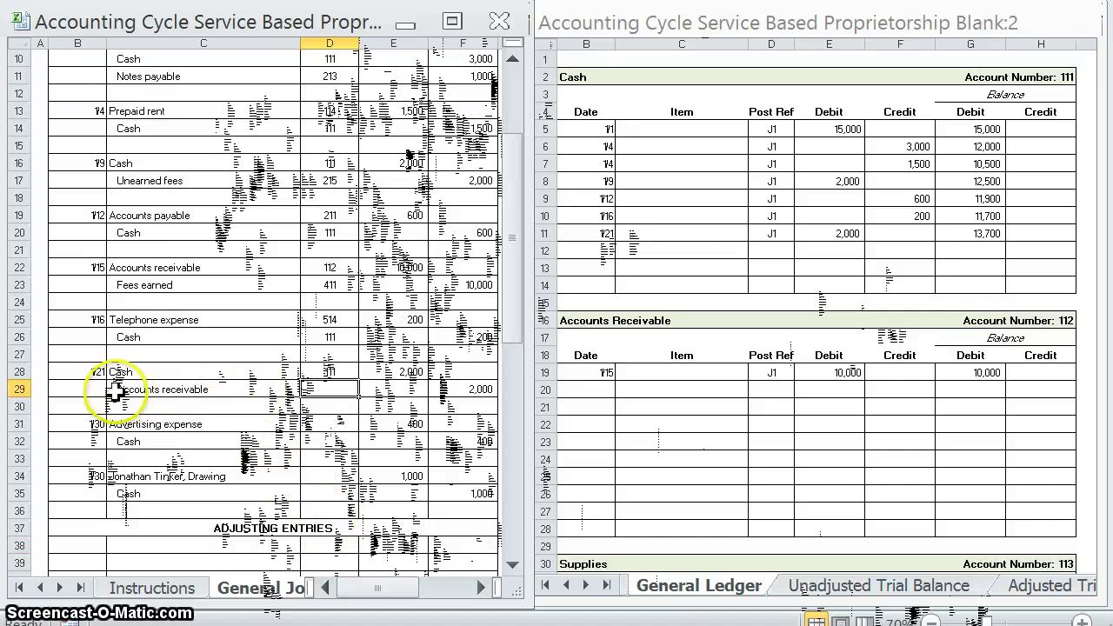
click(594, 392)
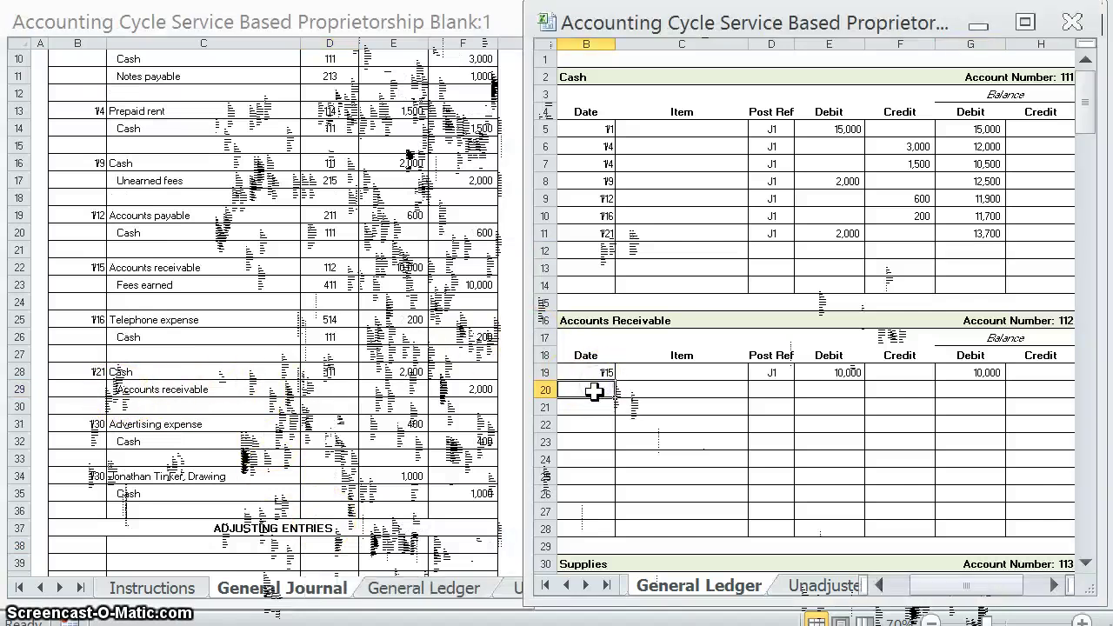
text(1)
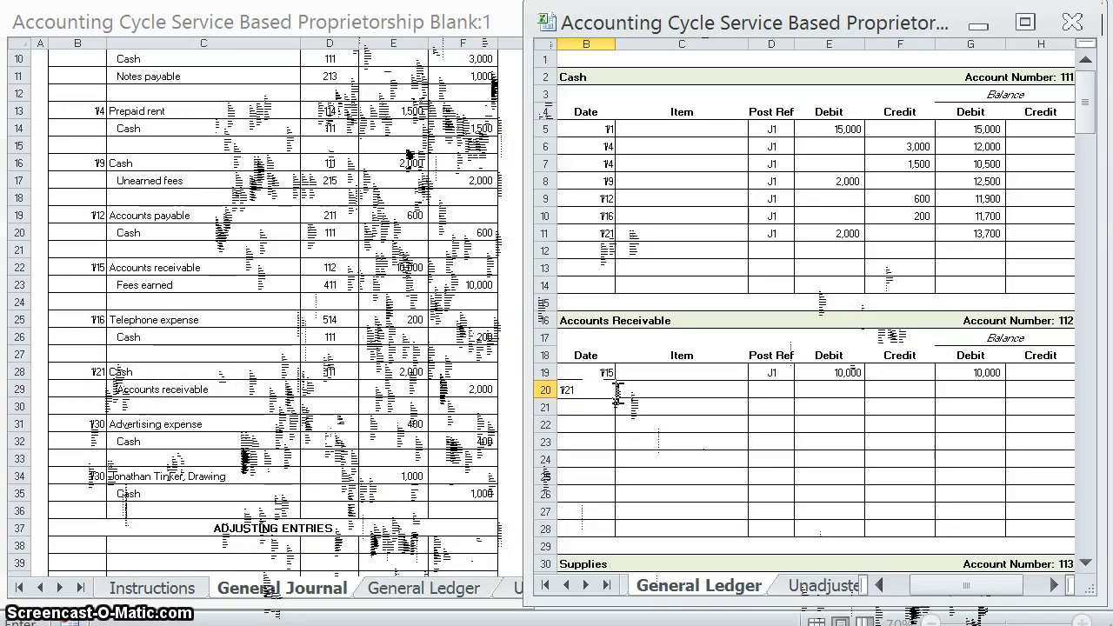
text(/21)
key(Tab)
key(Tab)
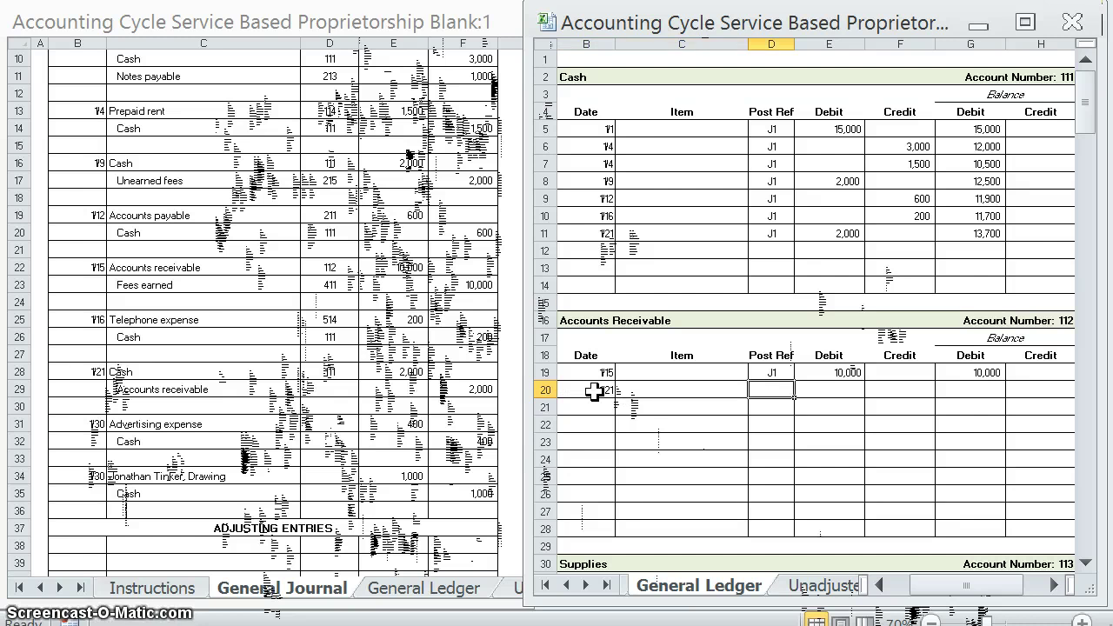
text(J1)
key(Tab)
Post a 2,000 credit and 8,000 debit balance to the 1/21 Accounts Receivable entry, and enter post reference 112 beside its General Journal line
key(Tab)
text(2,0)
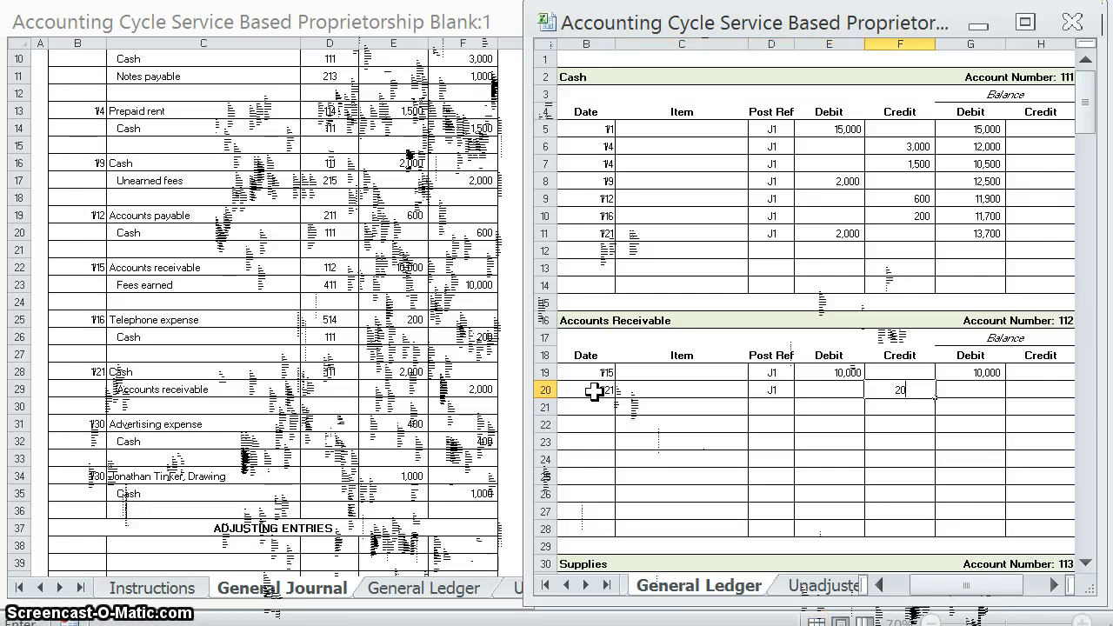
text(00)
key(Tab)
text(8,)
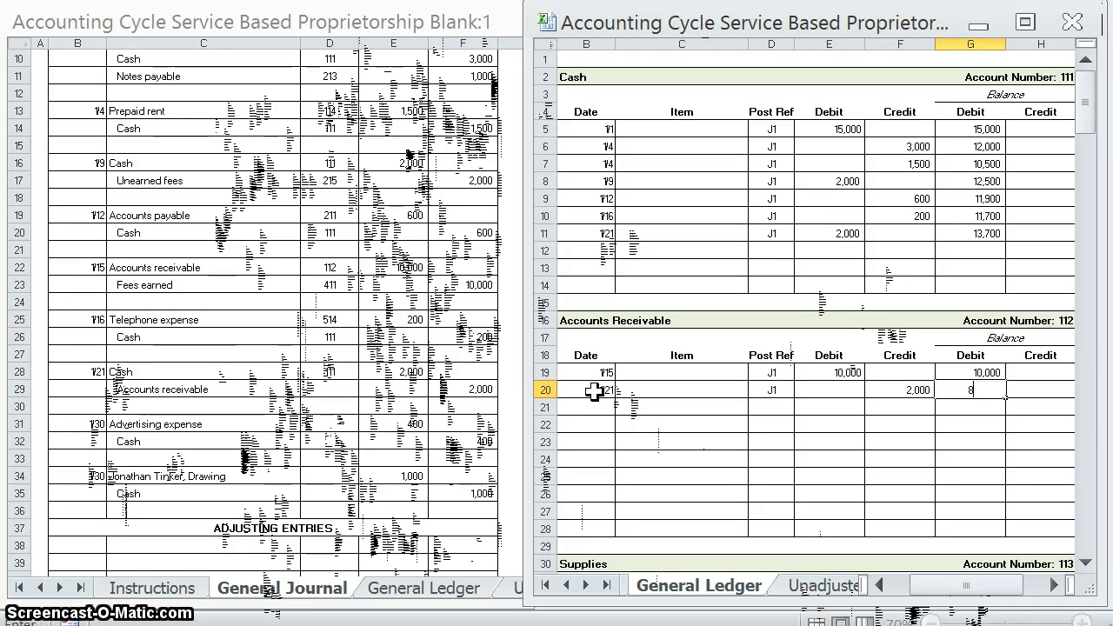
text(000)
key(Return)
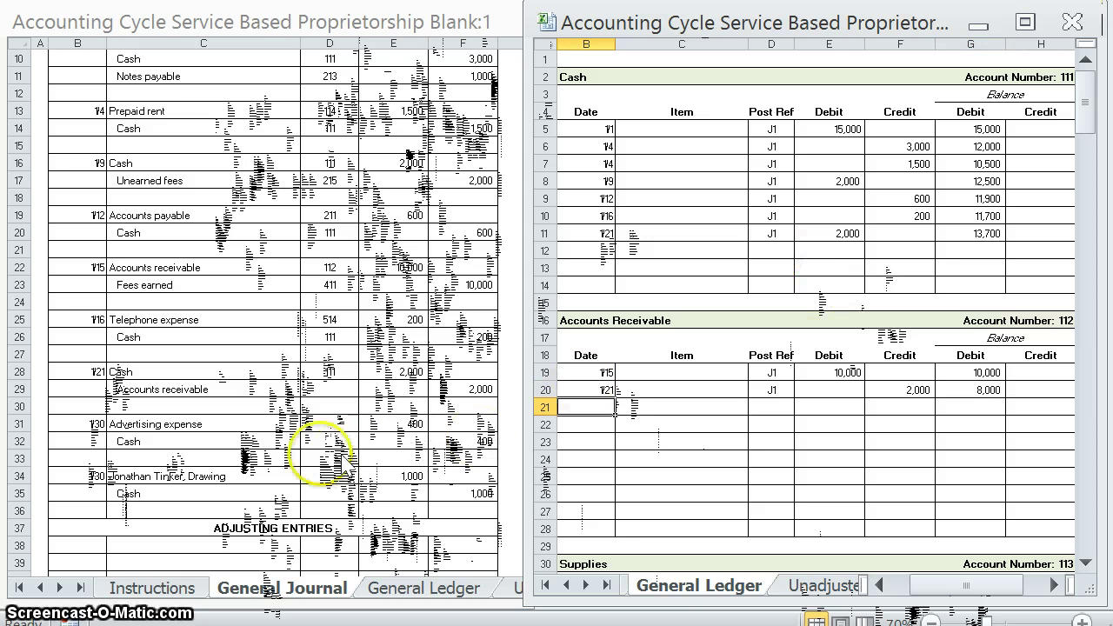
click(317, 391)
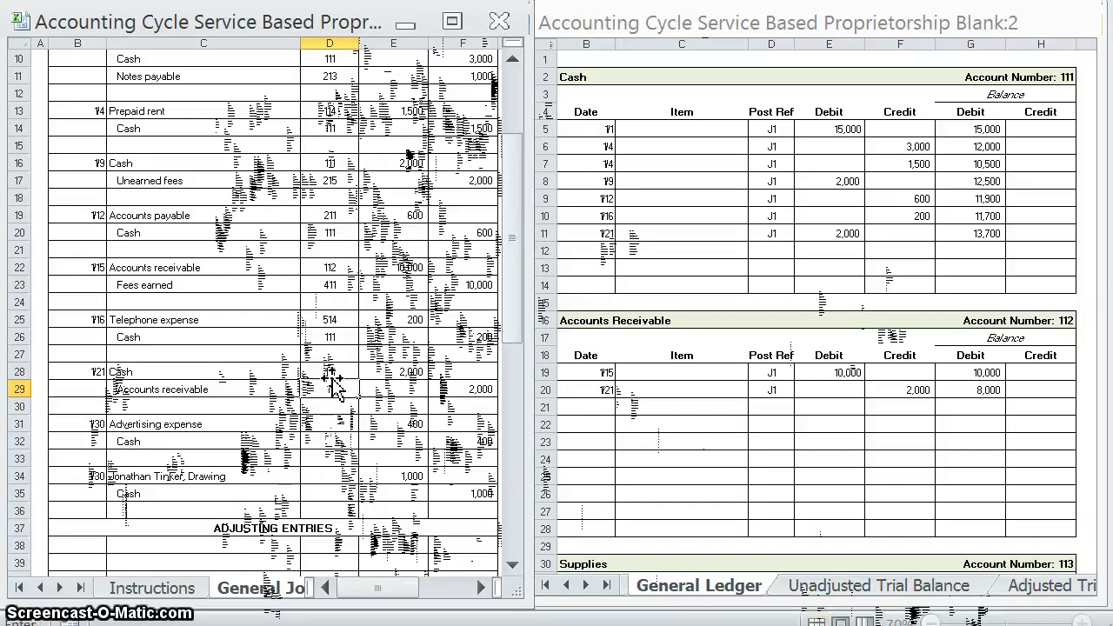
click(312, 419)
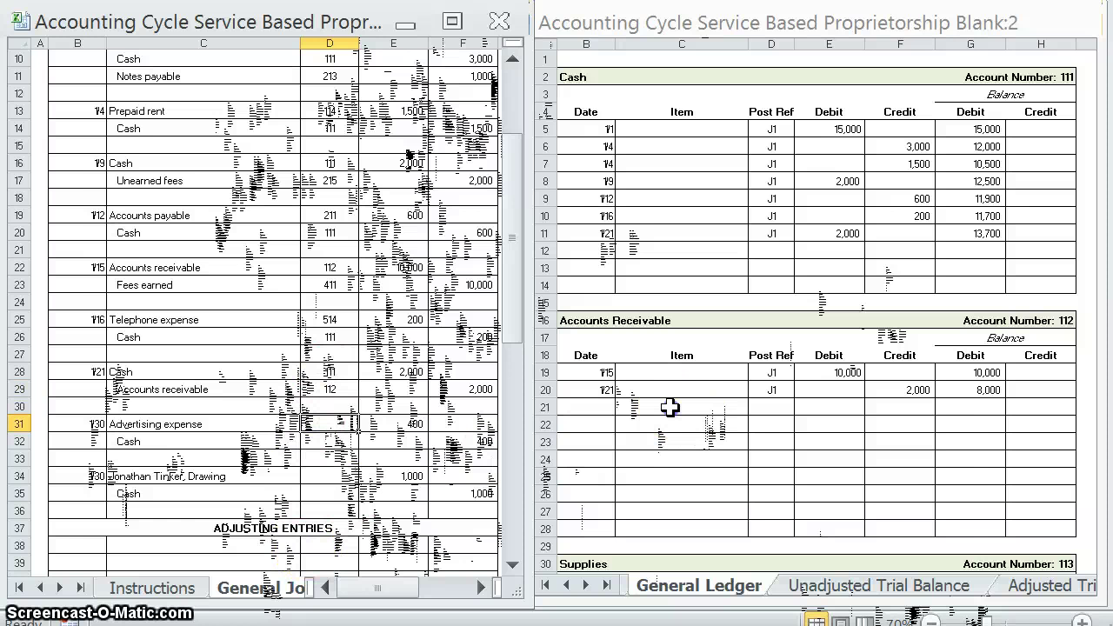
Enter date 1/30 and a centered post reference J1 in the first row of the Advertising Expense ledger
click(668, 407)
scroll(668, 407, down, 20)
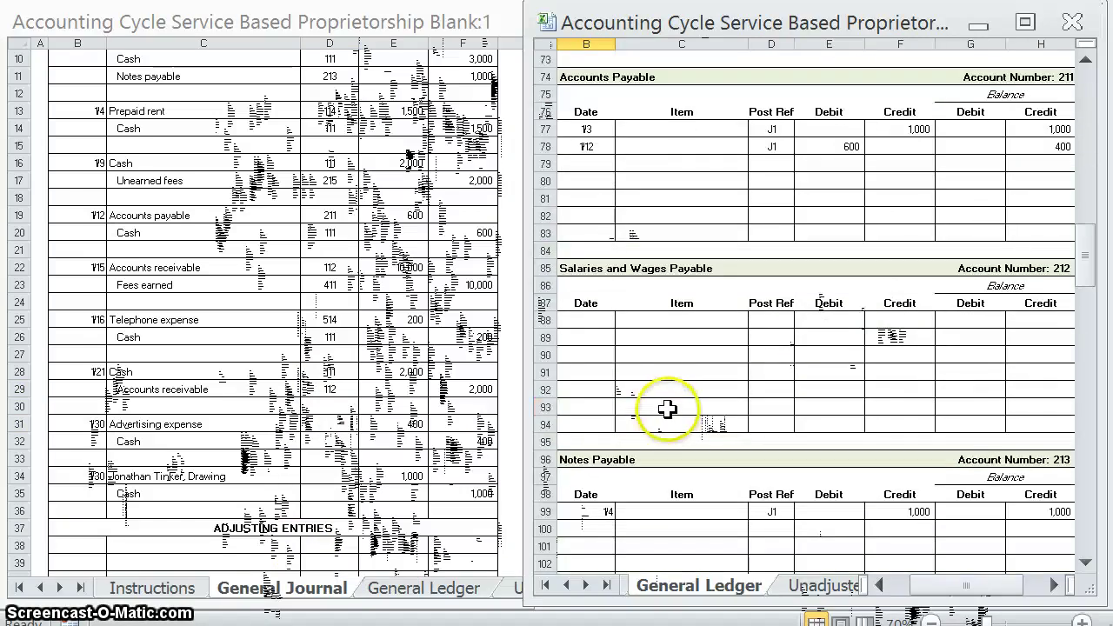
scroll(668, 407, down, 20)
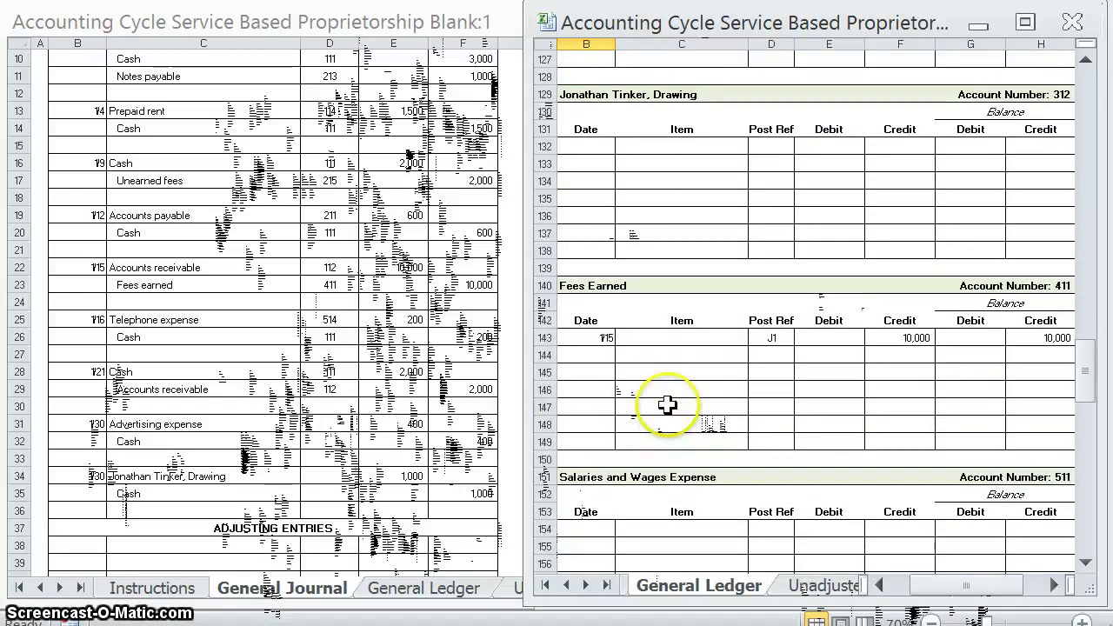
scroll(666, 406, down, 9)
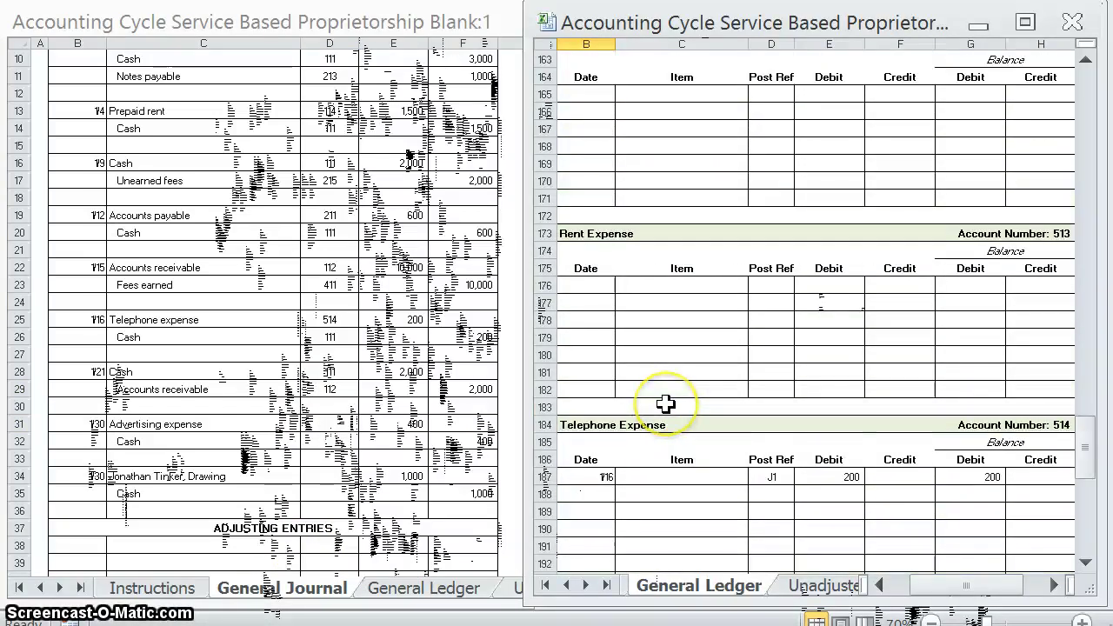
scroll(665, 403, down, 6)
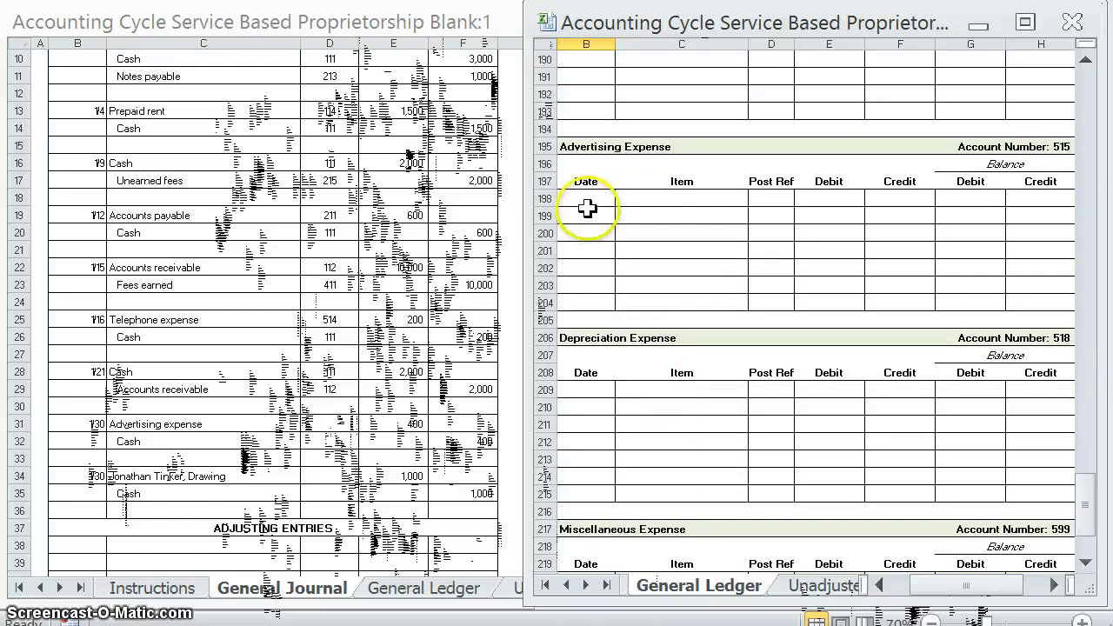
click(591, 202)
text(1)
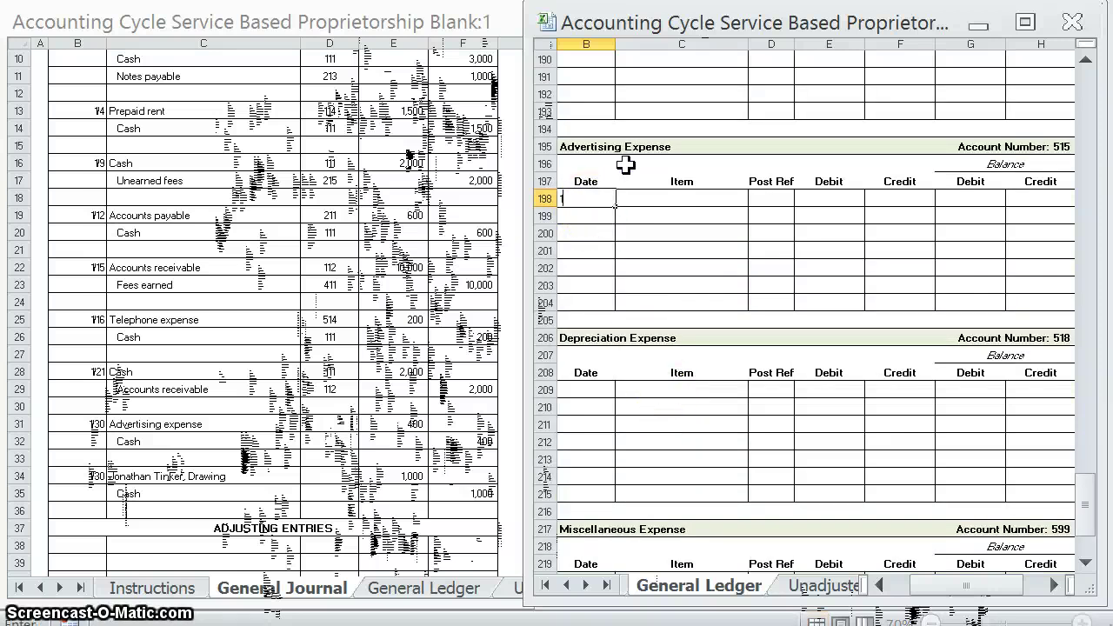
text(/30)
key(Tab)
key(Tab)
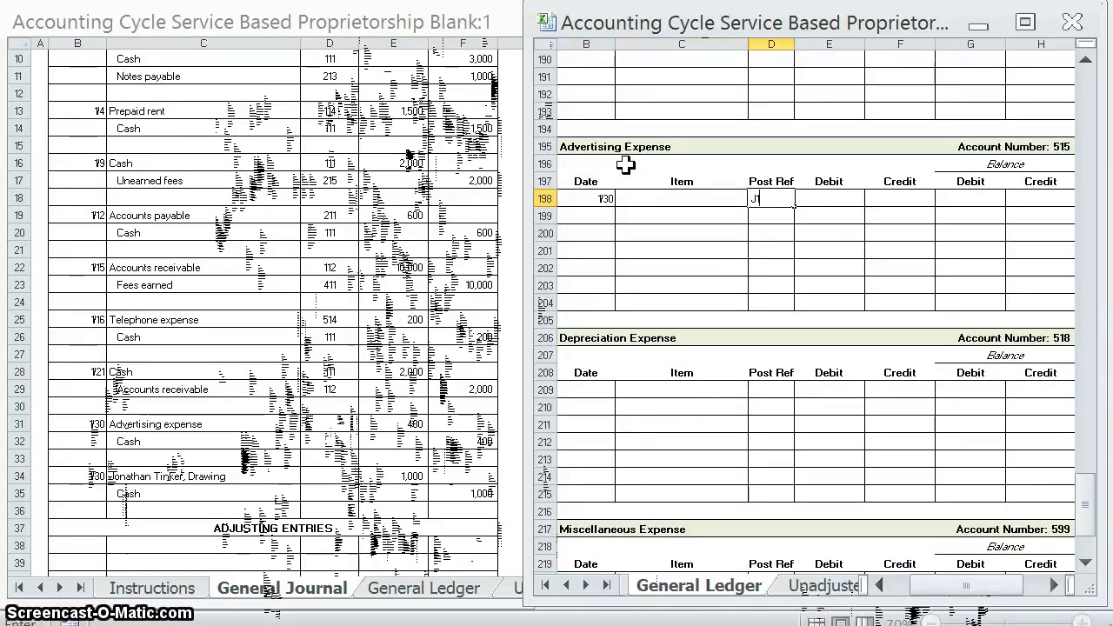
drag(771, 201, 770, 261)
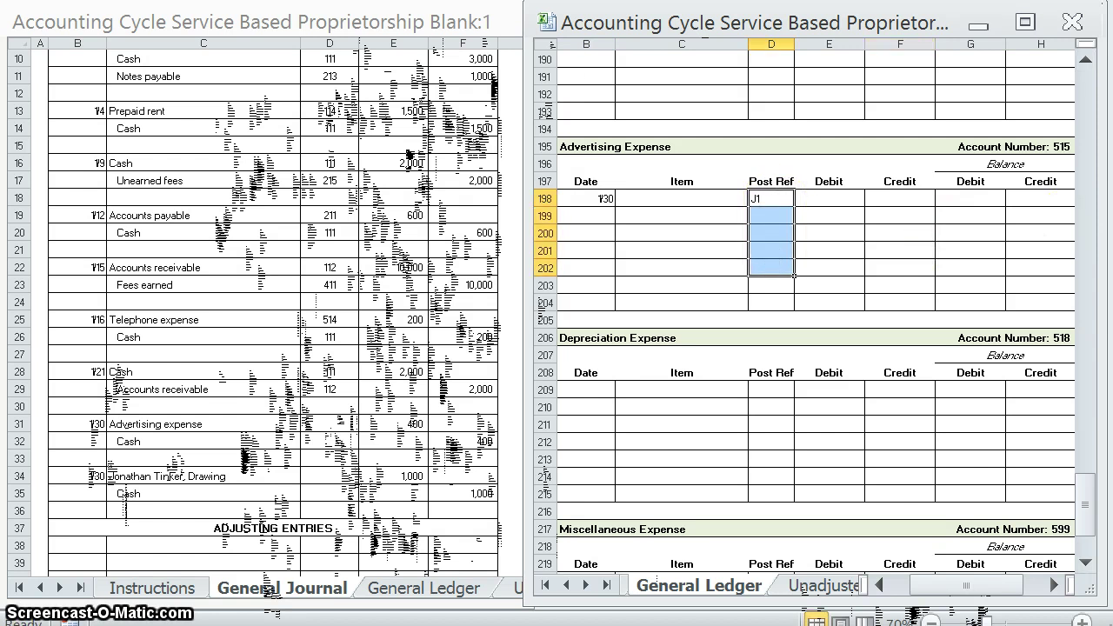
click(924, 235)
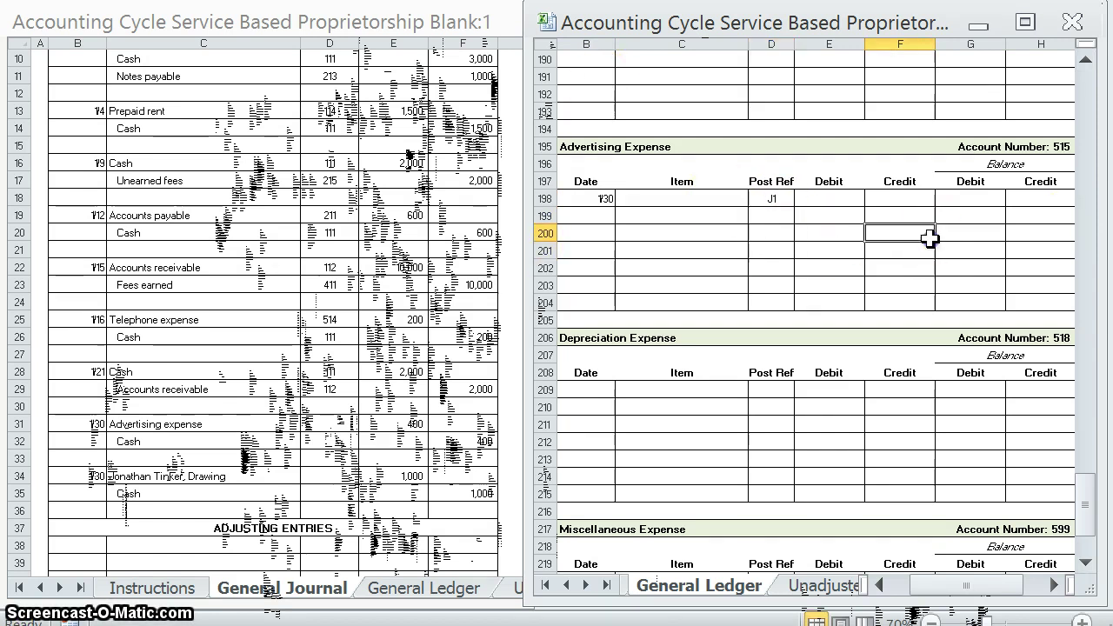
Post a 400 debit and 400 debit balance to Advertising Expense, and enter post reference 515 beside its General Journal line
click(850, 197)
text(400)
key(Tab)
key(Tab)
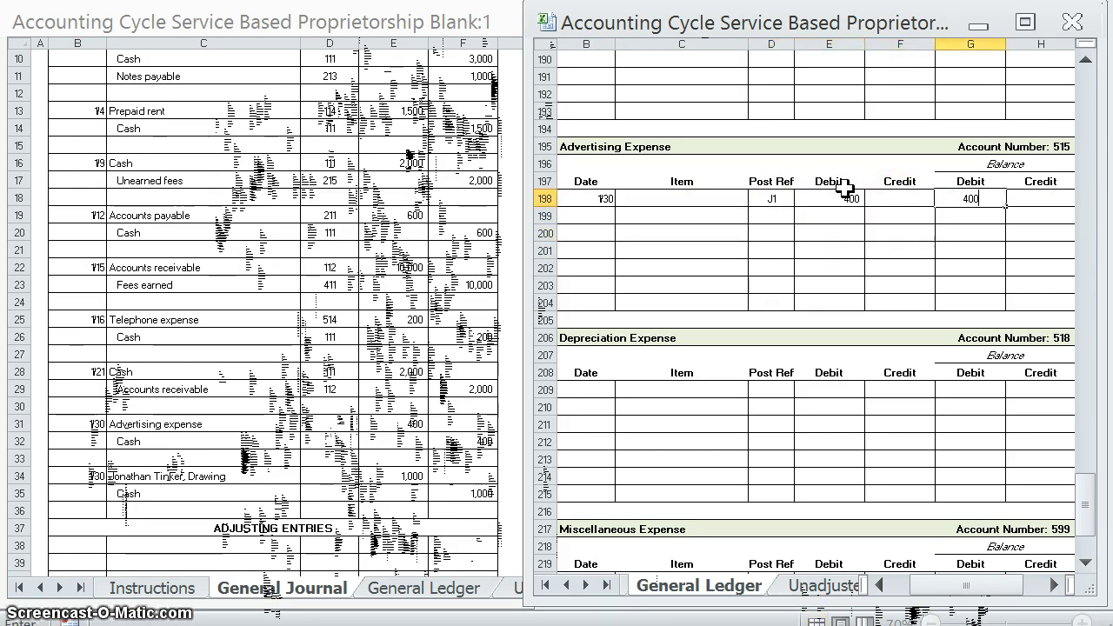
click(322, 424)
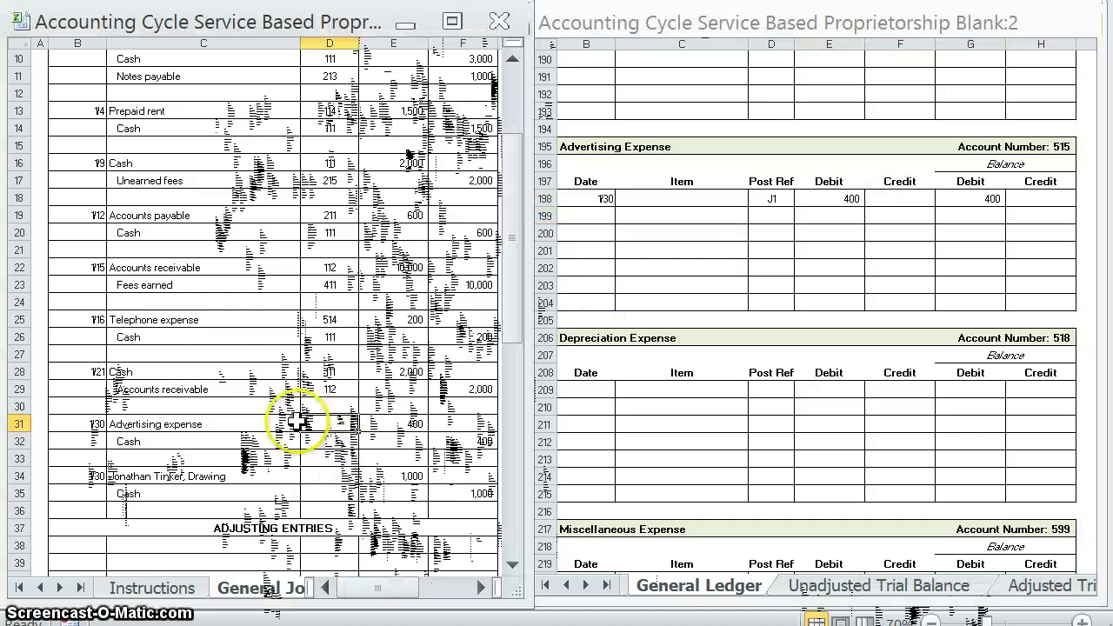
Enter date 1/30 and post reference J1 in the row below the 1/21 entry of the Cash ledger
click(750, 397)
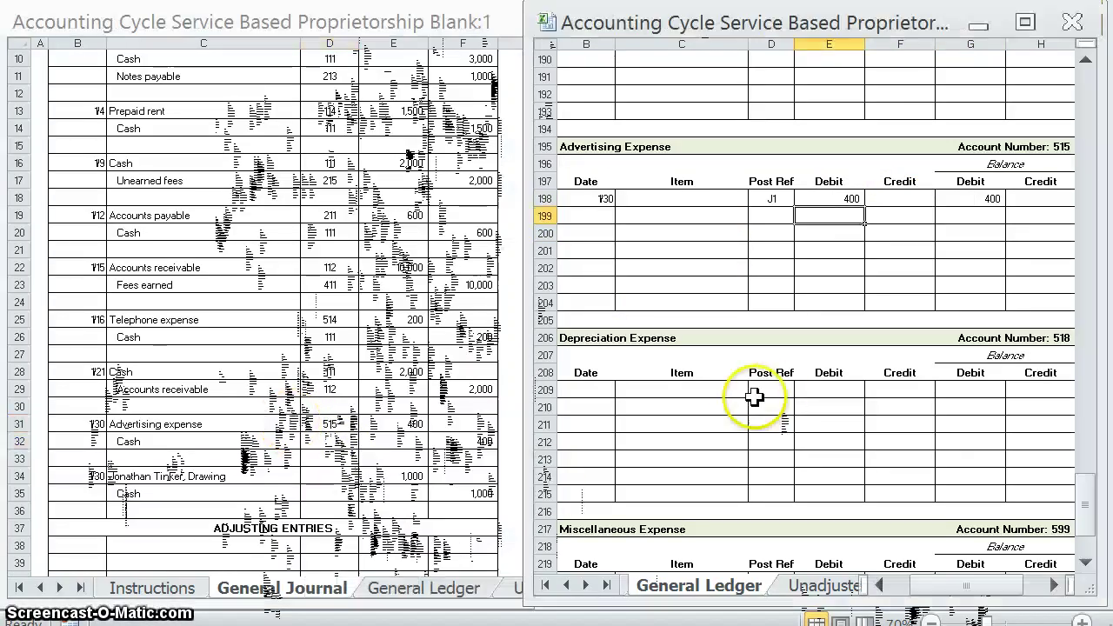
scroll(731, 383, up, 20)
click(601, 251)
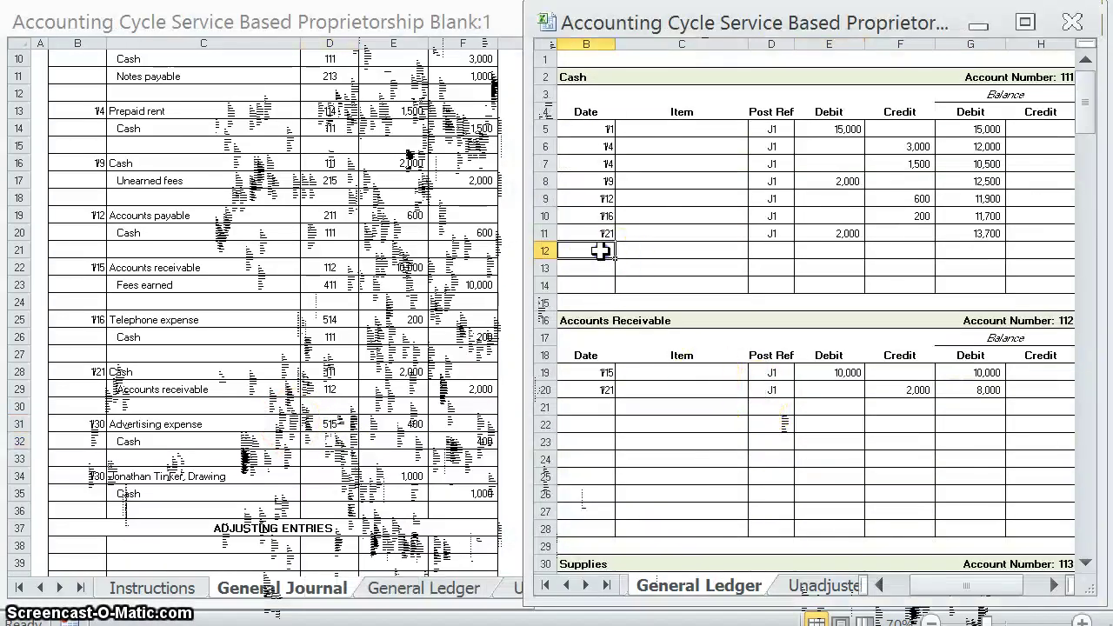
text(1/30)
key(Tab)
key(Tab)
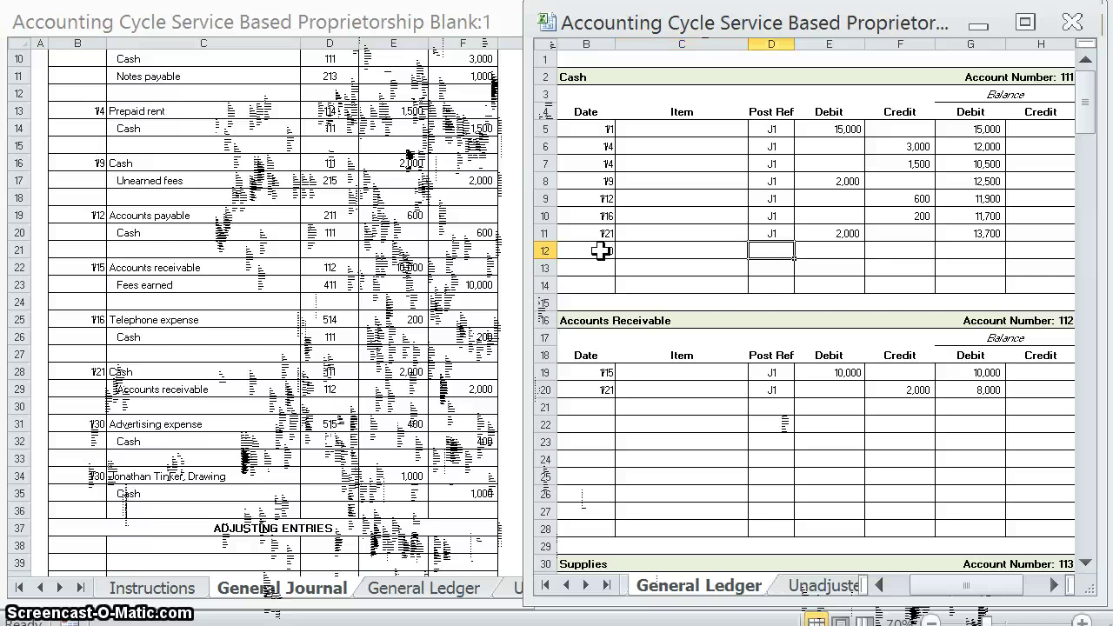
text(J1)
key(Tab)
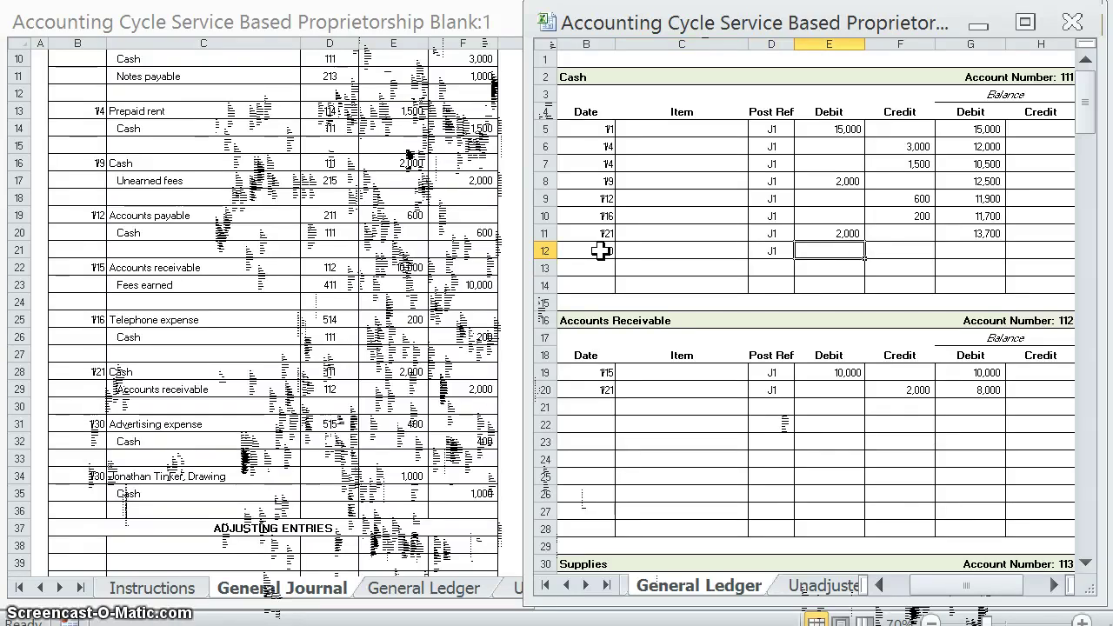
Post a 400 credit to the 1/30 Cash entry and calculate its debit balance of 13,300 from 13700
key(Tab)
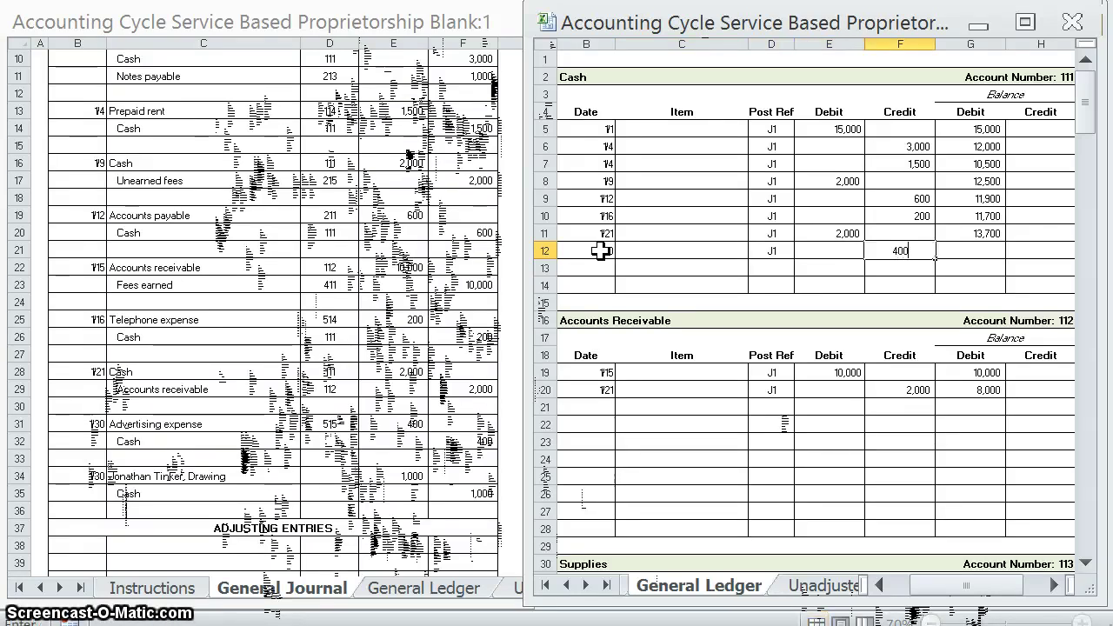
key(Tab)
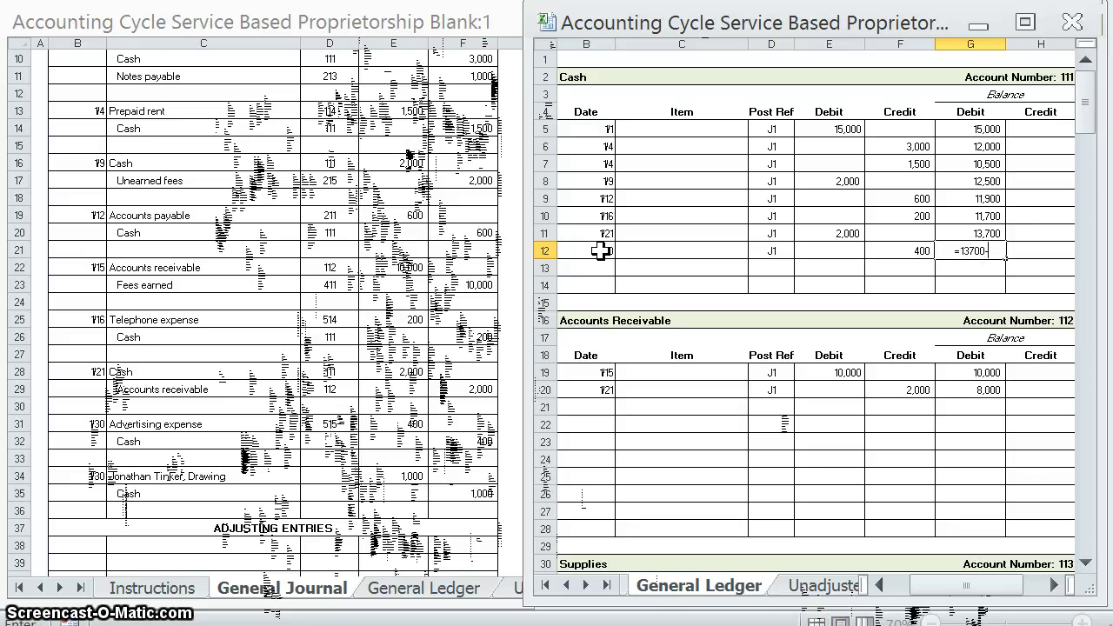
key(Return)
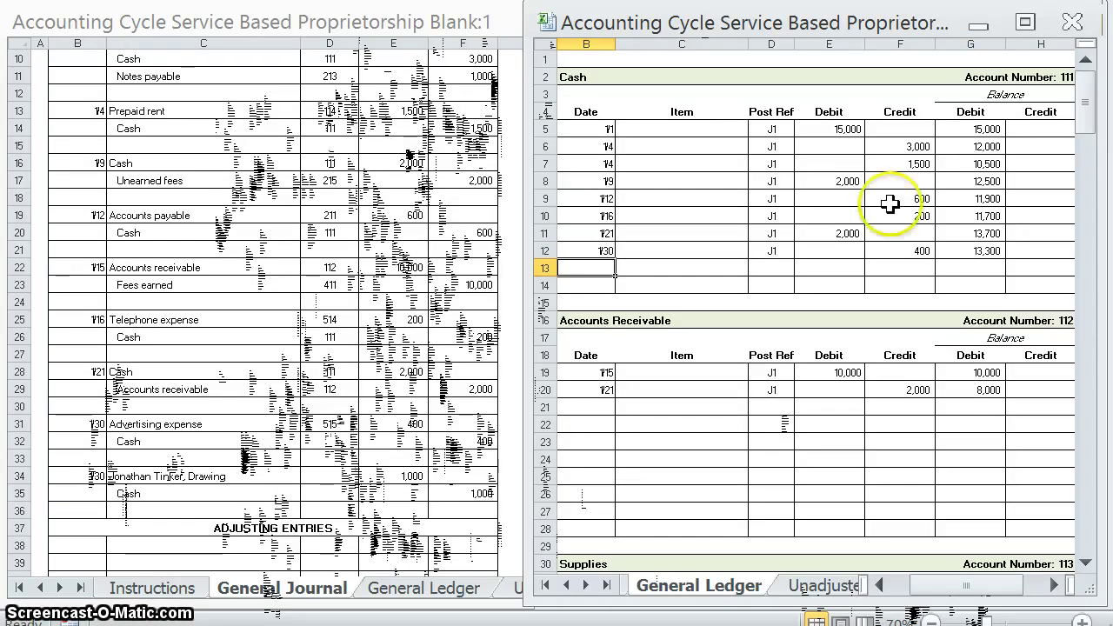
click(991, 250)
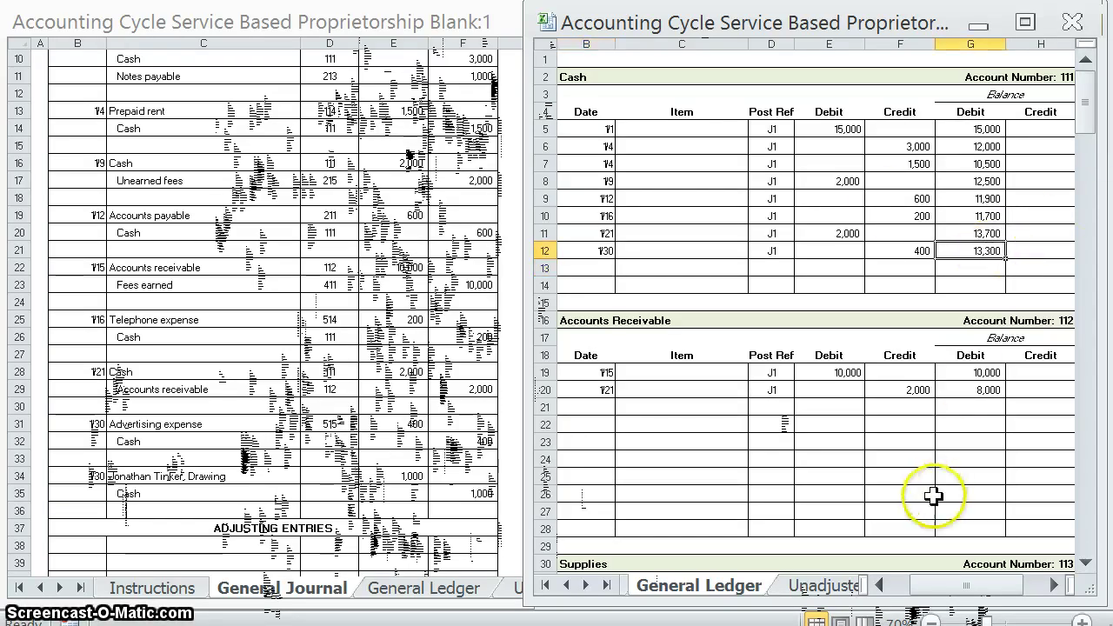
Enter post reference 111 beside the Cash line of the 1/30 advertising entry in the General Journal
click(326, 475)
text(11)
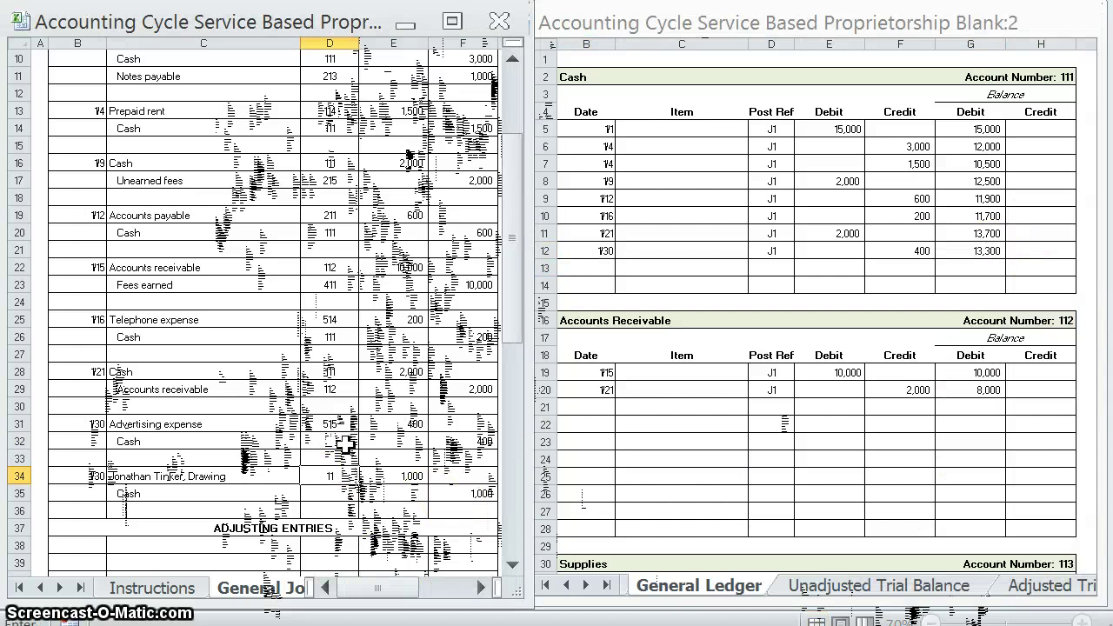
click(345, 443)
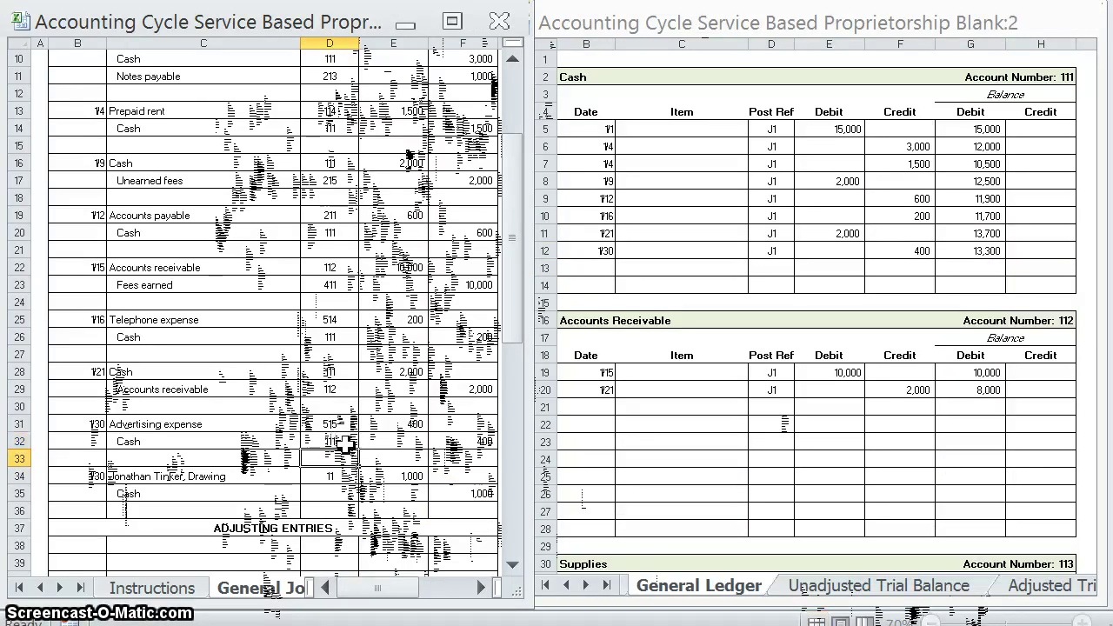
Enter date 1/30 and post reference J1 in the first row of the owner's Drawing ledger
click(828, 365)
click(658, 322)
scroll(658, 322, down, 6)
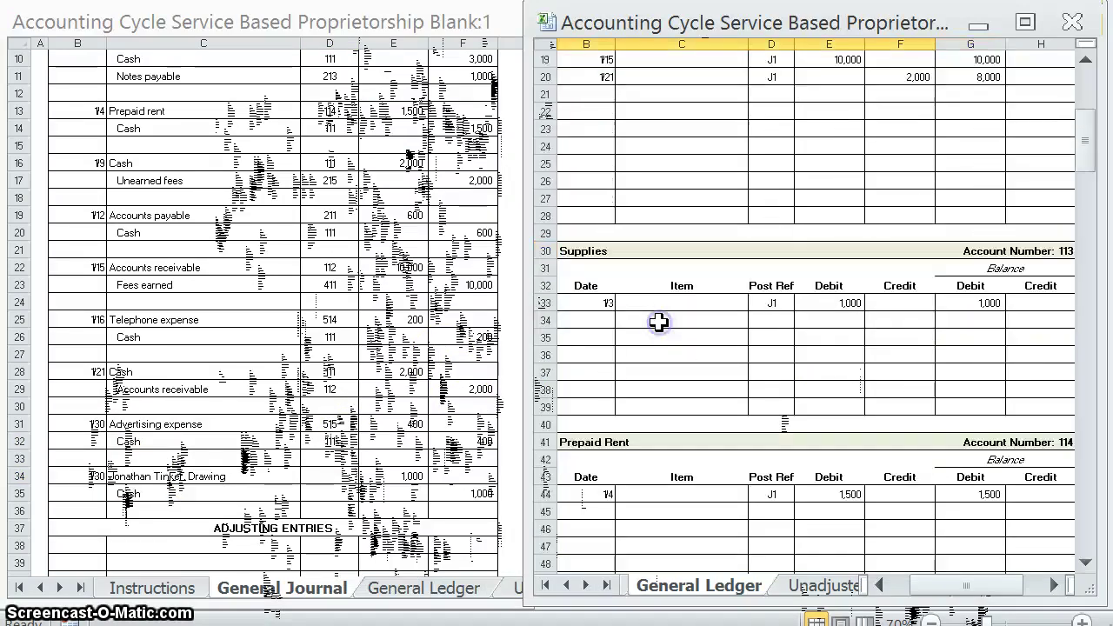
scroll(658, 322, up, 6)
scroll(785, 310, down, 20)
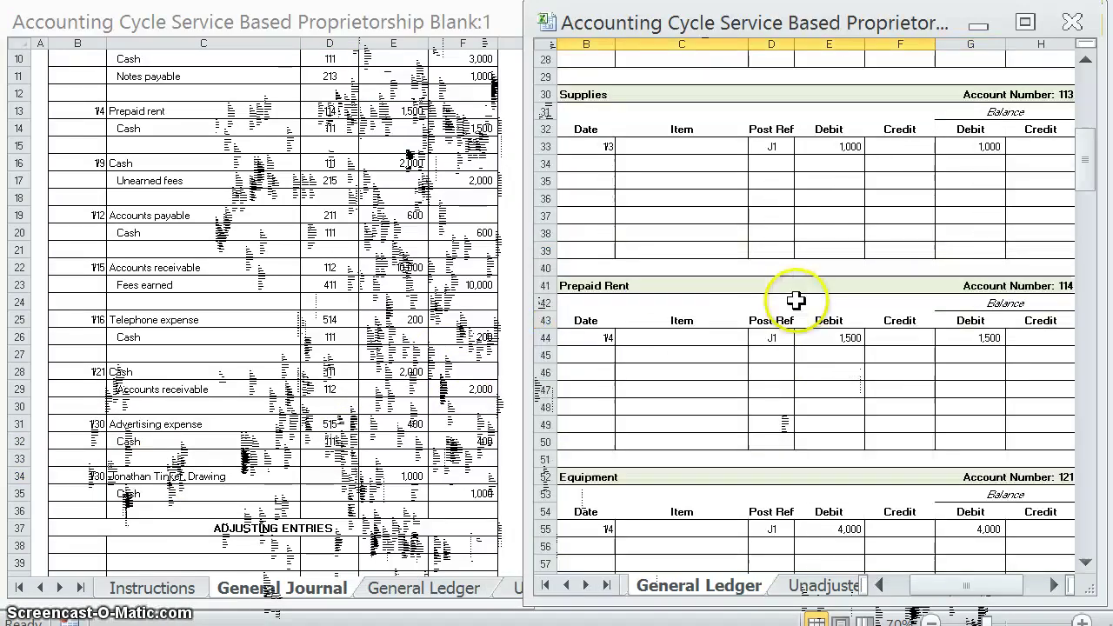
scroll(785, 309, down, 3)
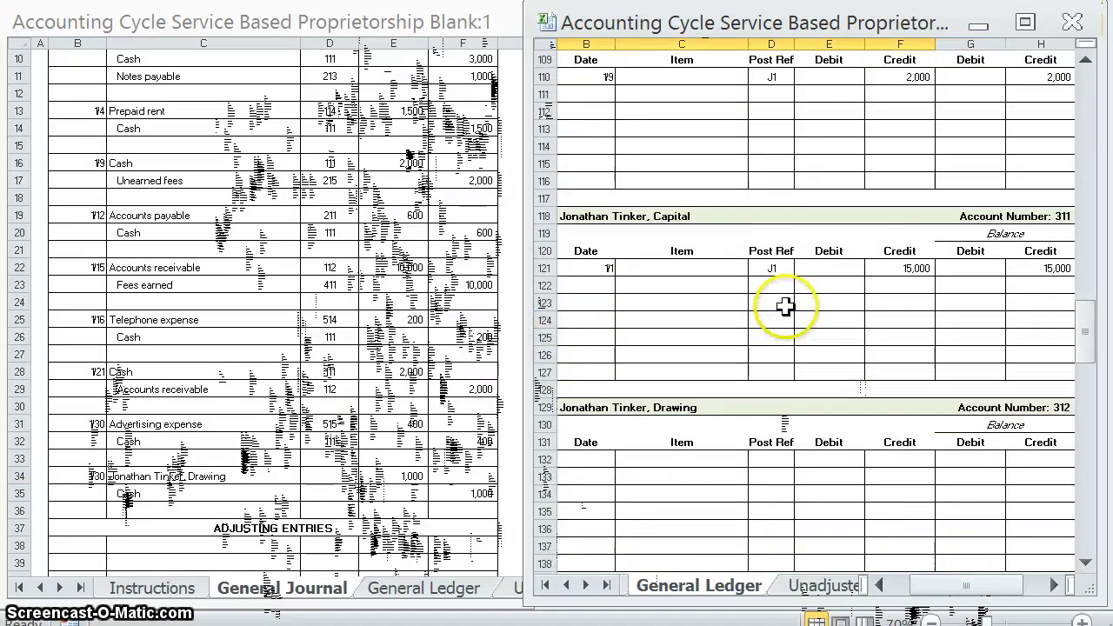
scroll(671, 318, down, 3)
click(595, 303)
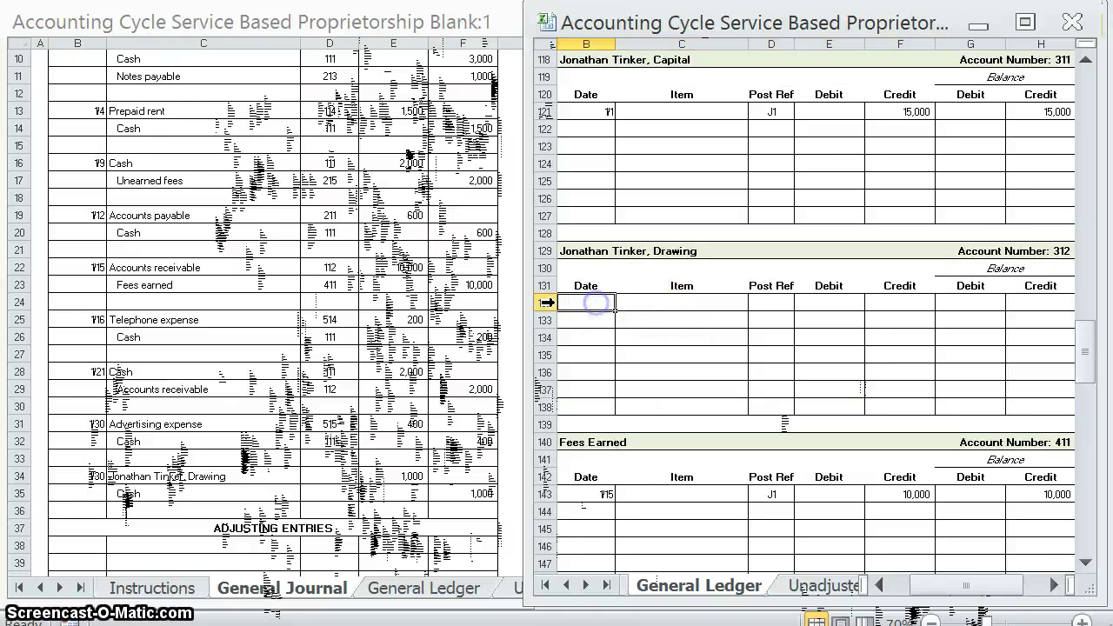
click(772, 302)
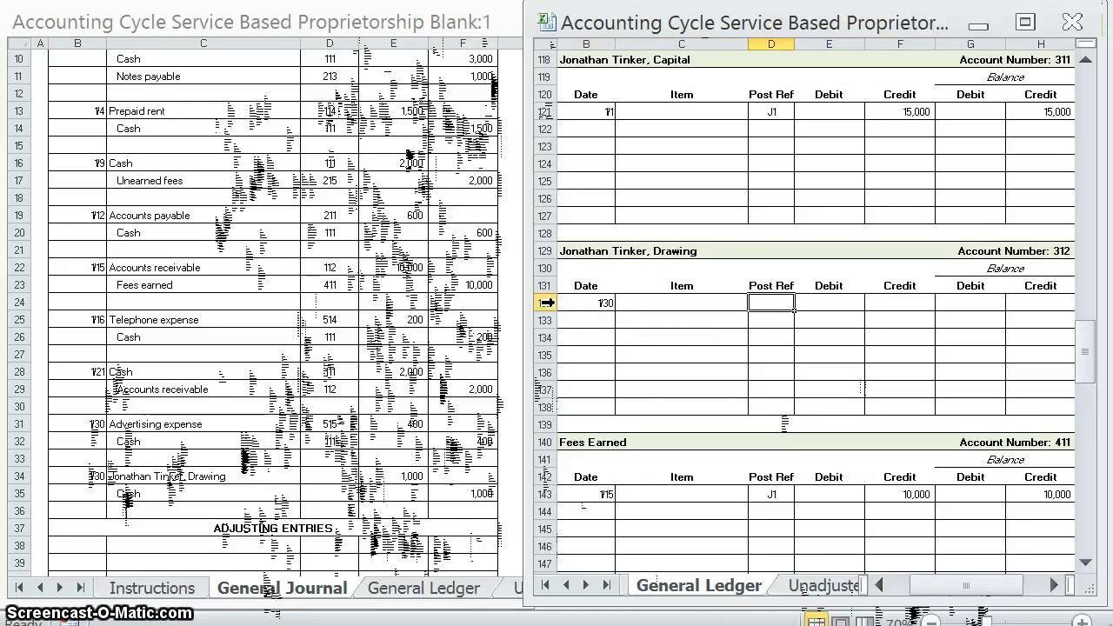
text(J1)
key(Tab)
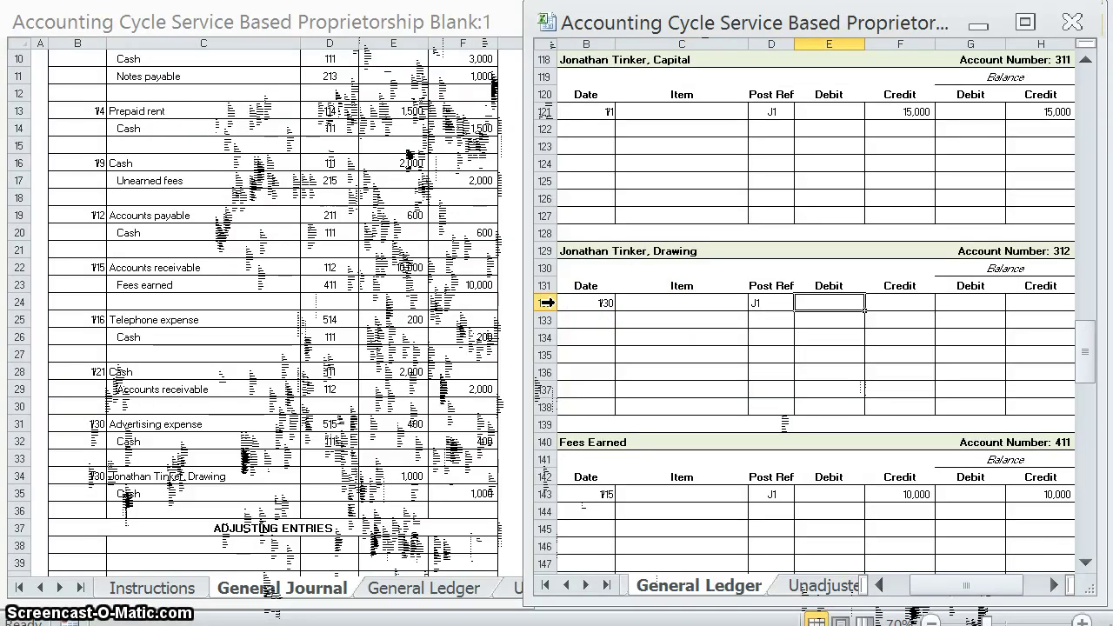
Post a 1,000 debit and 1,000 debit balance to the Drawing ledger, and enter post reference 312 beside its General Journal line
text(1000)
click(1004, 310)
text(1)
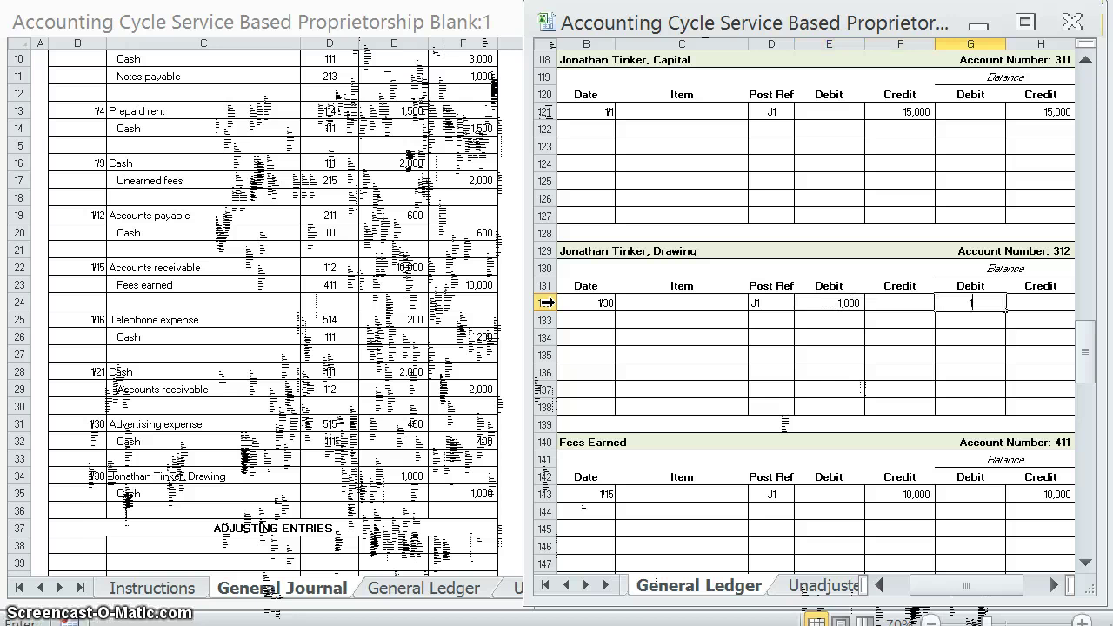
click(315, 476)
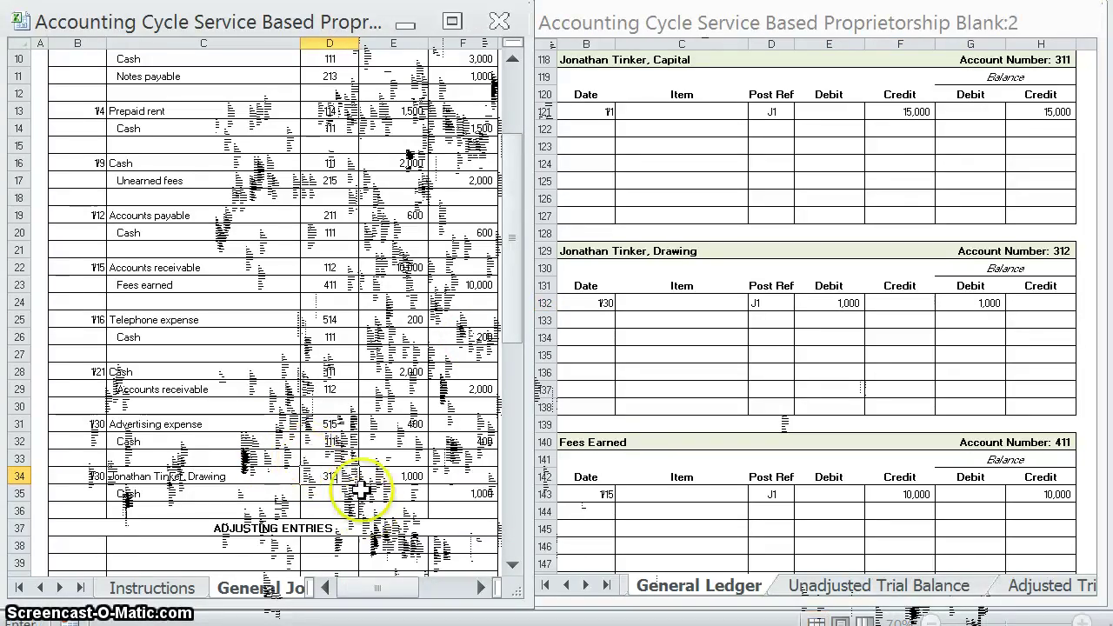
Enter a second 1/30 date and post reference J1 in row 13 of the Cash ledger
scroll(875, 385, up, 20)
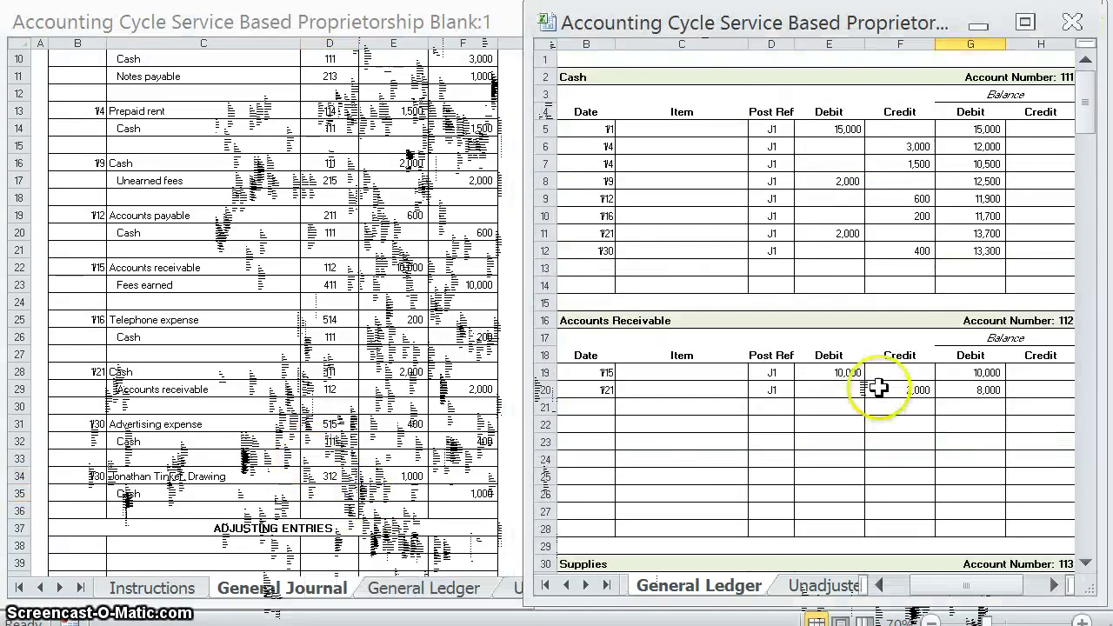
click(607, 266)
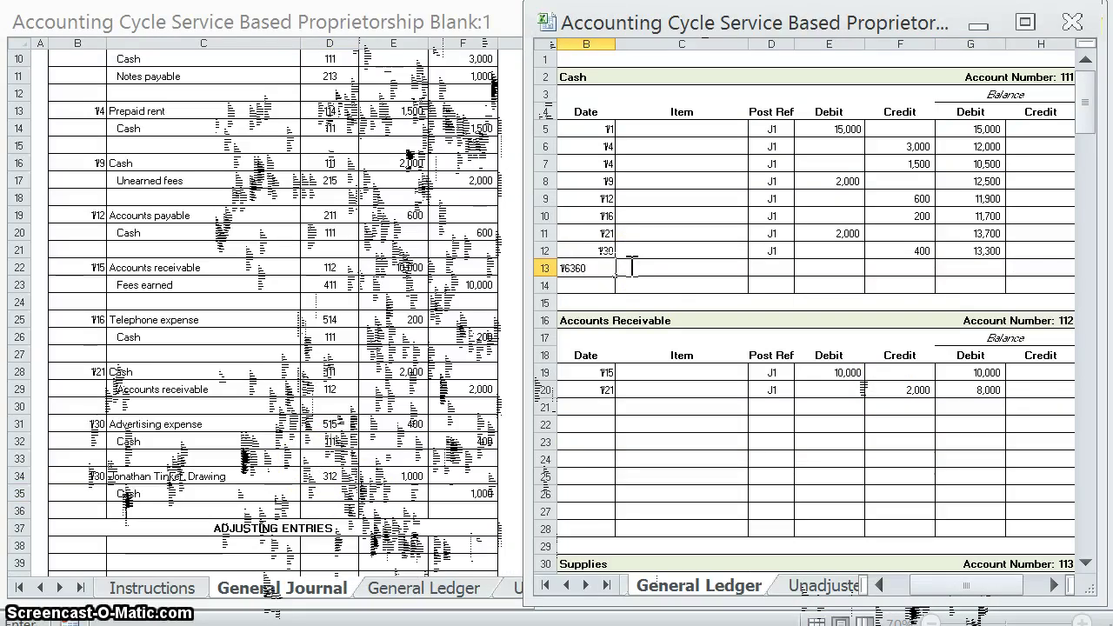
key(Tab)
key(Tab)
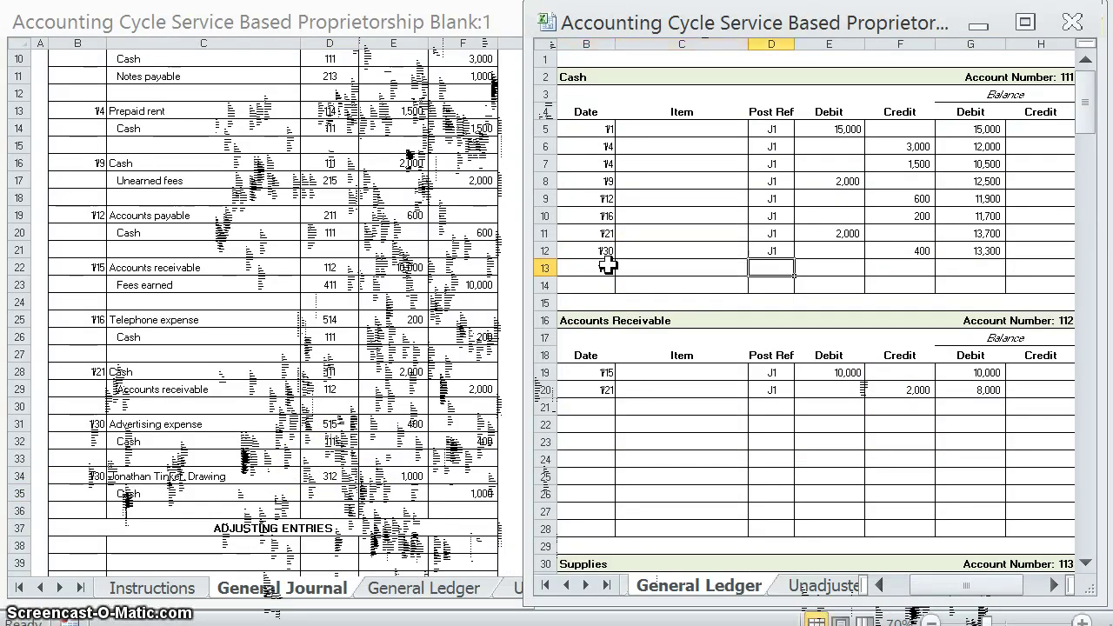
text(J1)
key(Tab)
key(Tab)
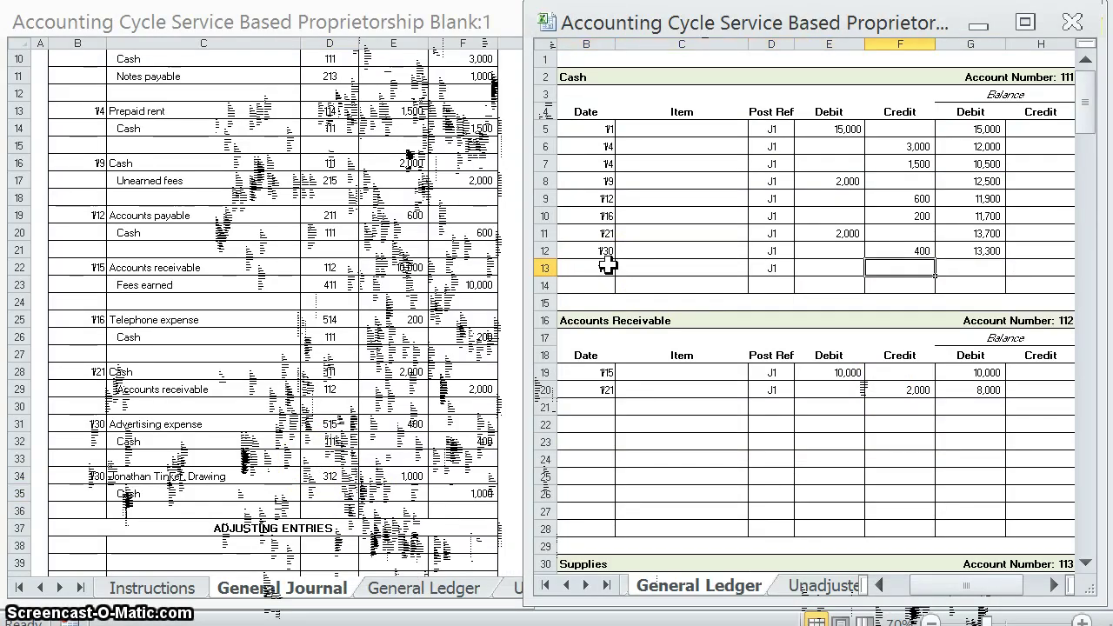
Post a 1,000 credit and 12,300 debit balance to the second 1/30 entry in the Cash ledger
text(1,00)
text(000)
key(Tab)
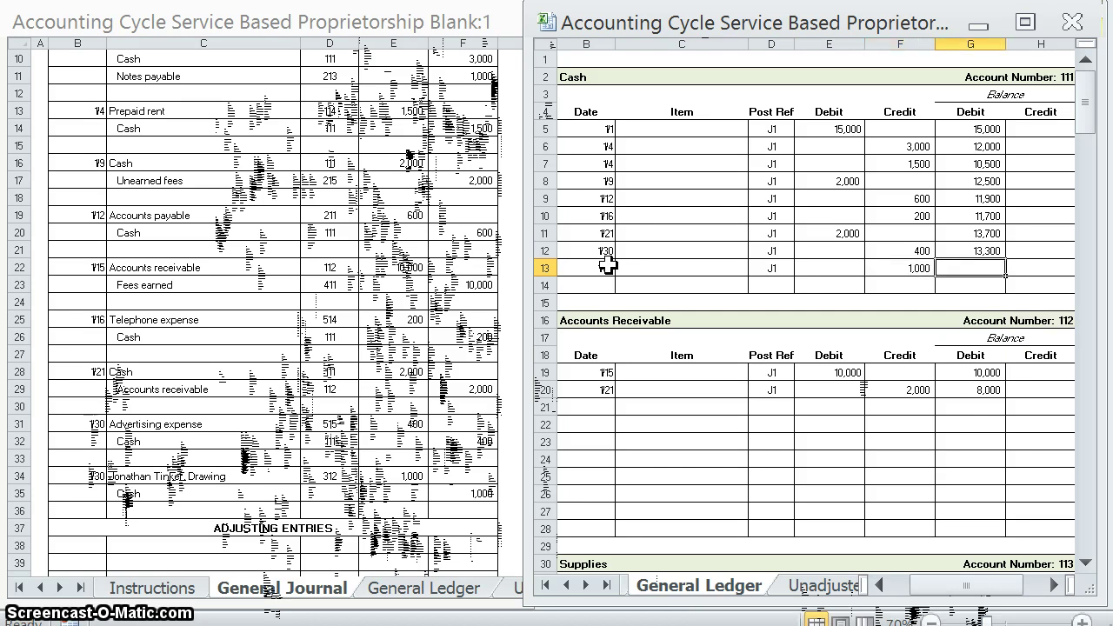
text(12300)
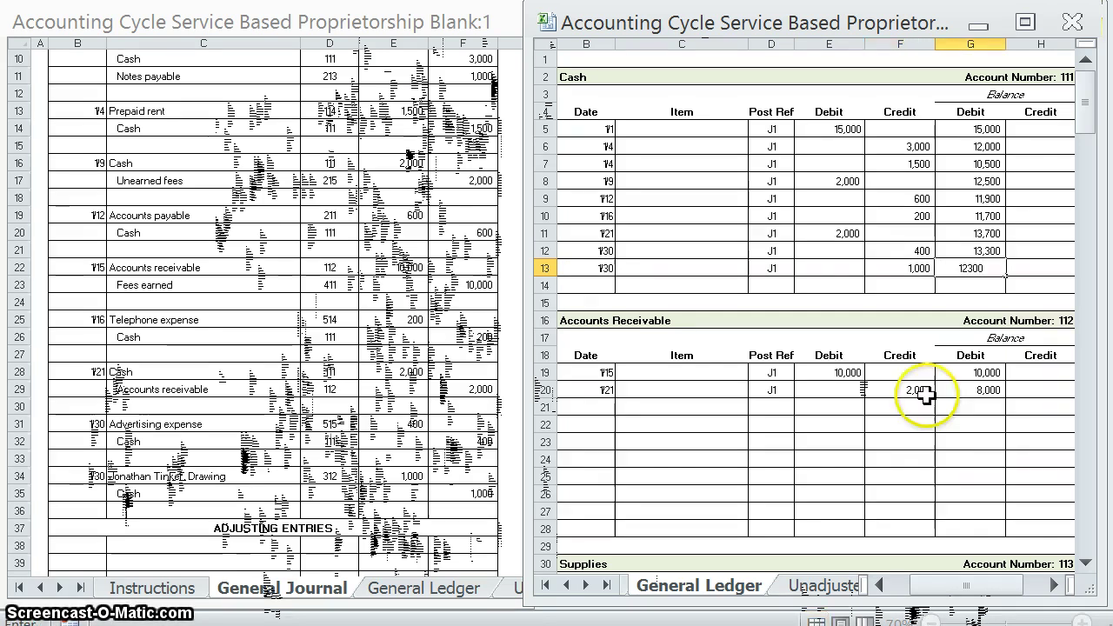
click(964, 321)
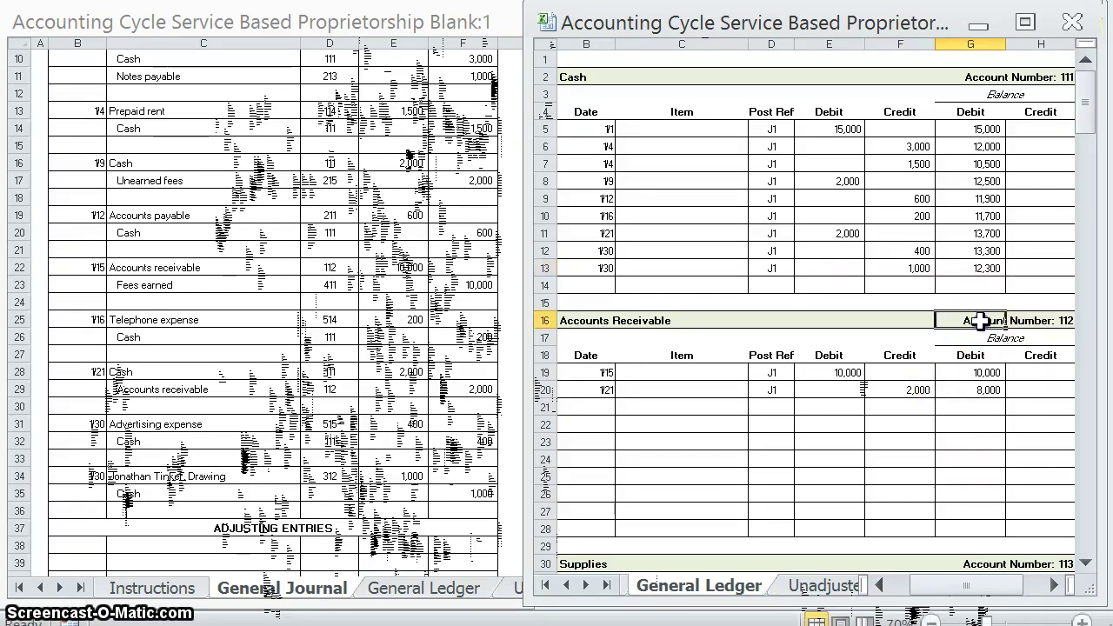
click(970, 268)
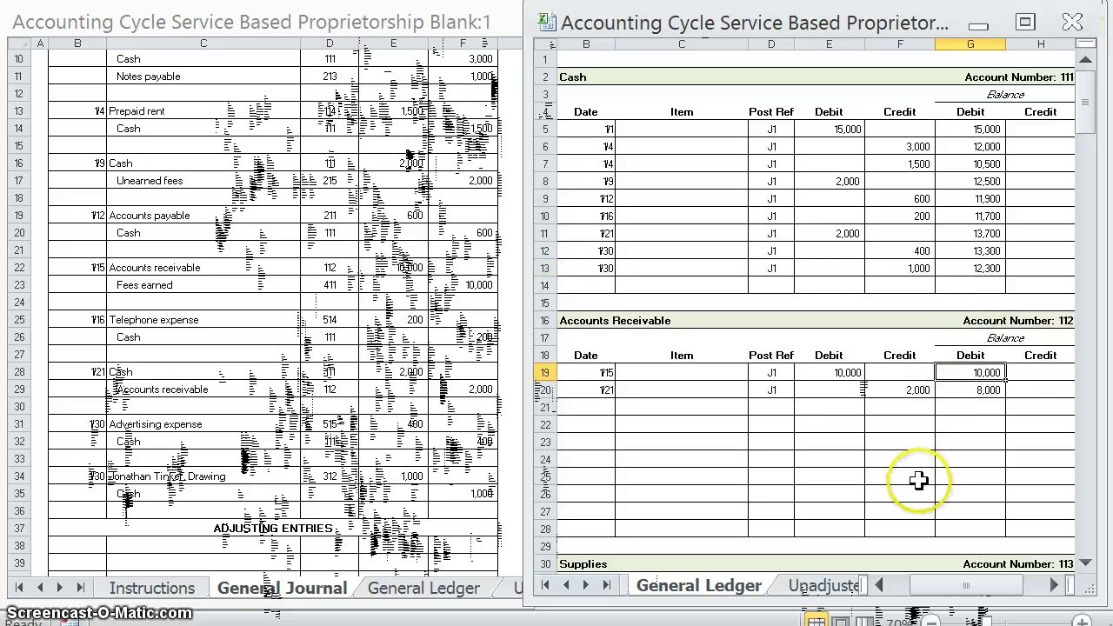
Enter post reference 111 beside the Cash line of the 1/30 drawing entry in the General Journal
click(324, 487)
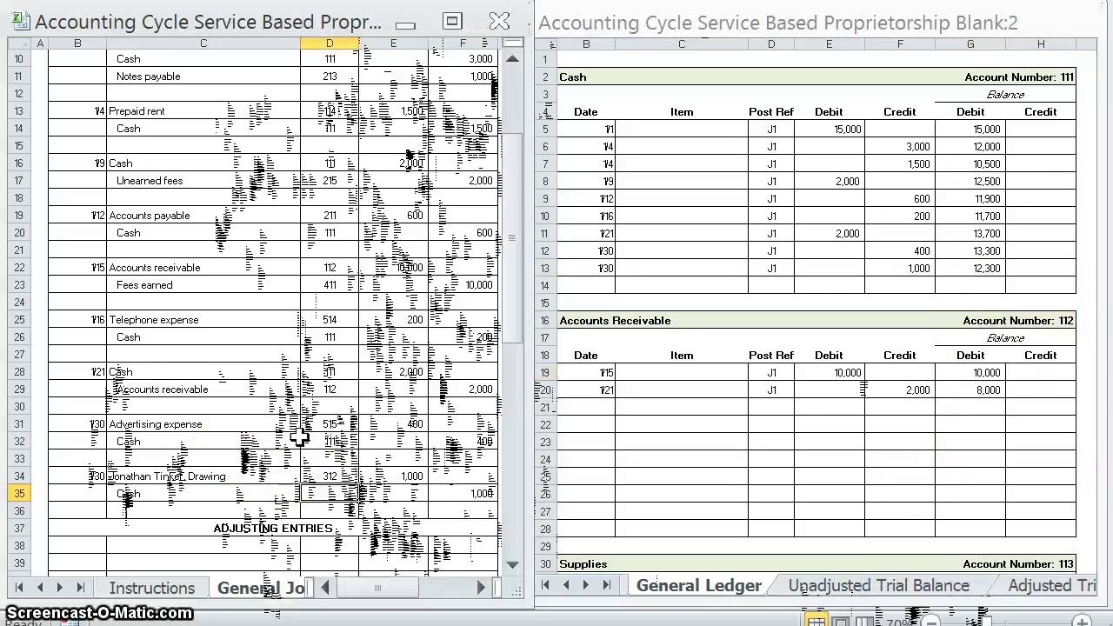
text(111)
key(Return)
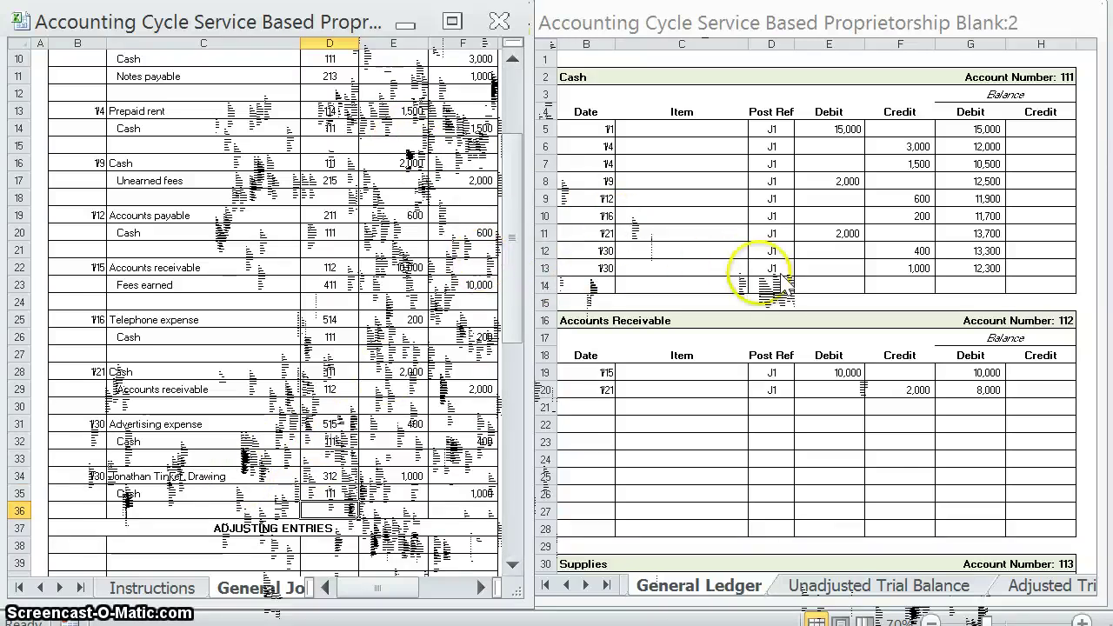
Switch the General Journal window to the Instructions sheet
click(922, 206)
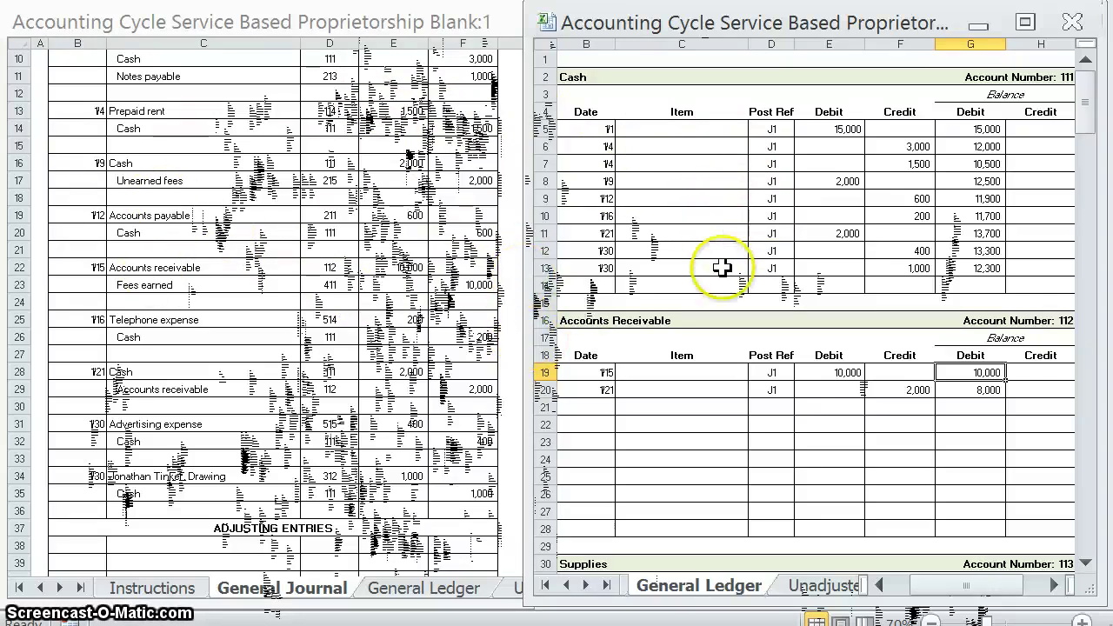
click(172, 586)
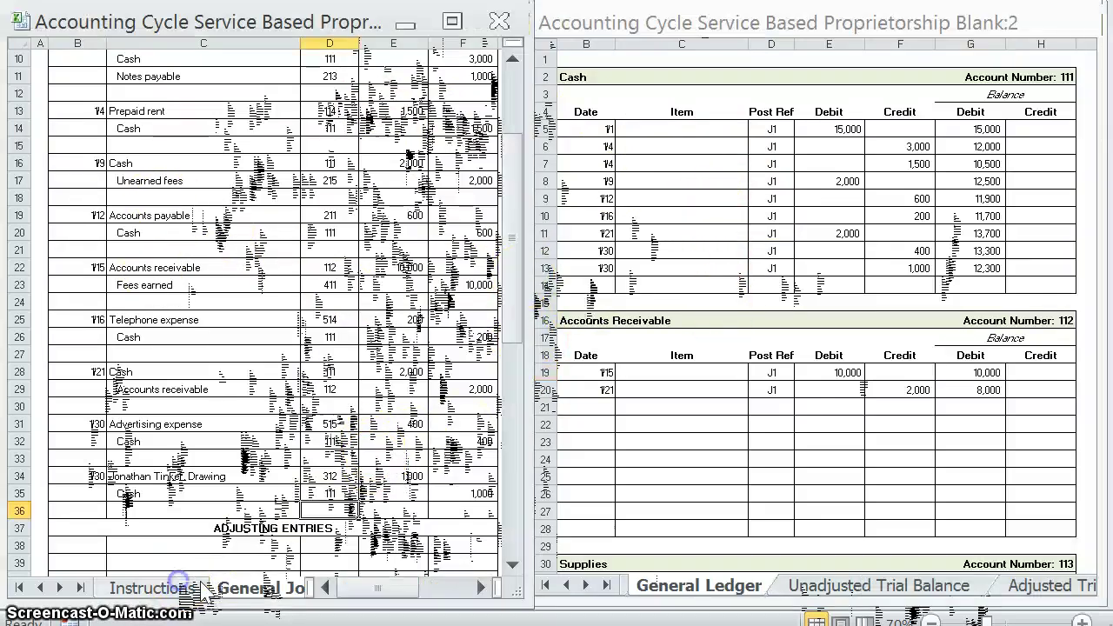